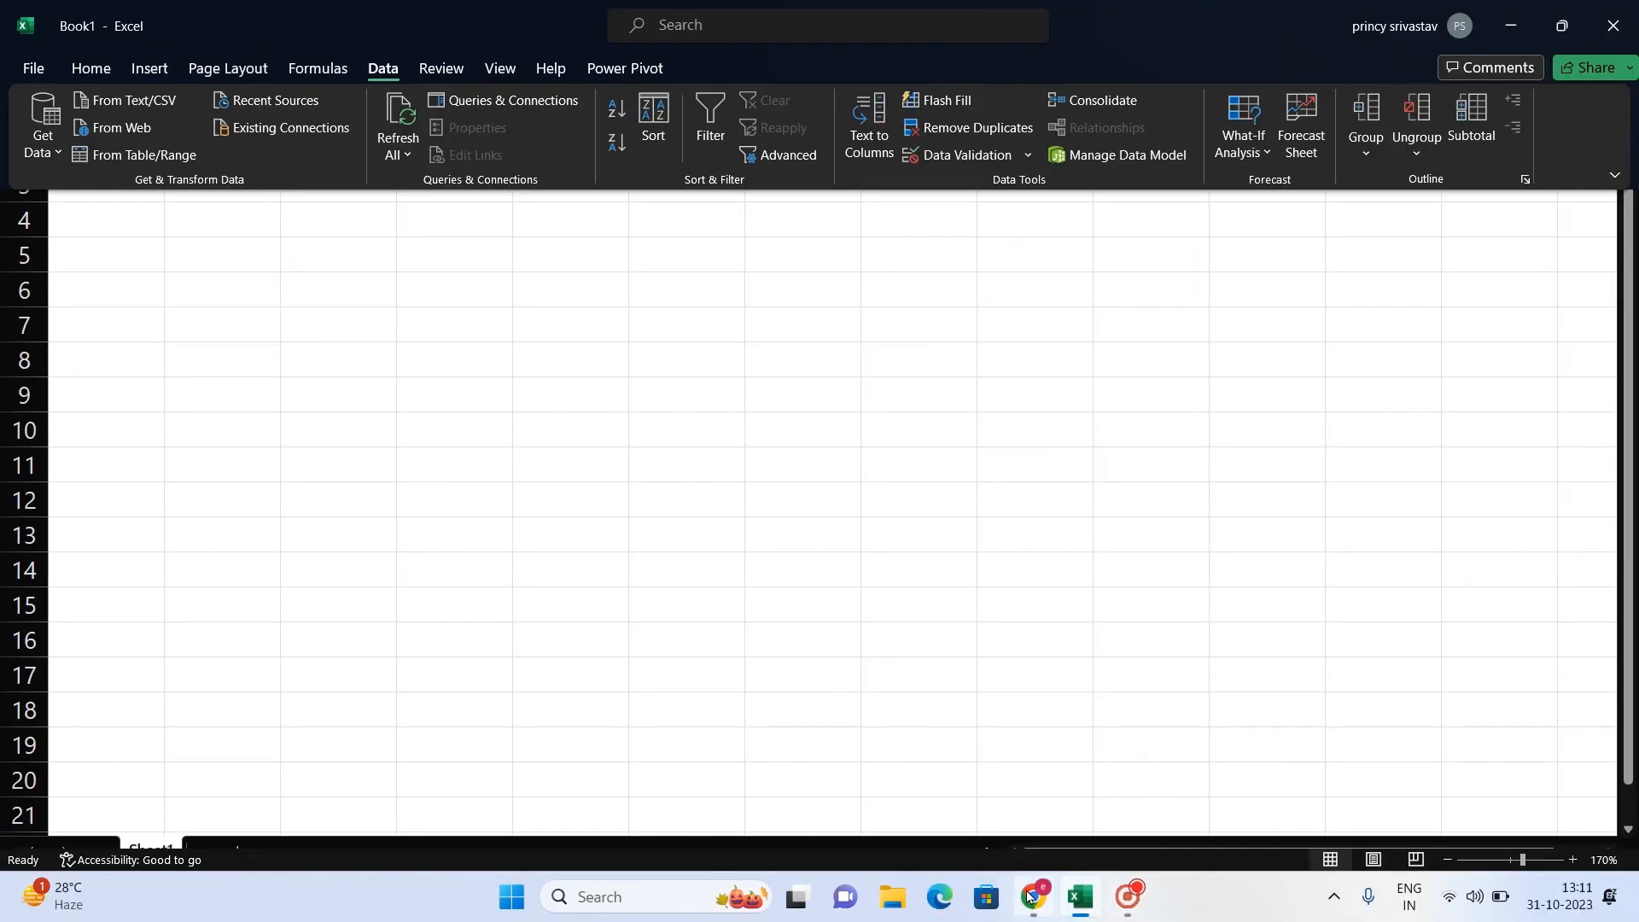
Step: Switch to Chrome and search Google for "weather in punjab 14 days", looking through the results
{"action": "left_click", "coordinate": [1033, 896]}
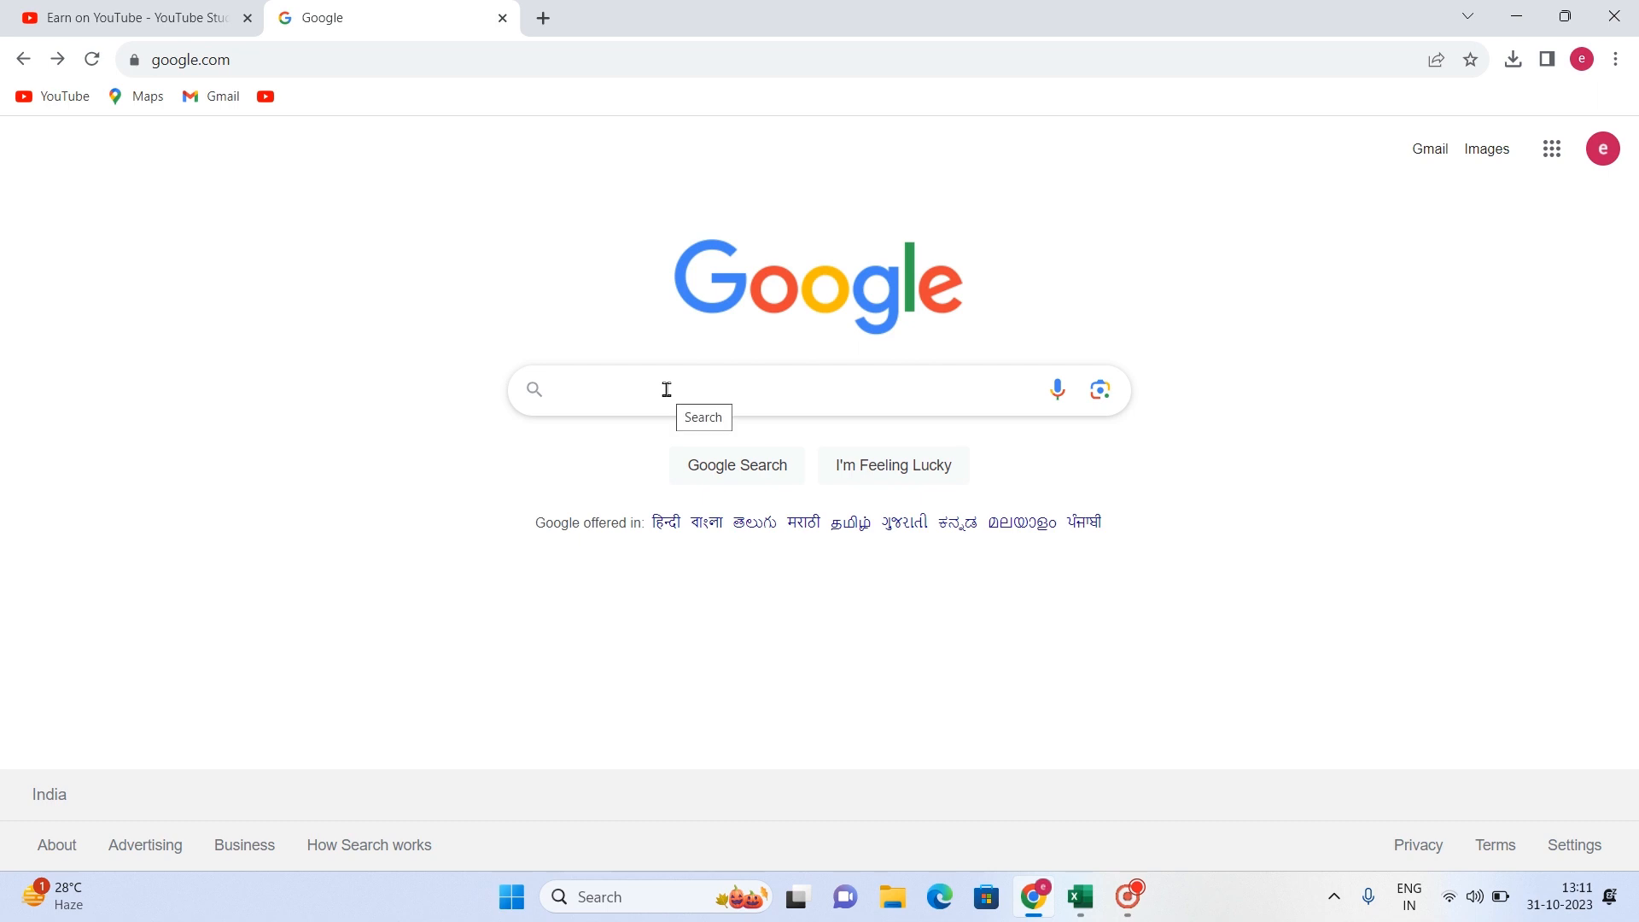
{"action": "type", "text": "weathe"}
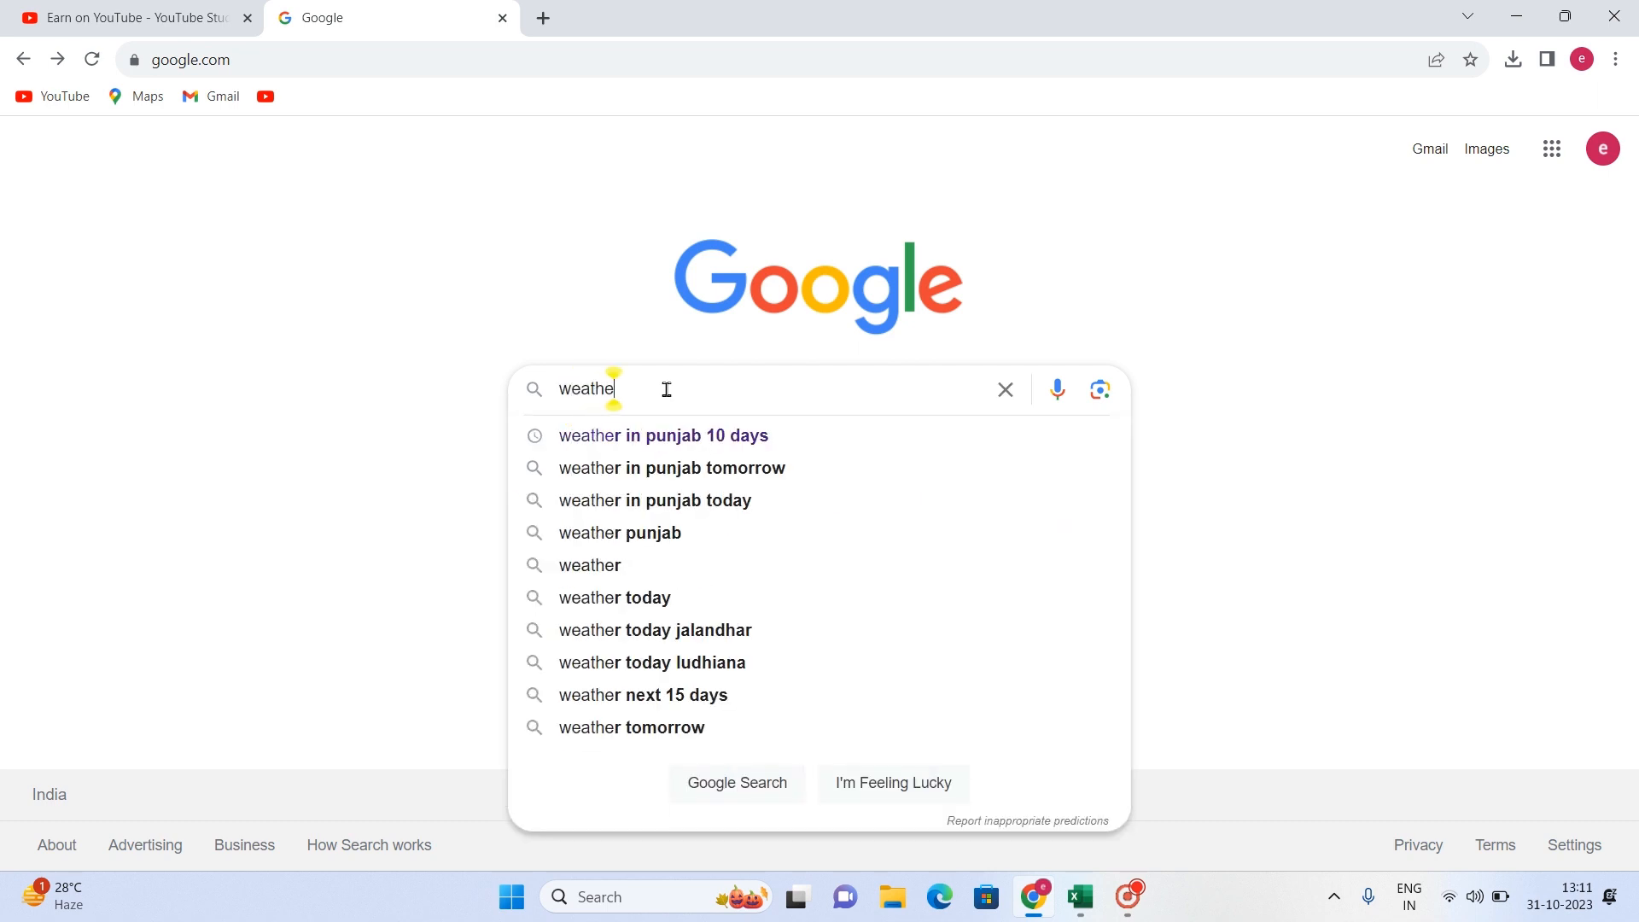
{"action": "key", "text": "Down"}
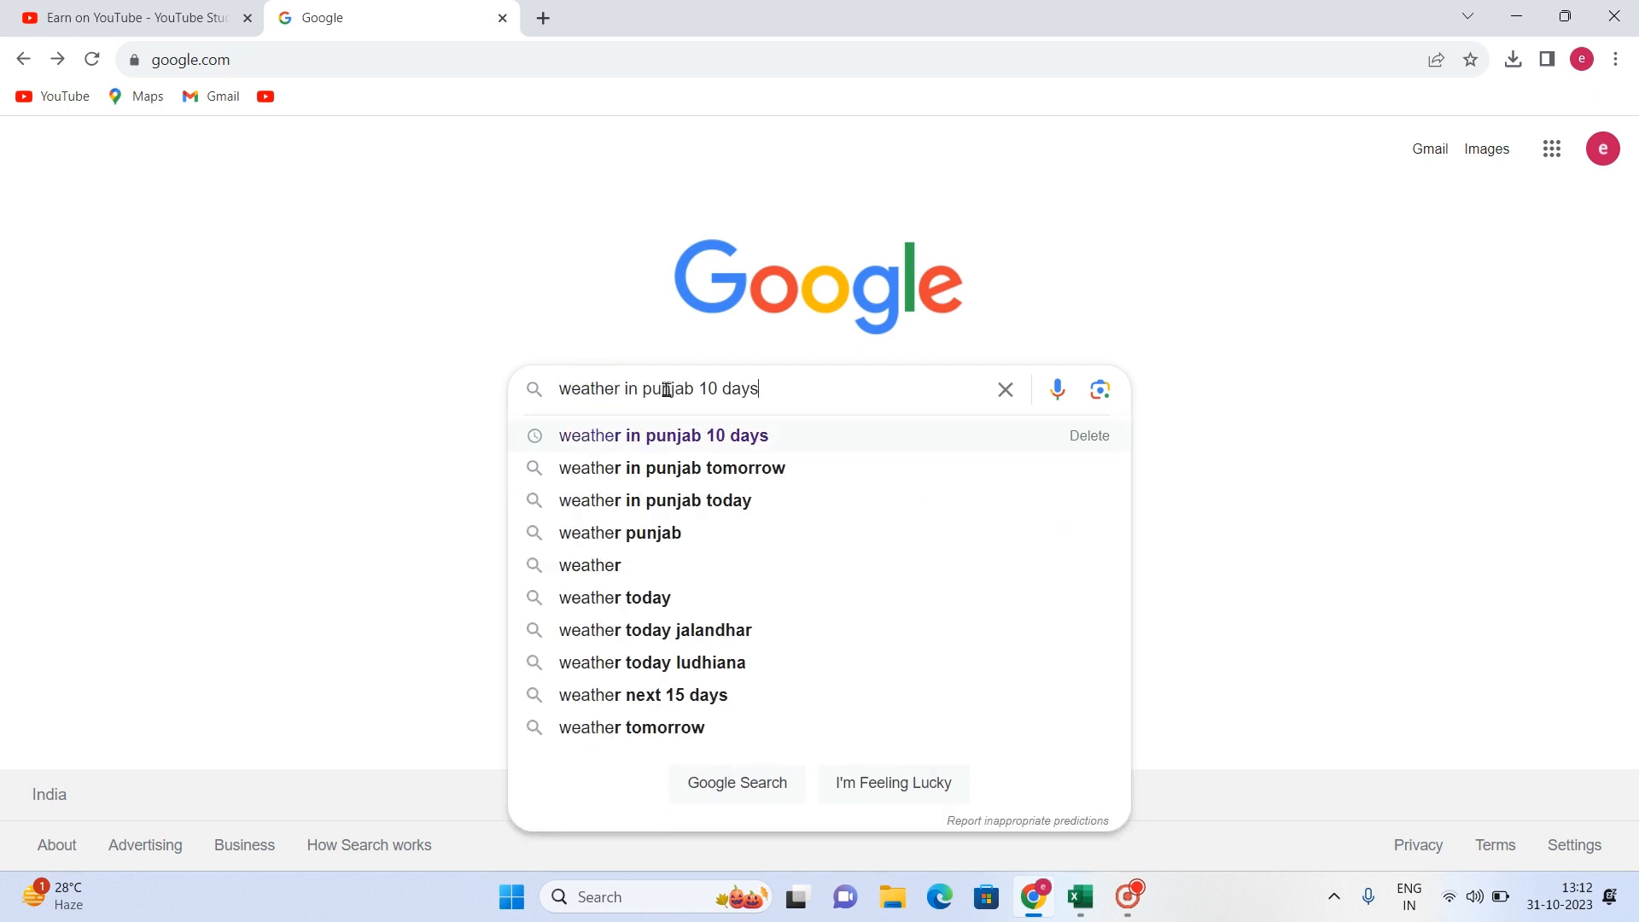
{"action": "left_click", "coordinate": [717, 389]}
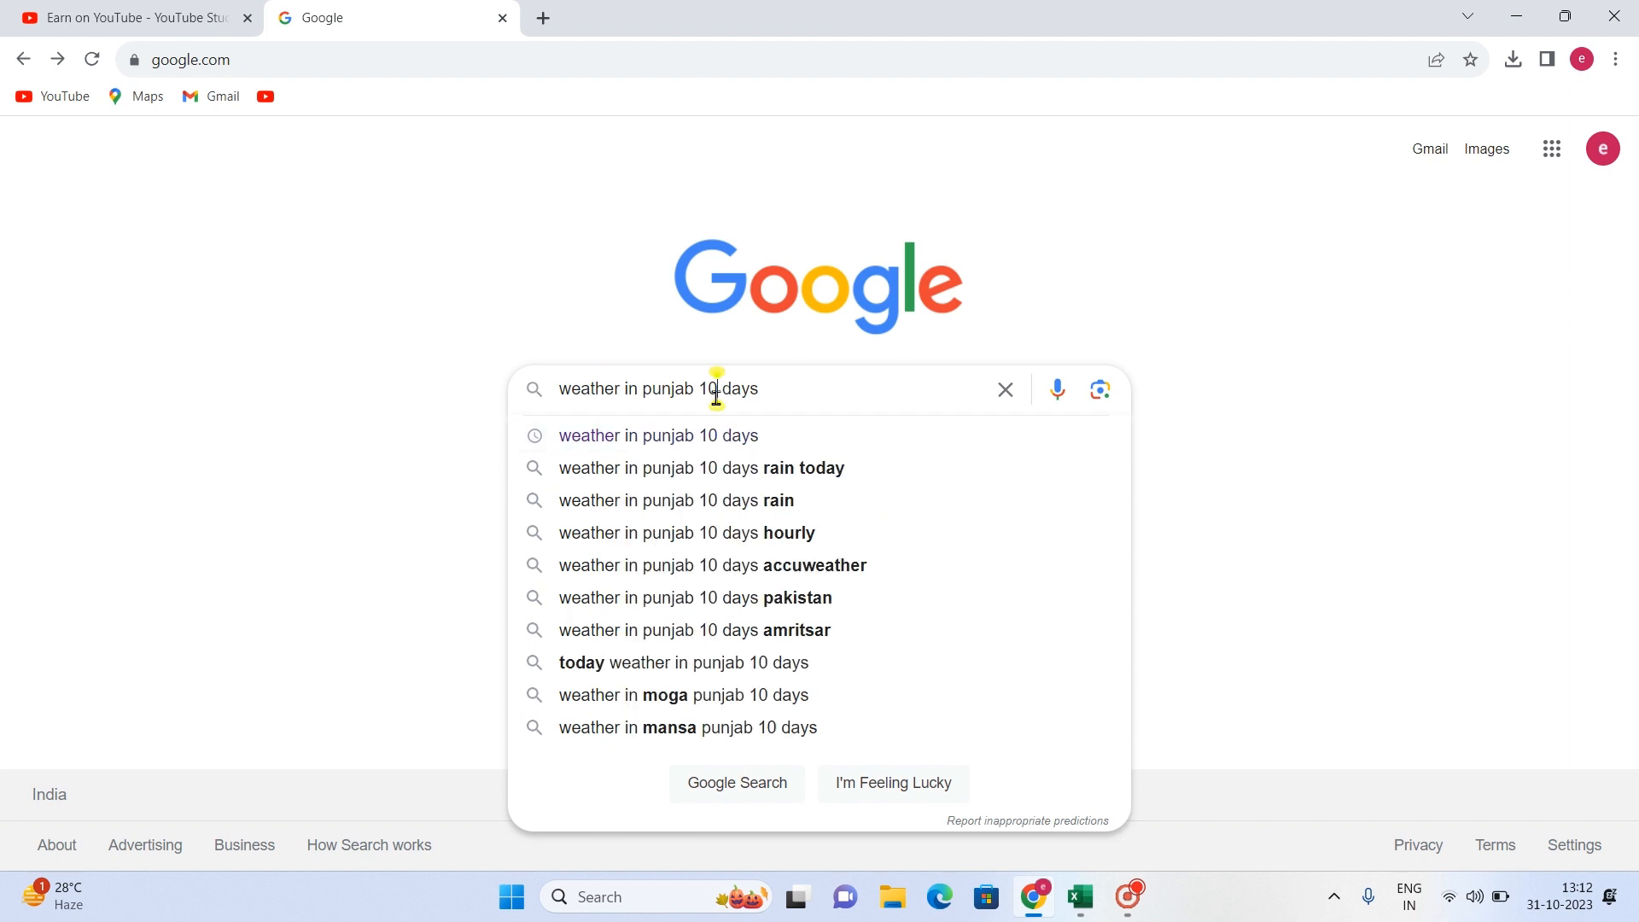
{"action": "key", "text": "BackSpace"}
{"action": "type", "text": "4"}
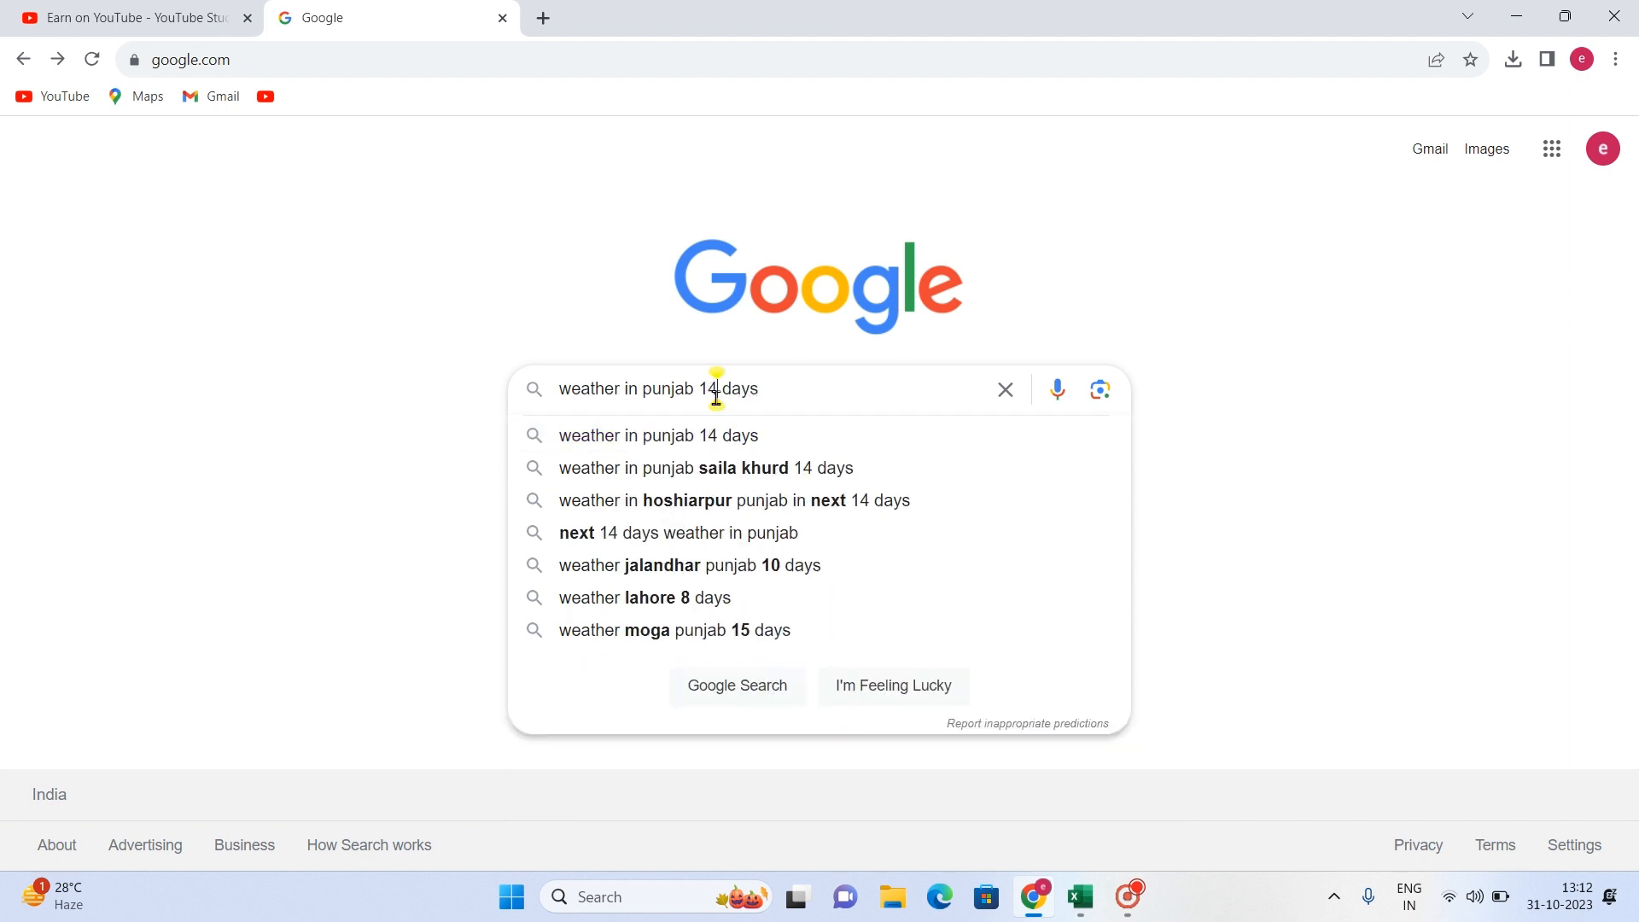
{"action": "key", "text": "Return"}
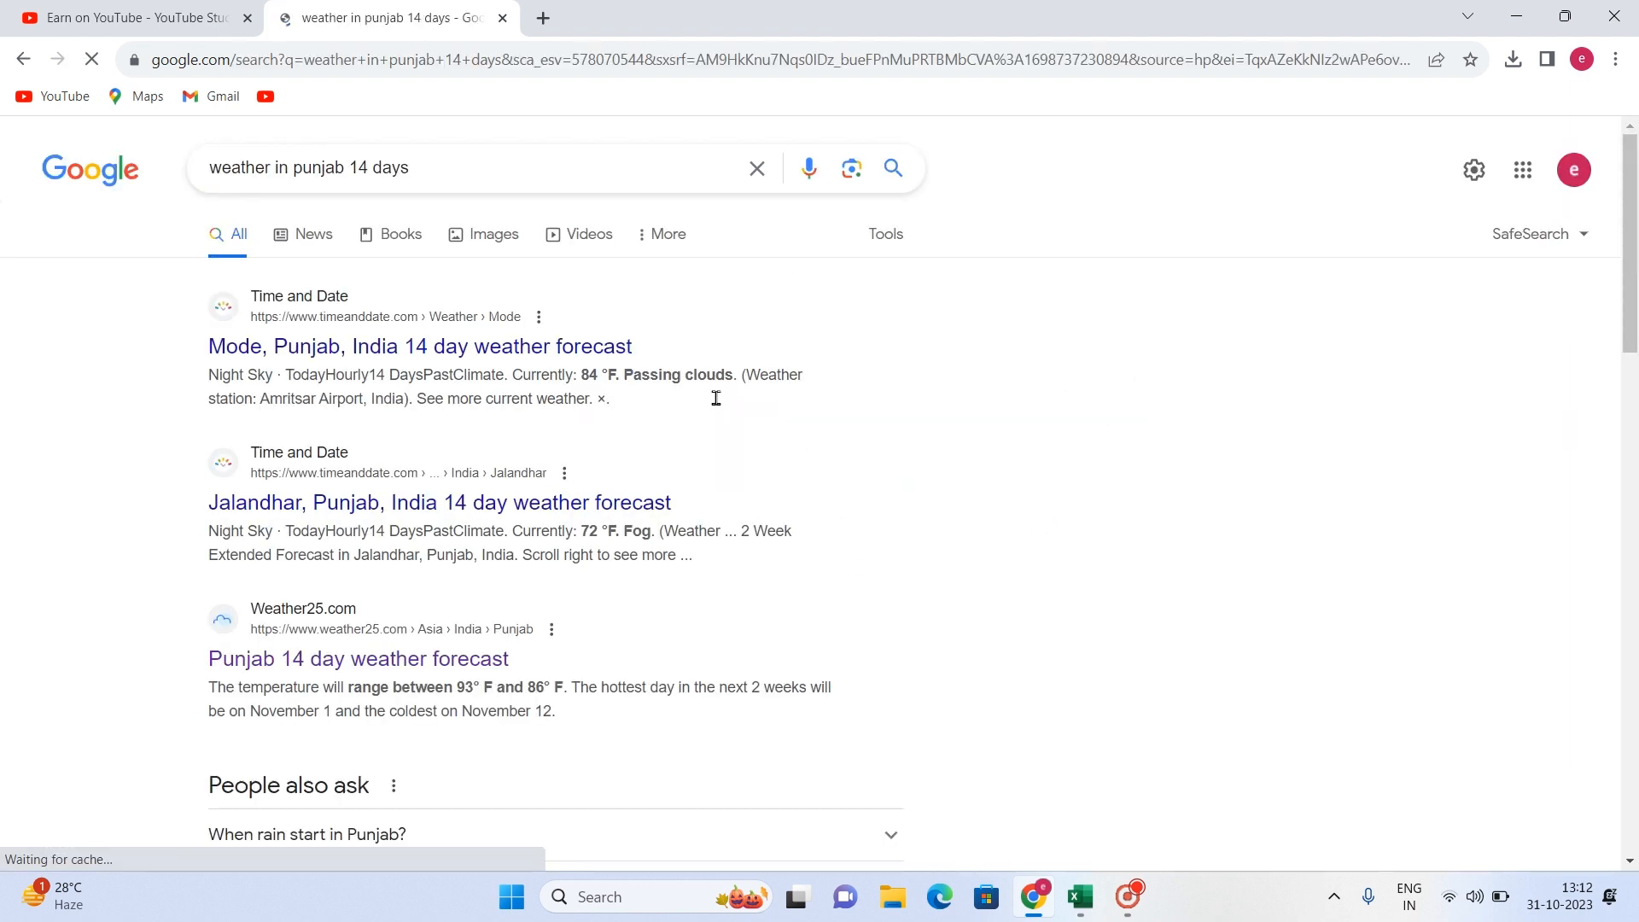
{"action": "scroll", "coordinate": [432, 619], "scroll_direction": "down", "scroll_amount": 3}
{"action": "scroll", "coordinate": [433, 598], "scroll_direction": "up", "scroll_amount": 3}
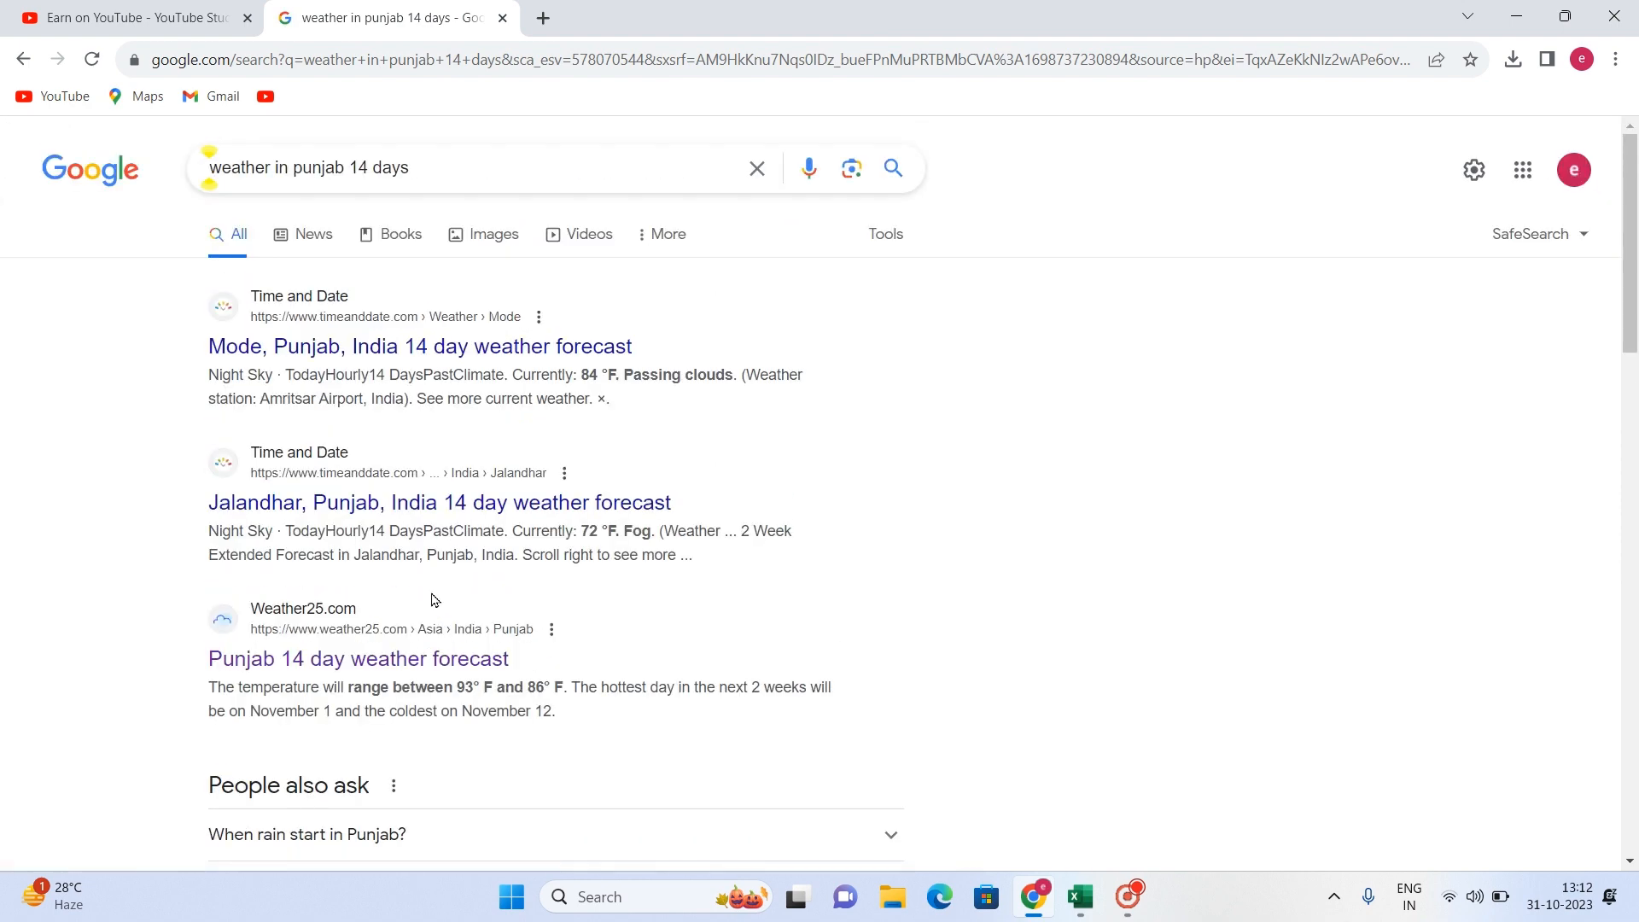
{"action": "scroll", "coordinate": [433, 592], "scroll_direction": "down", "scroll_amount": 6}
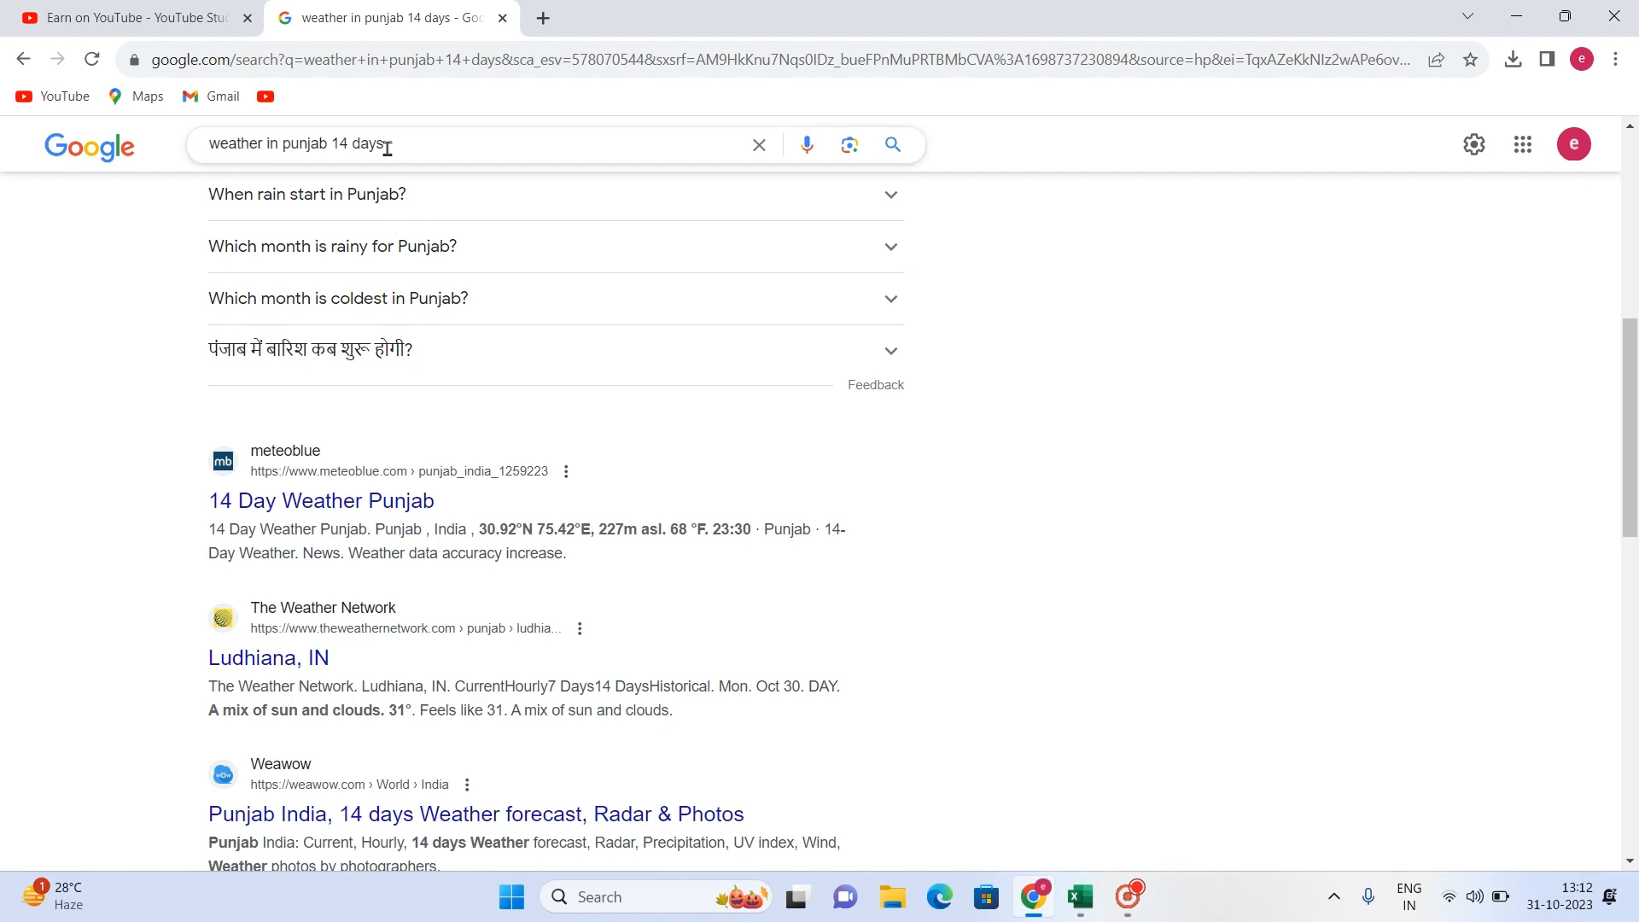
Step: Change the search to "weather in punjab 10 days" and open Weather25.com's Punjab 14 day forecast at its daily table
{"action": "left_click", "coordinate": [340, 145]}
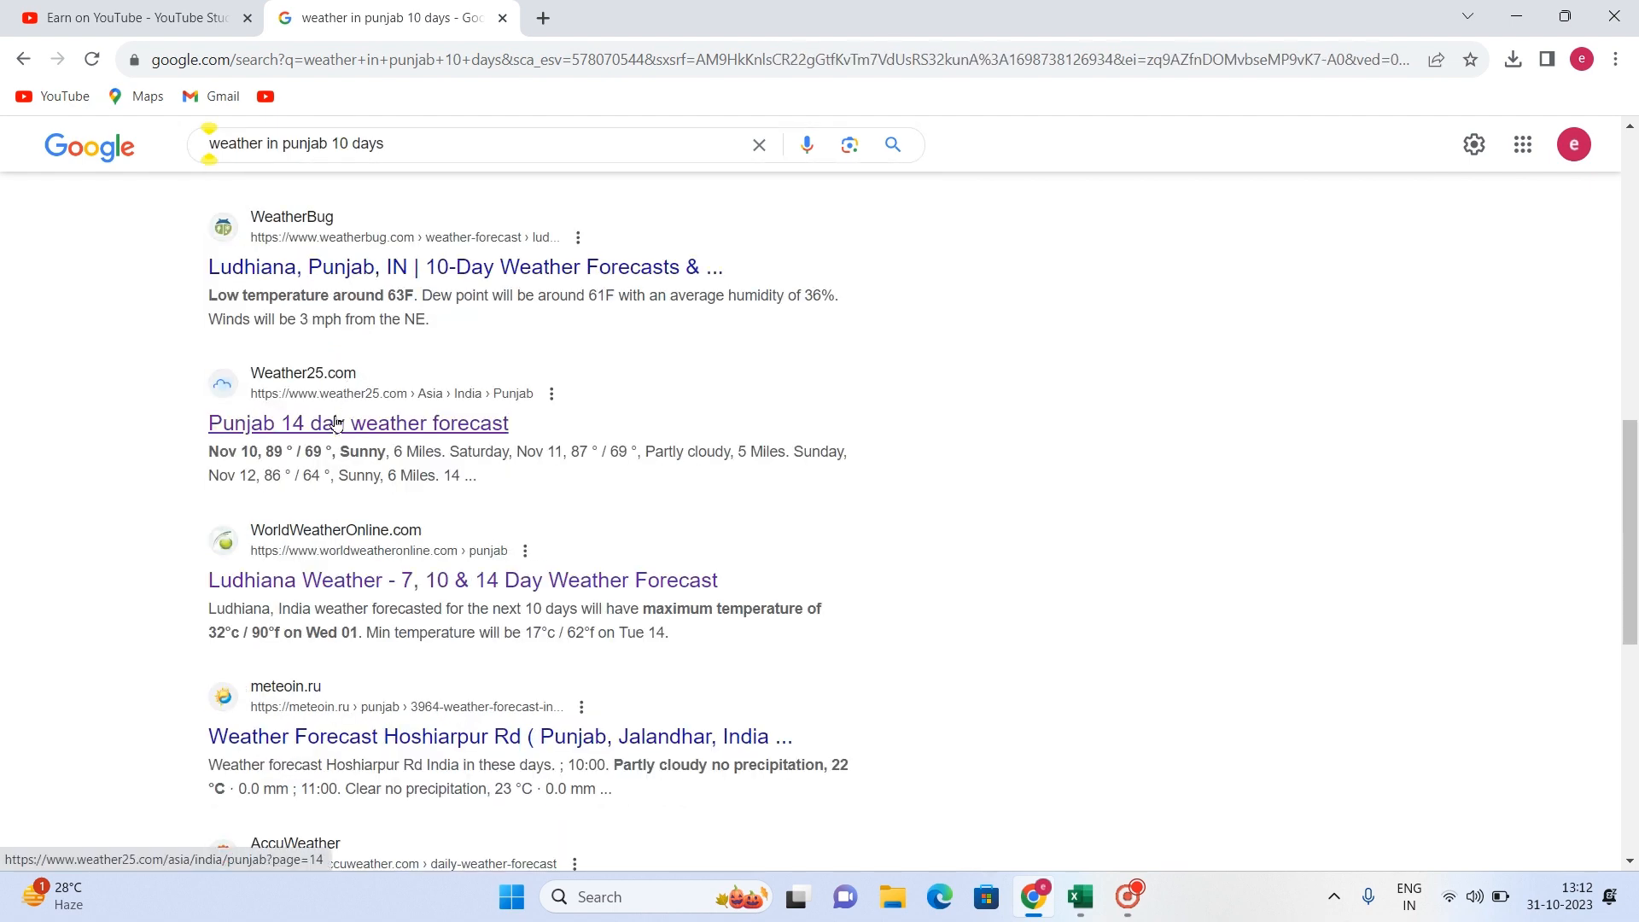
{"action": "left_click", "coordinate": [336, 424]}
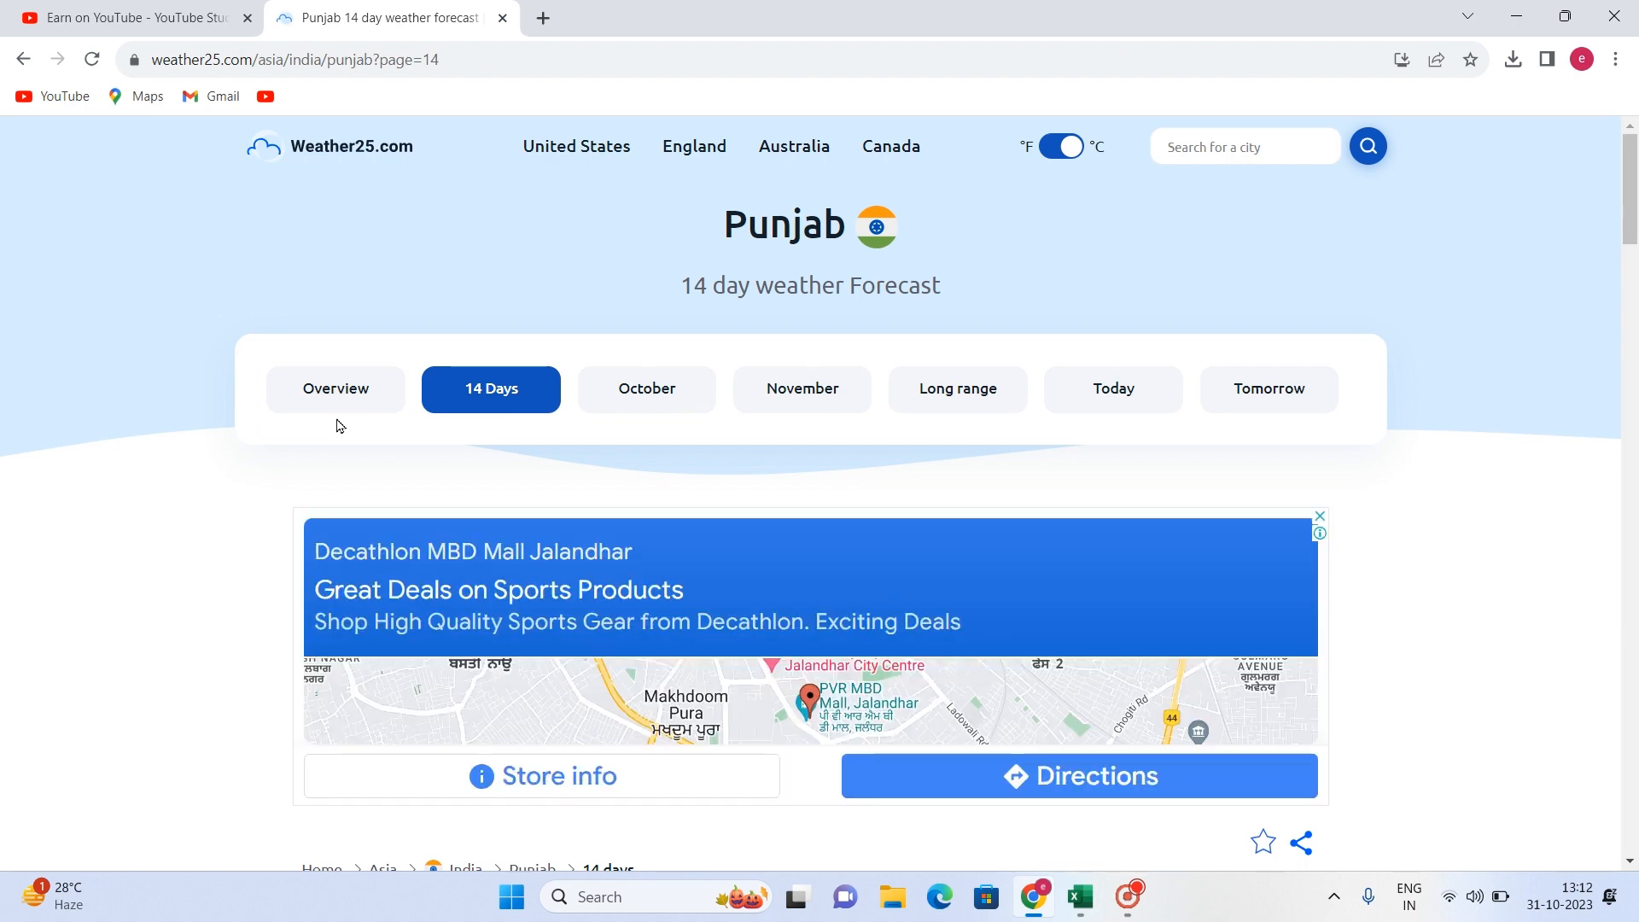
{"action": "scroll", "coordinate": [658, 629], "scroll_direction": "down", "scroll_amount": 8}
{"action": "scroll", "coordinate": [659, 632], "scroll_direction": "down", "scroll_amount": 12}
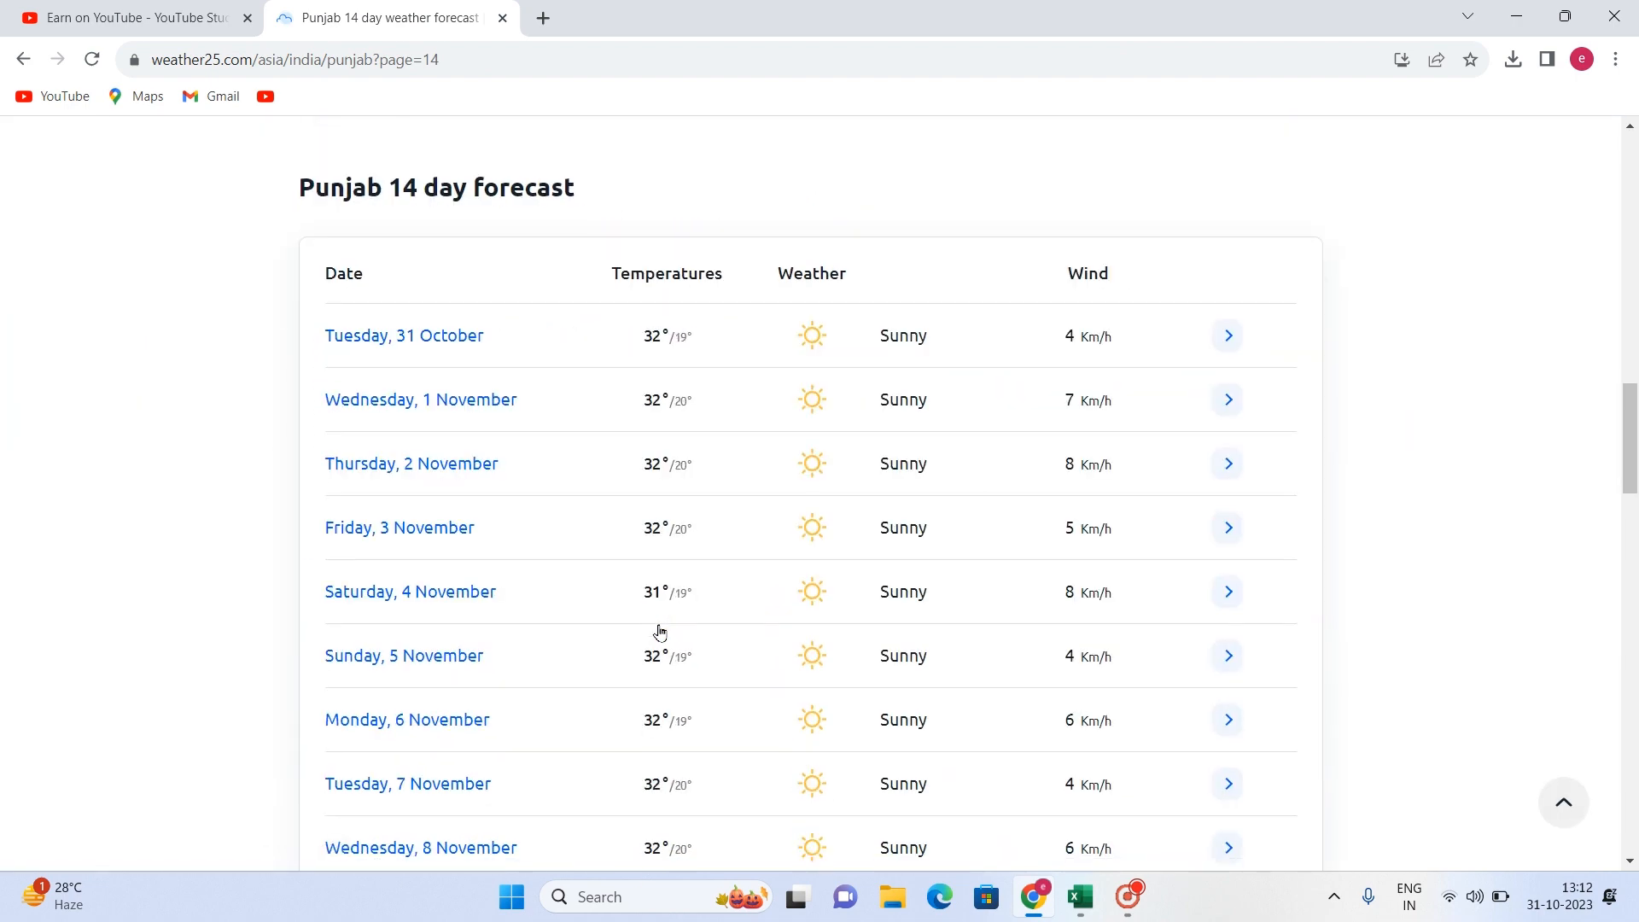
{"action": "scroll", "coordinate": [658, 631], "scroll_direction": "down", "scroll_amount": 6}
{"action": "scroll", "coordinate": [659, 632], "scroll_direction": "up", "scroll_amount": 4}
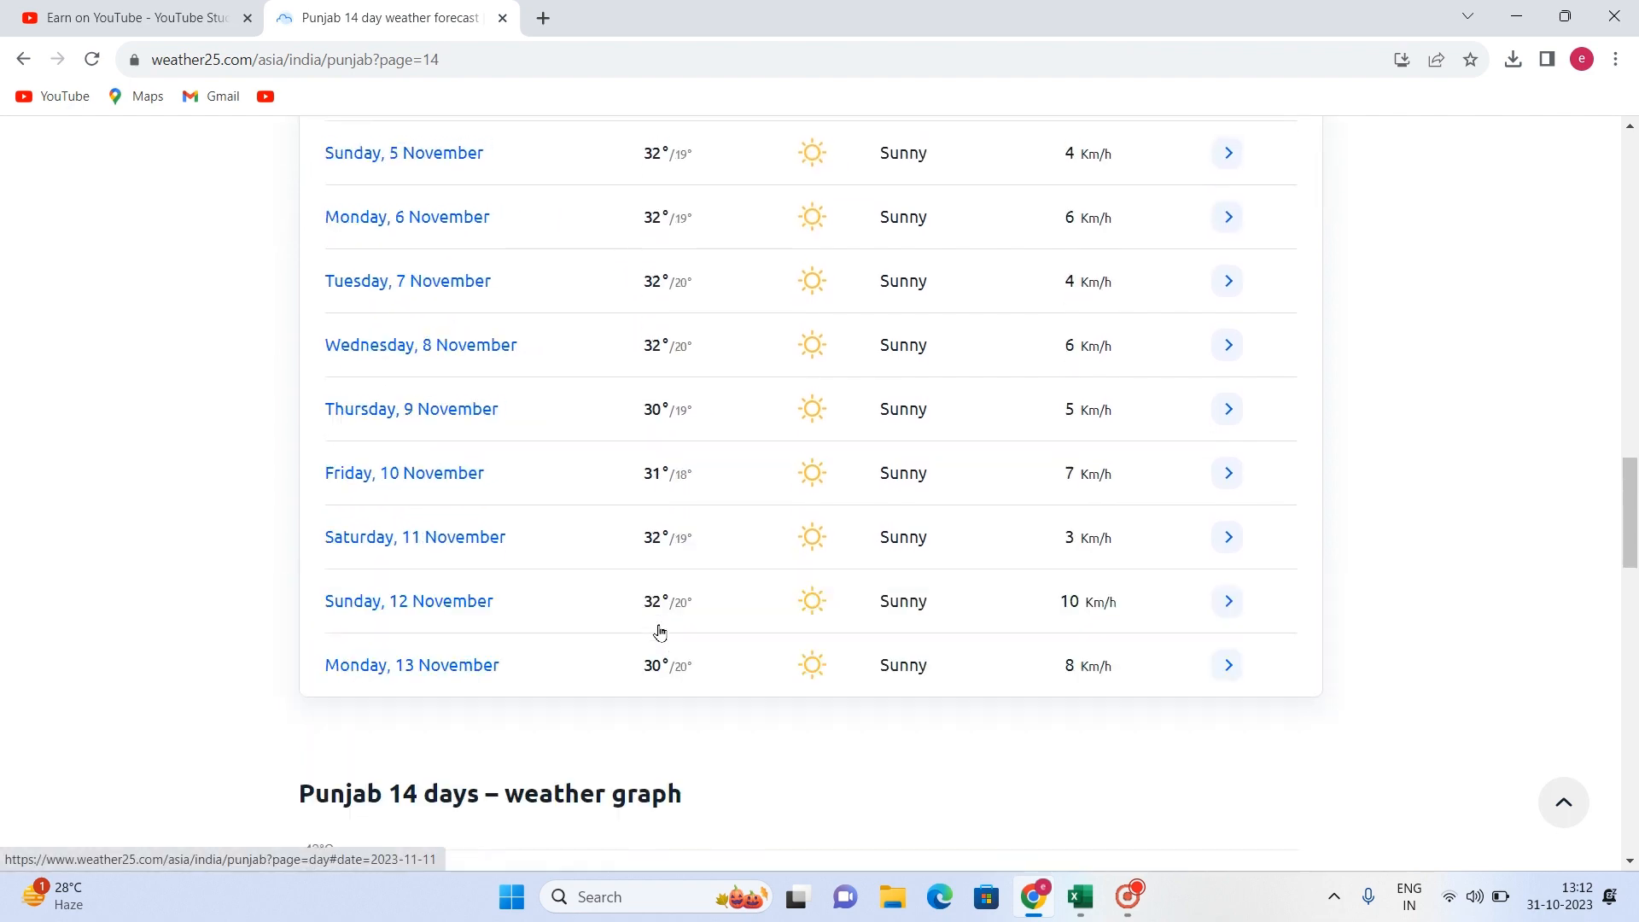
{"action": "scroll", "coordinate": [659, 631], "scroll_direction": "up", "scroll_amount": 1}
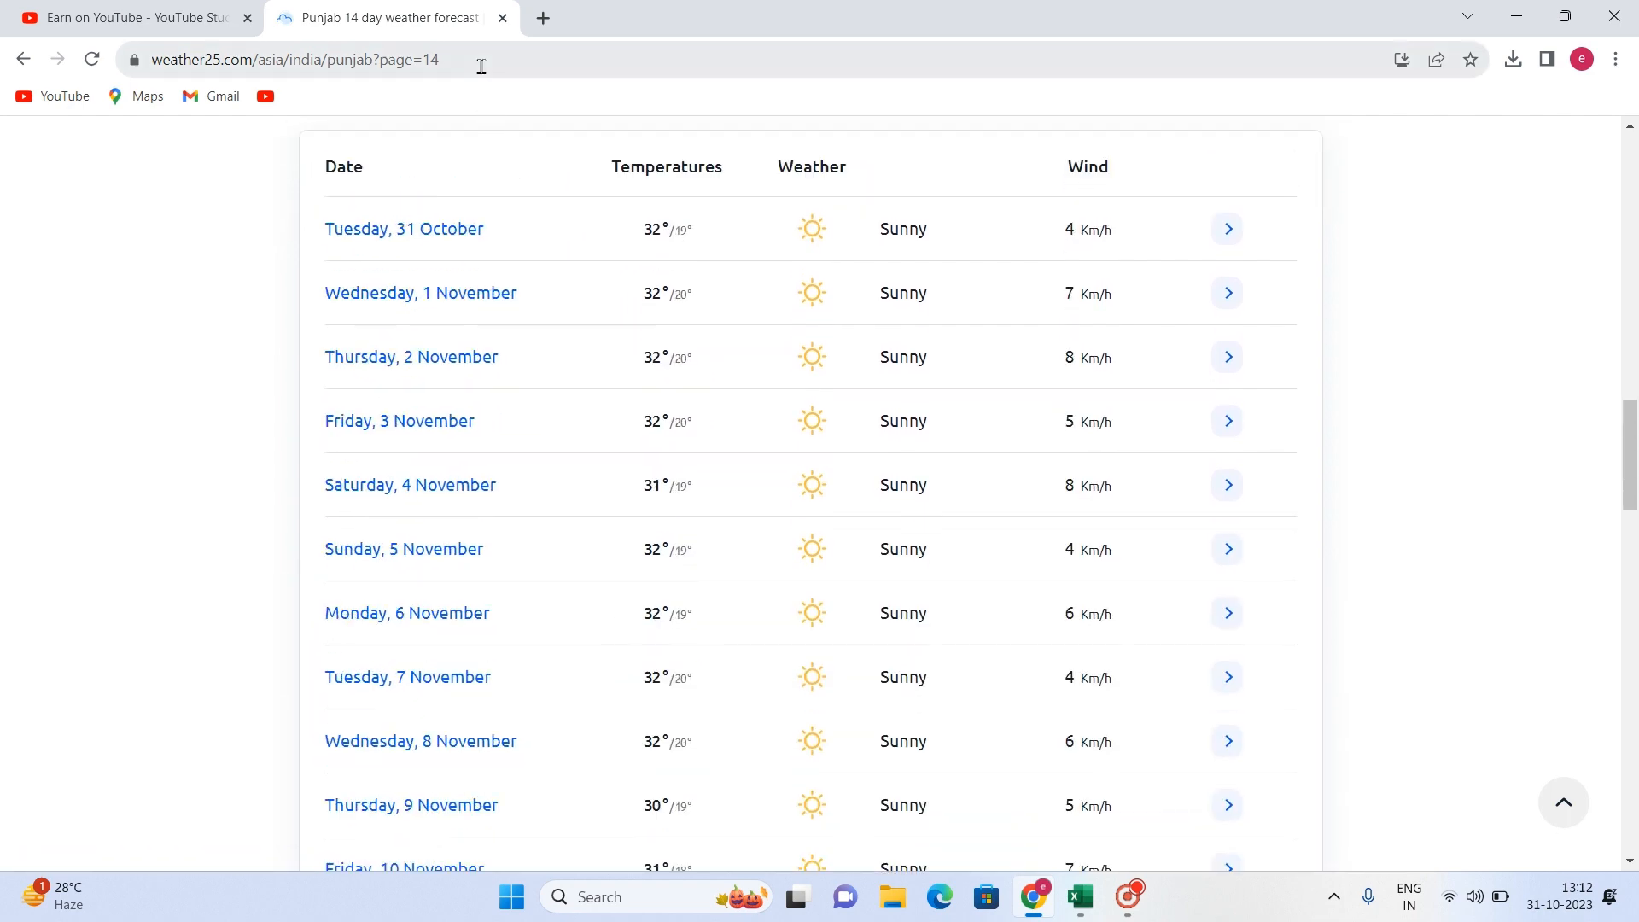
Step: Copy the forecast page's URL and connect to it in Excel as a From Web data source
{"action": "left_click_drag", "start_coordinate": [481, 67], "coordinate": [158, 73]}
{"action": "key", "text": "ctrl+c"}
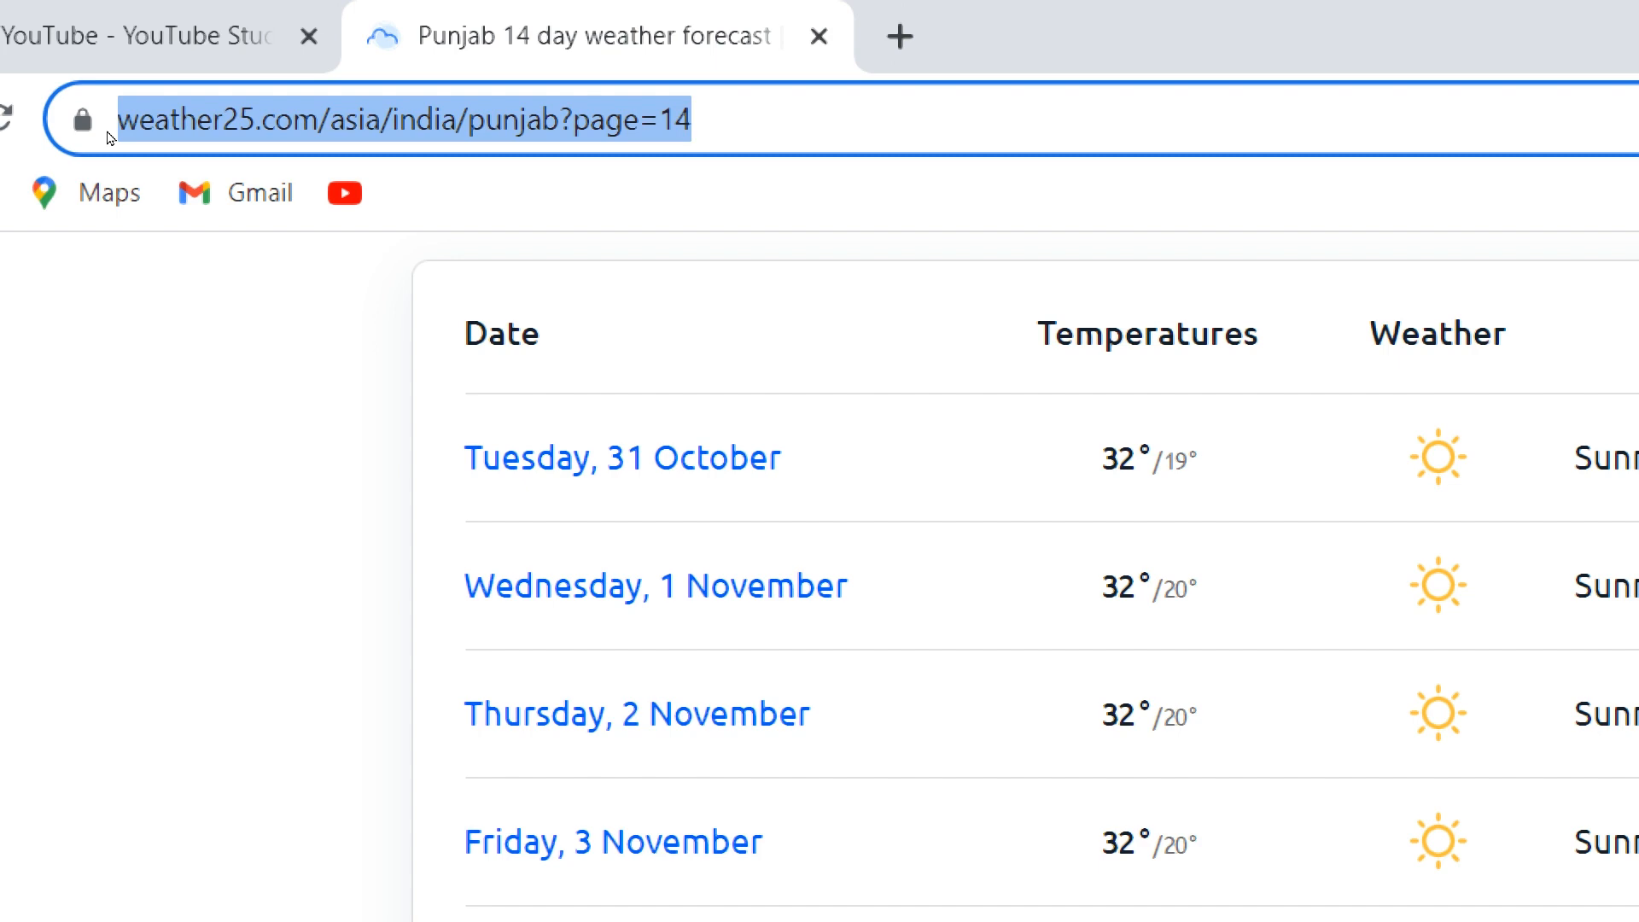
{"action": "key", "text": "alt+Tab"}
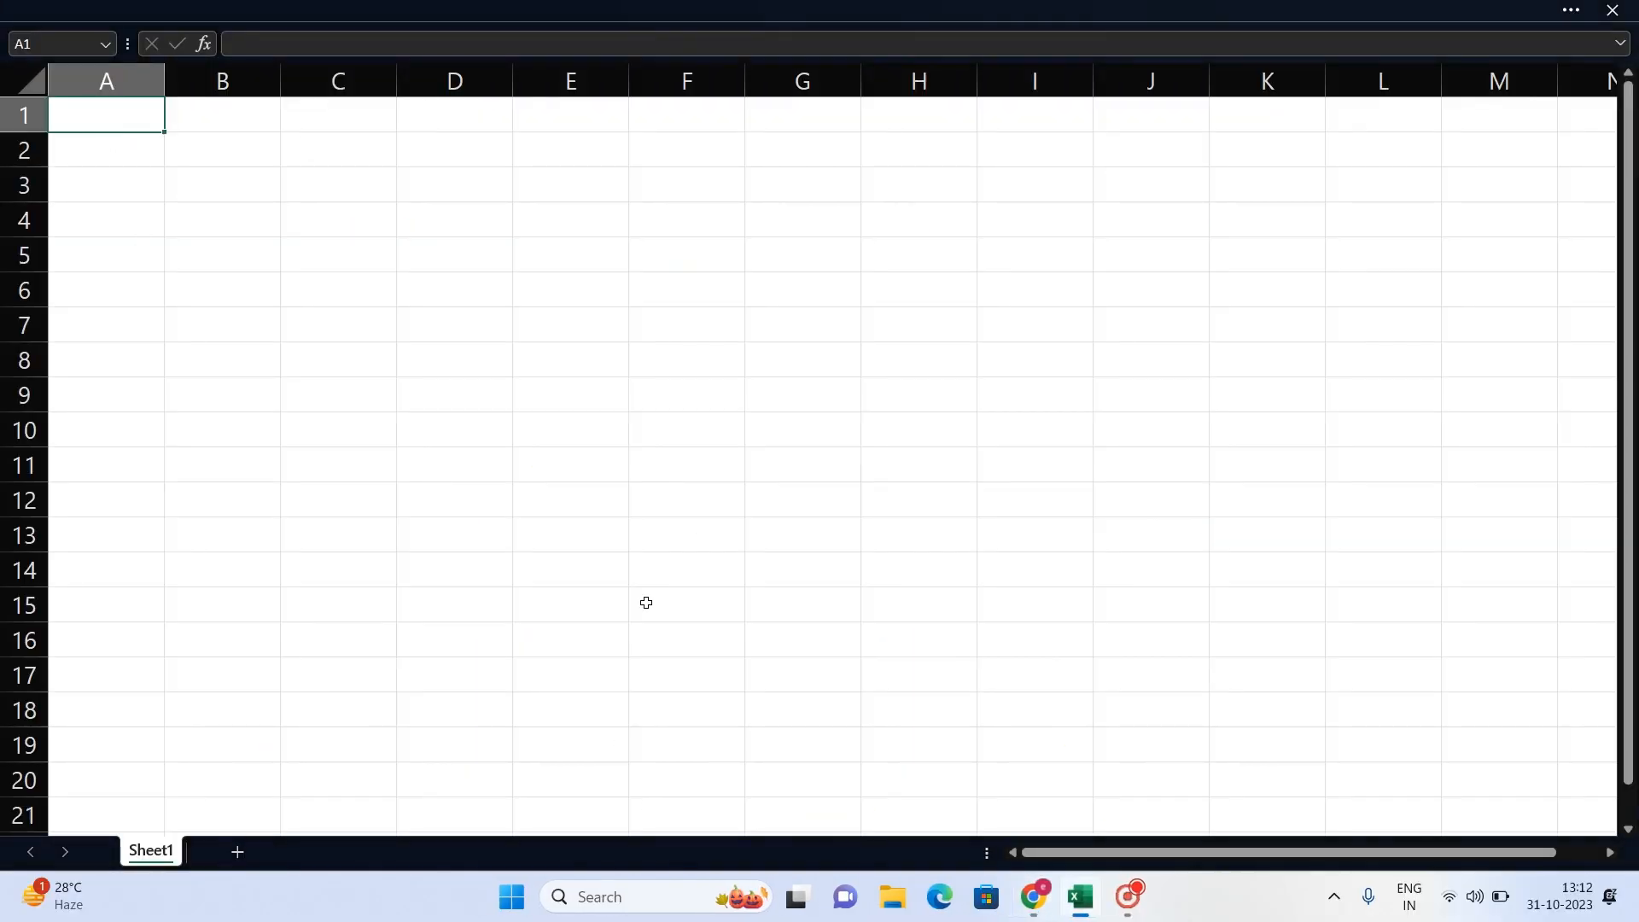
{"action": "left_click", "coordinate": [448, 9]}
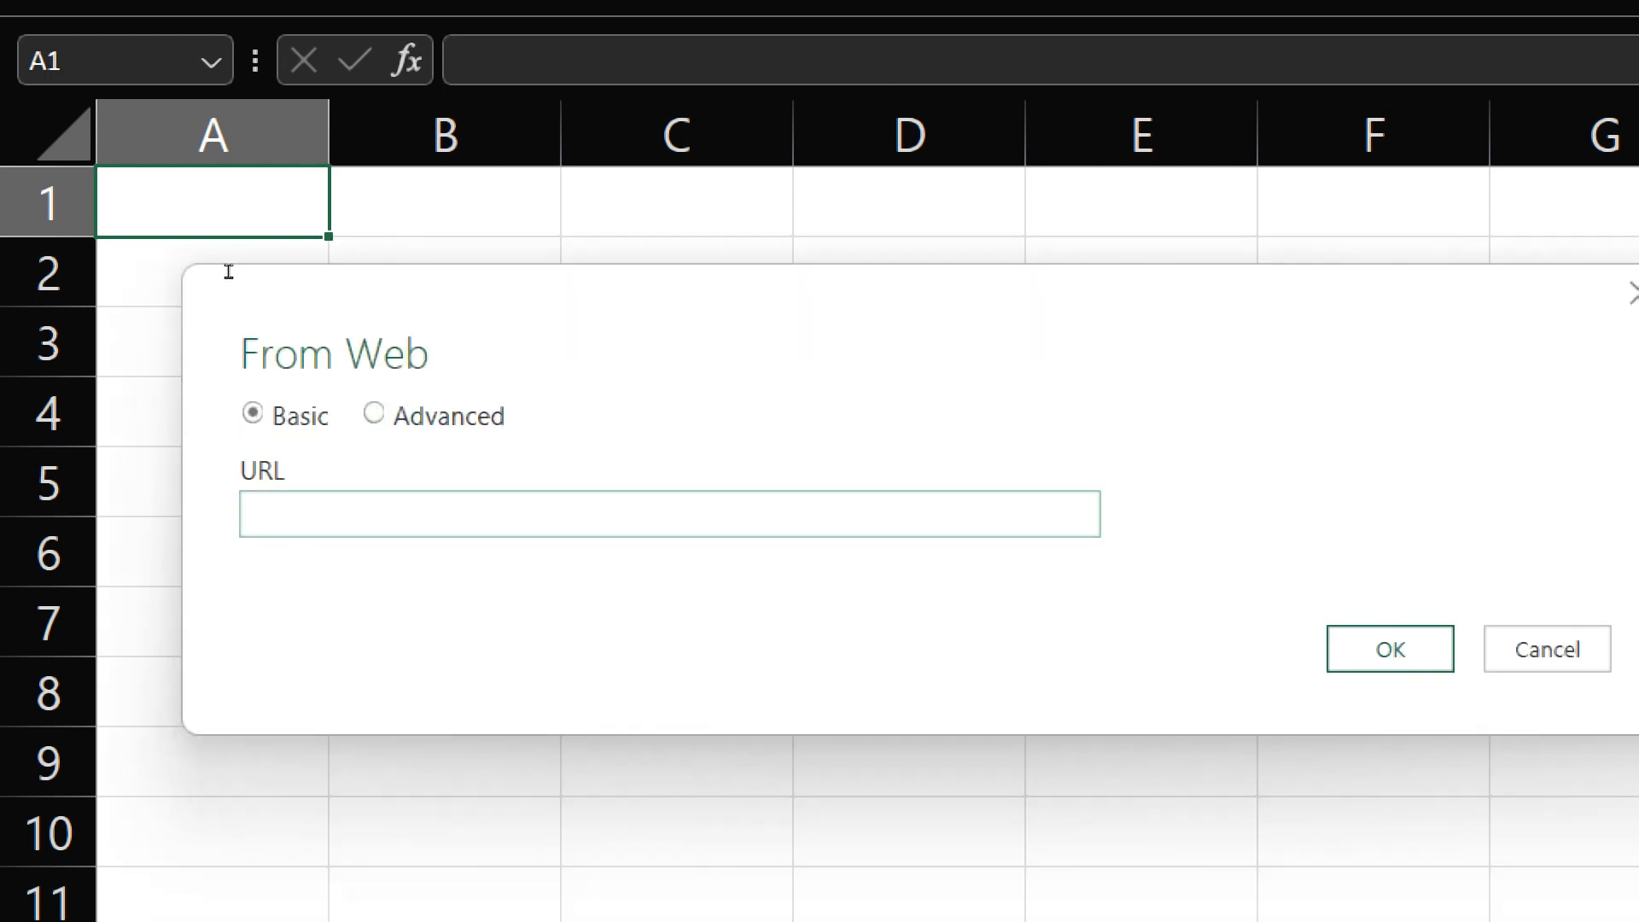
{"action": "key", "text": "ctrl+v"}
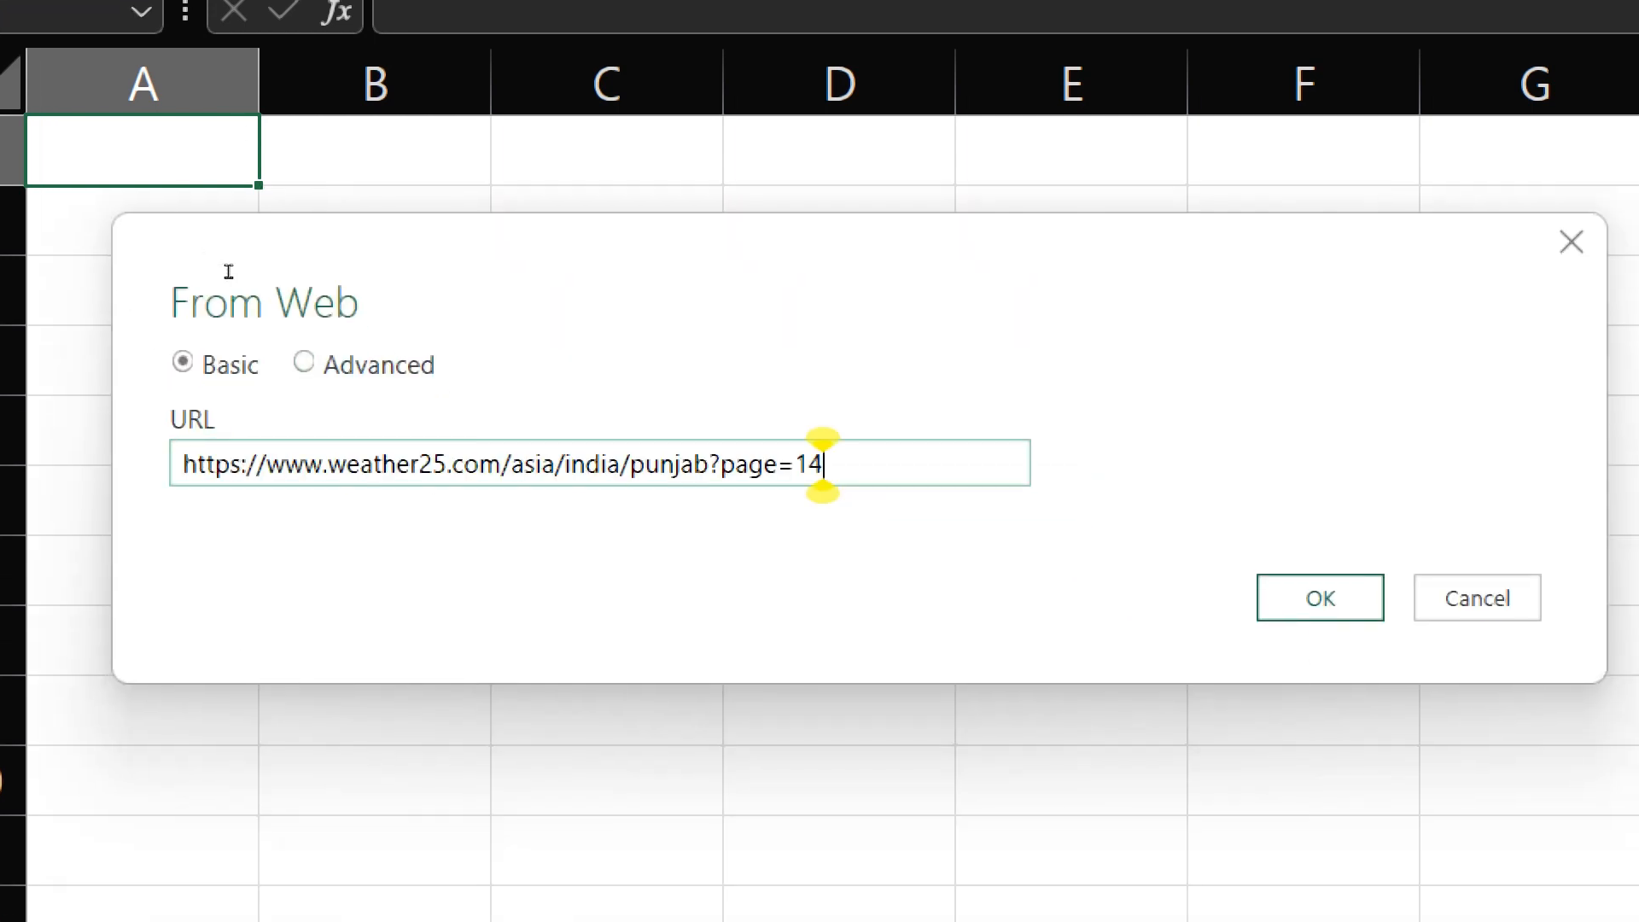
{"action": "key", "text": "Return"}
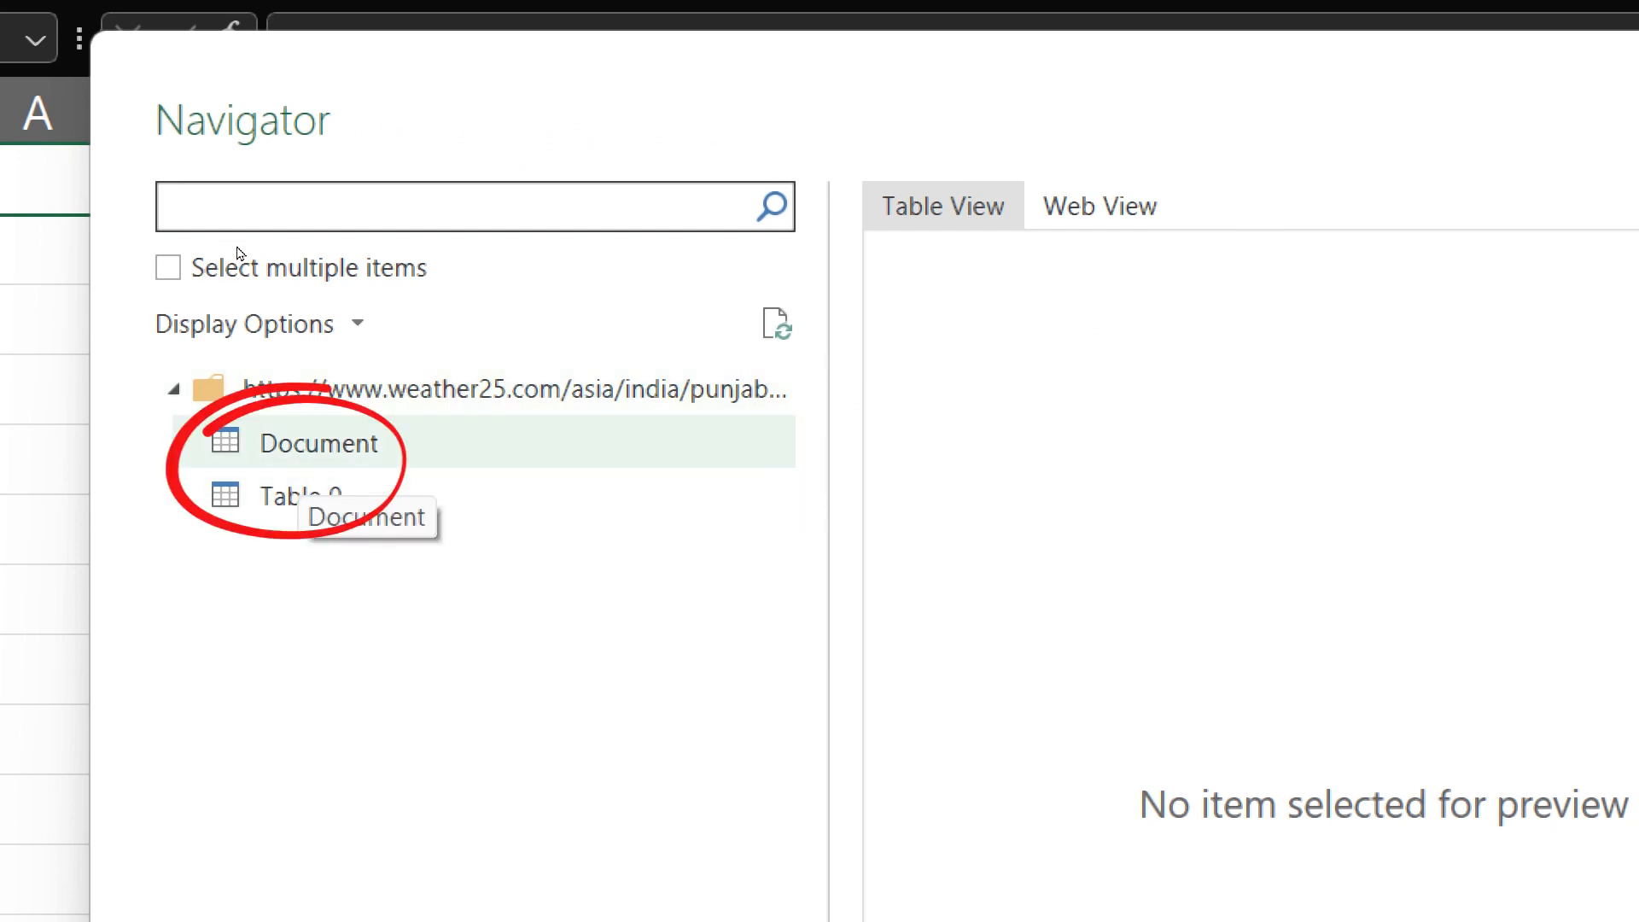
Step: Preview the Document item of the web source in both Web View and Table View
{"action": "left_click", "coordinate": [298, 449]}
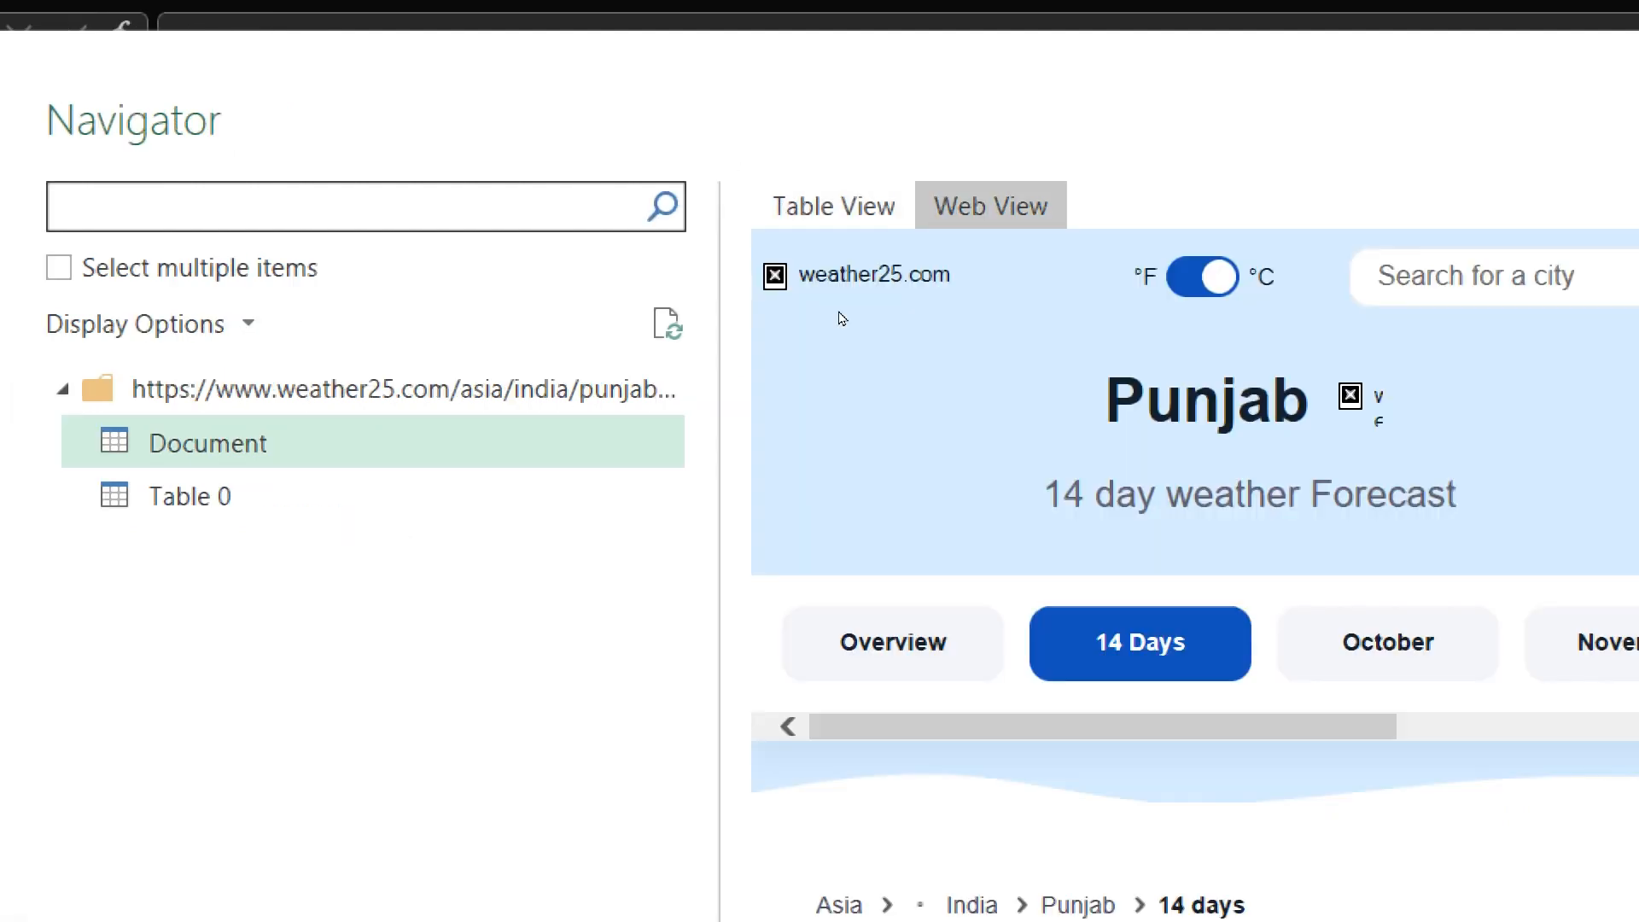
{"action": "scroll", "coordinate": [859, 751], "scroll_direction": "down", "scroll_amount": 10}
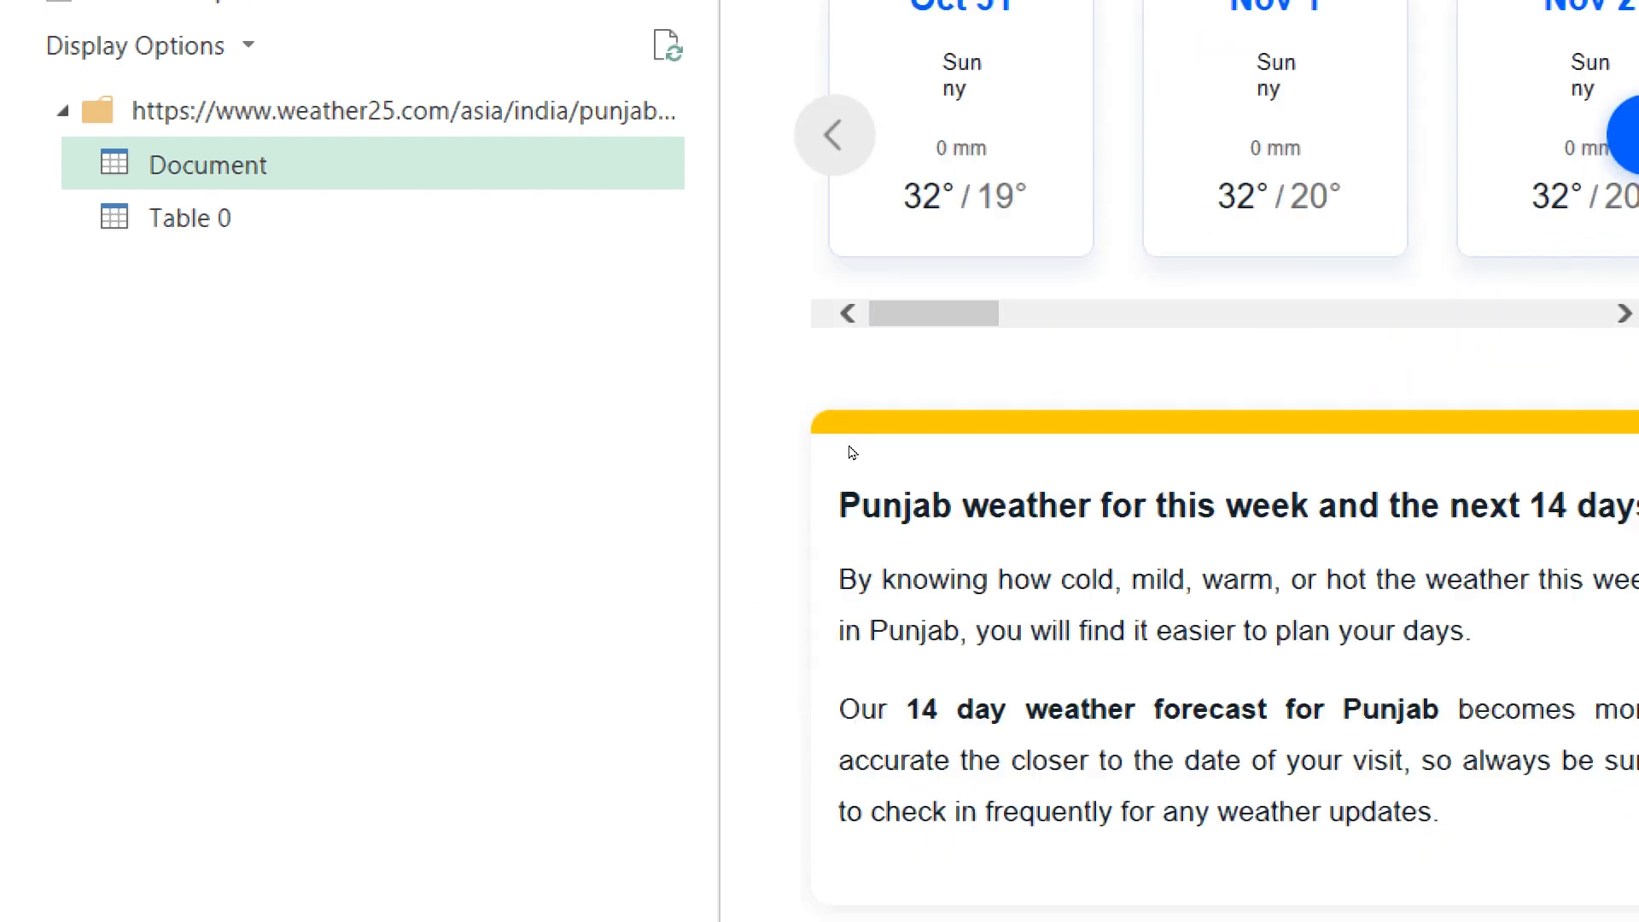
{"action": "scroll", "coordinate": [851, 453], "scroll_direction": "up", "scroll_amount": 10}
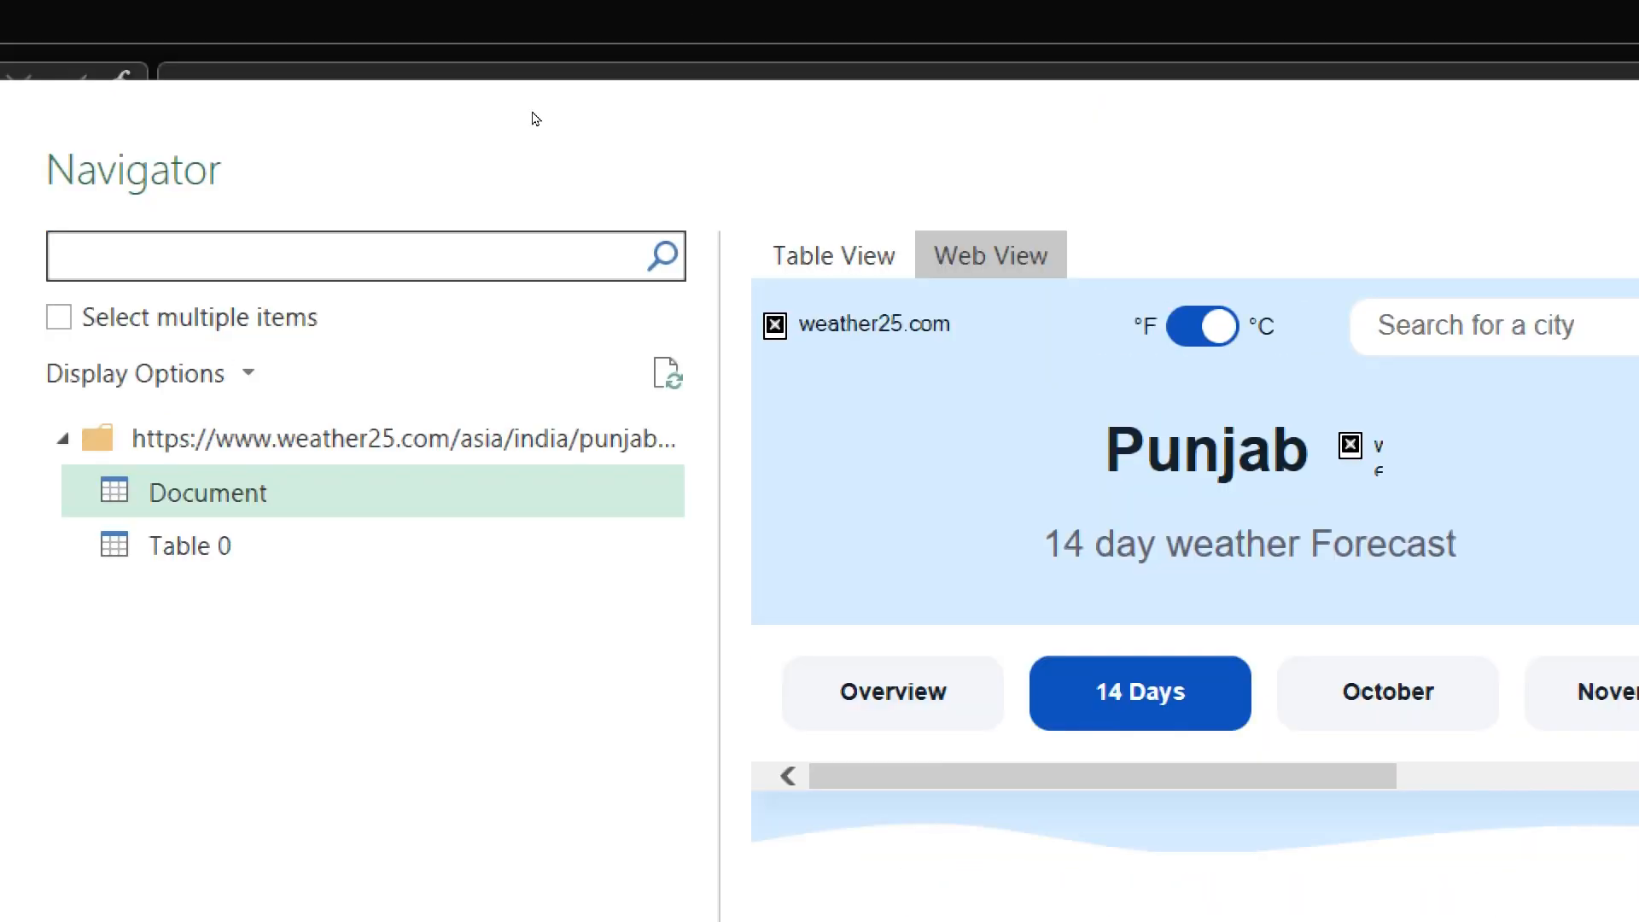
{"action": "left_click", "coordinate": [834, 255]}
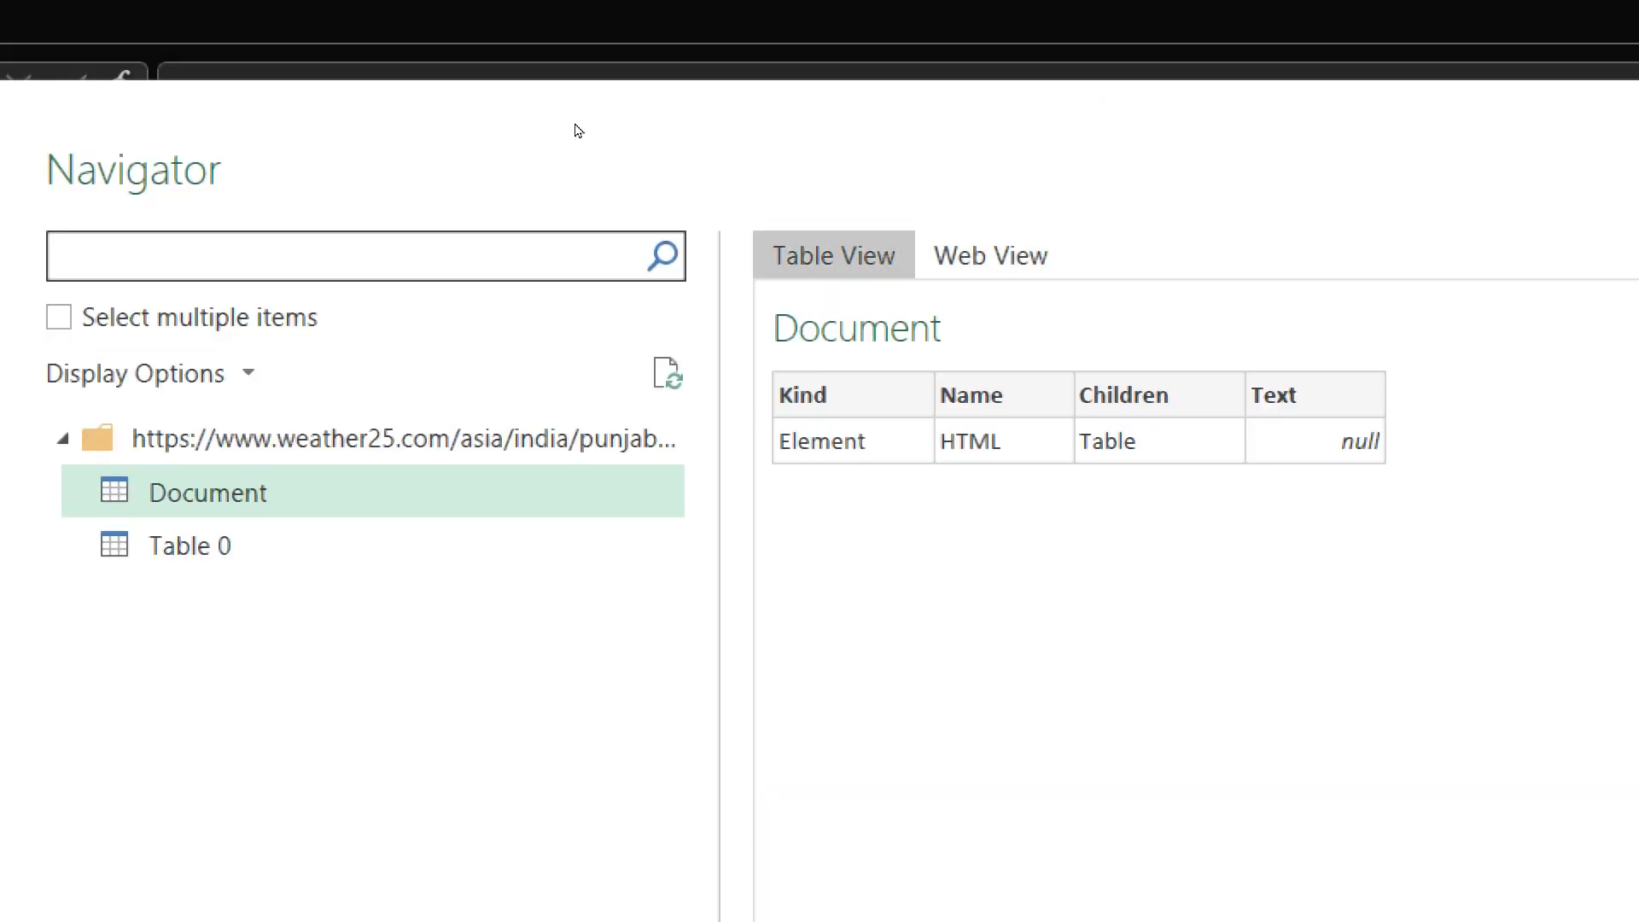
Step: Select Table 0, check it in Web View, and open it for transforming in the Power Query Editor
{"action": "left_click", "coordinate": [233, 546]}
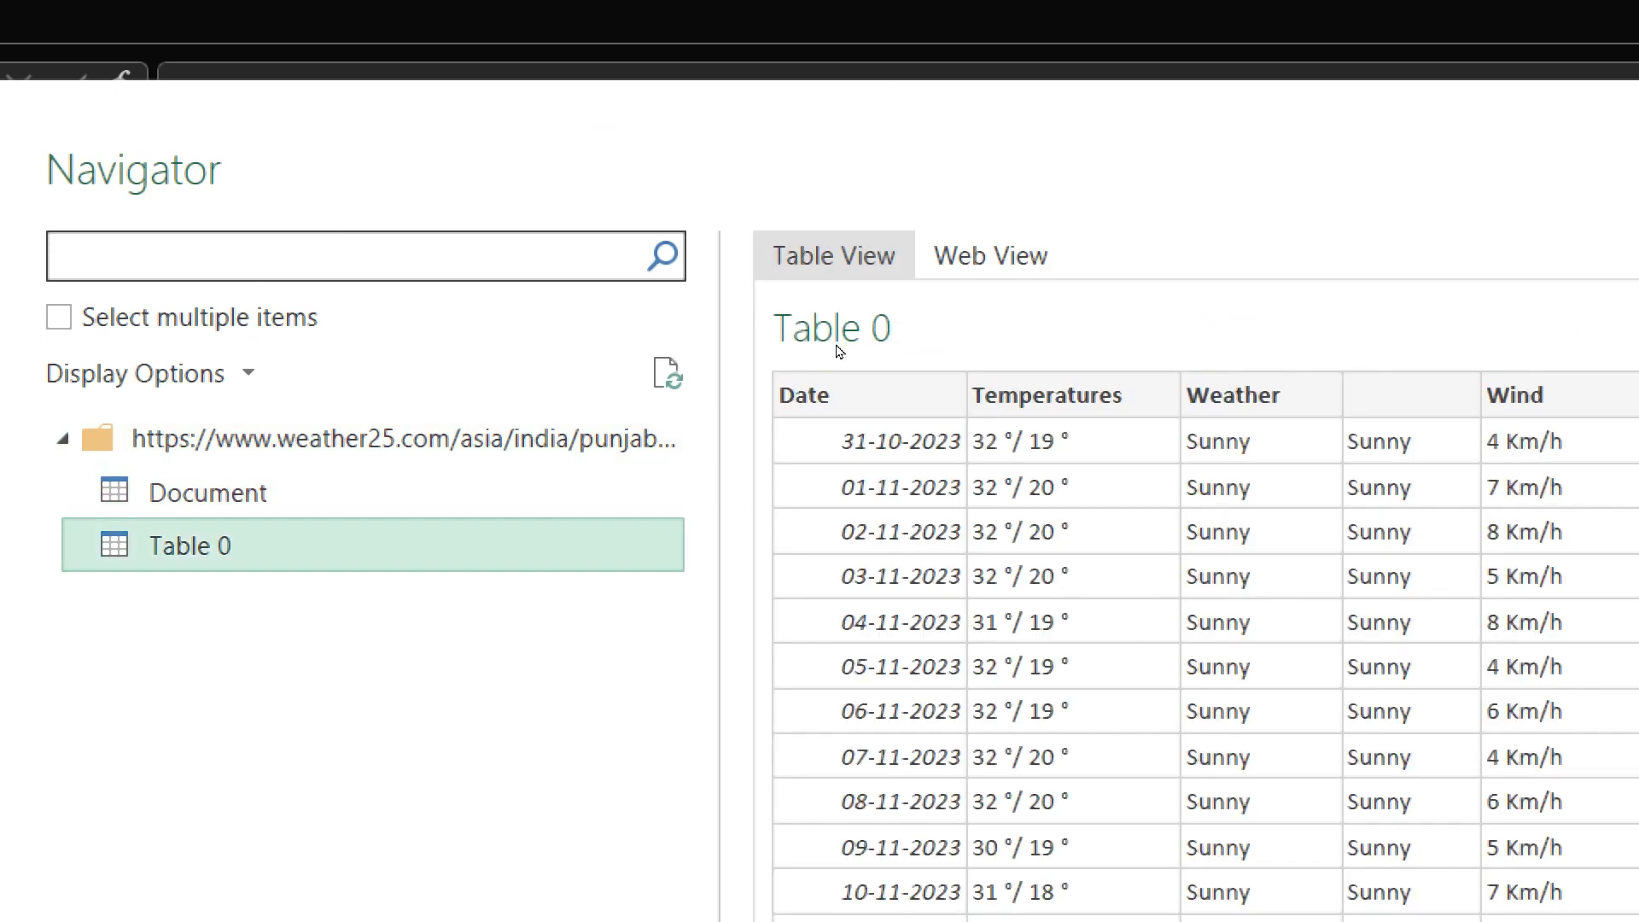
{"action": "left_click", "coordinate": [990, 256]}
{"action": "scroll", "coordinate": [867, 446], "scroll_direction": "down", "scroll_amount": 4}
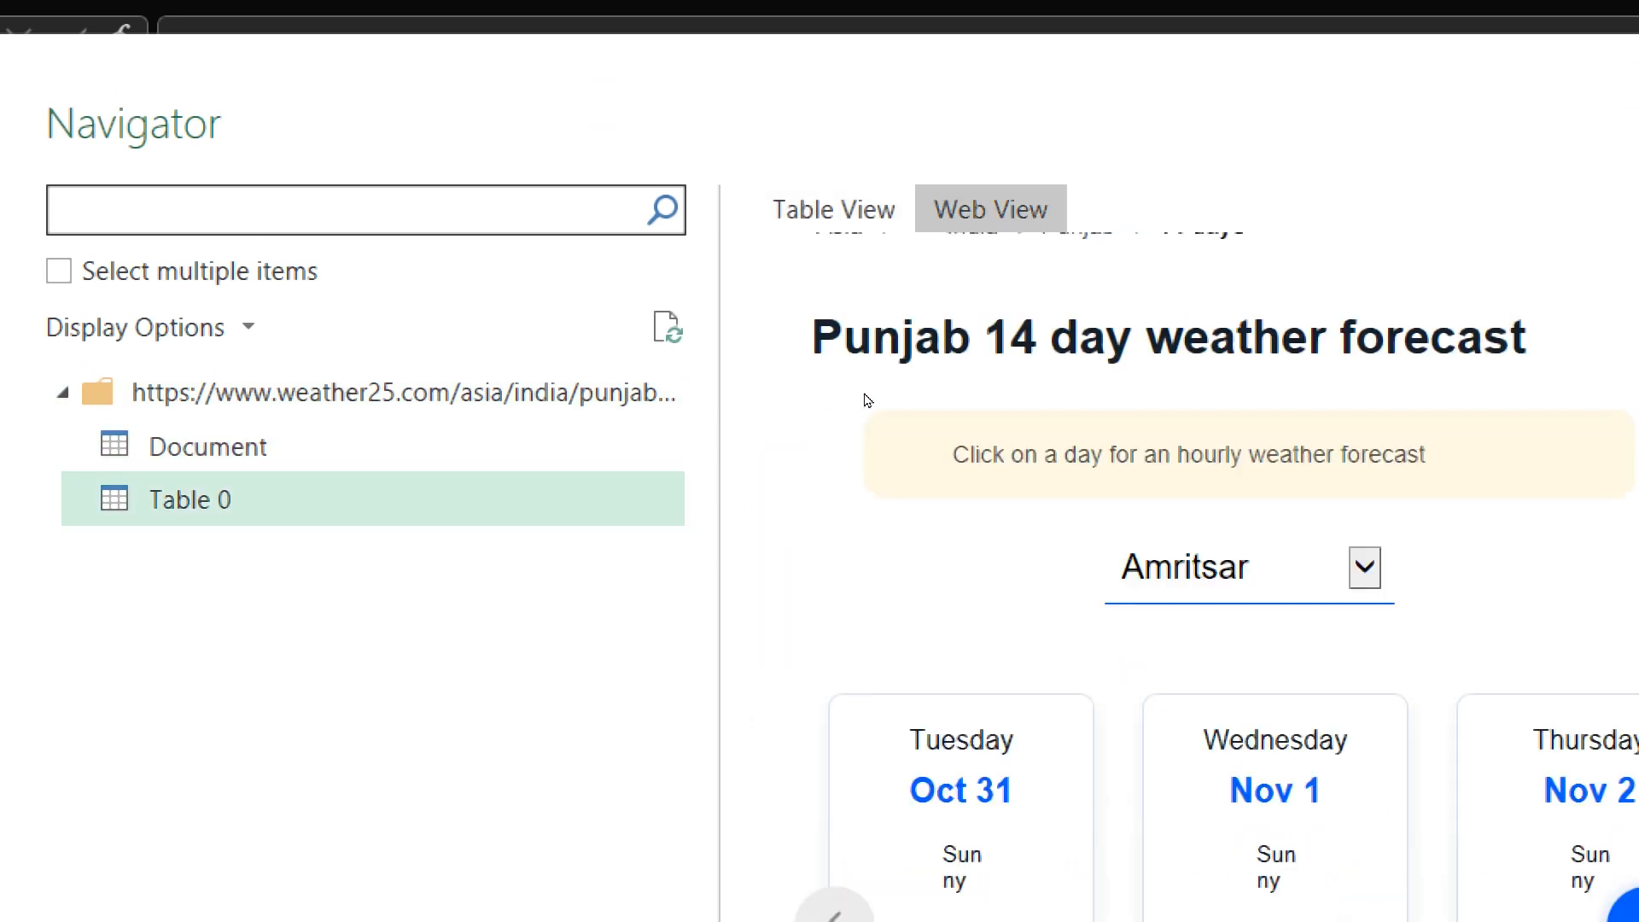
{"action": "scroll", "coordinate": [867, 400], "scroll_direction": "down", "scroll_amount": 5}
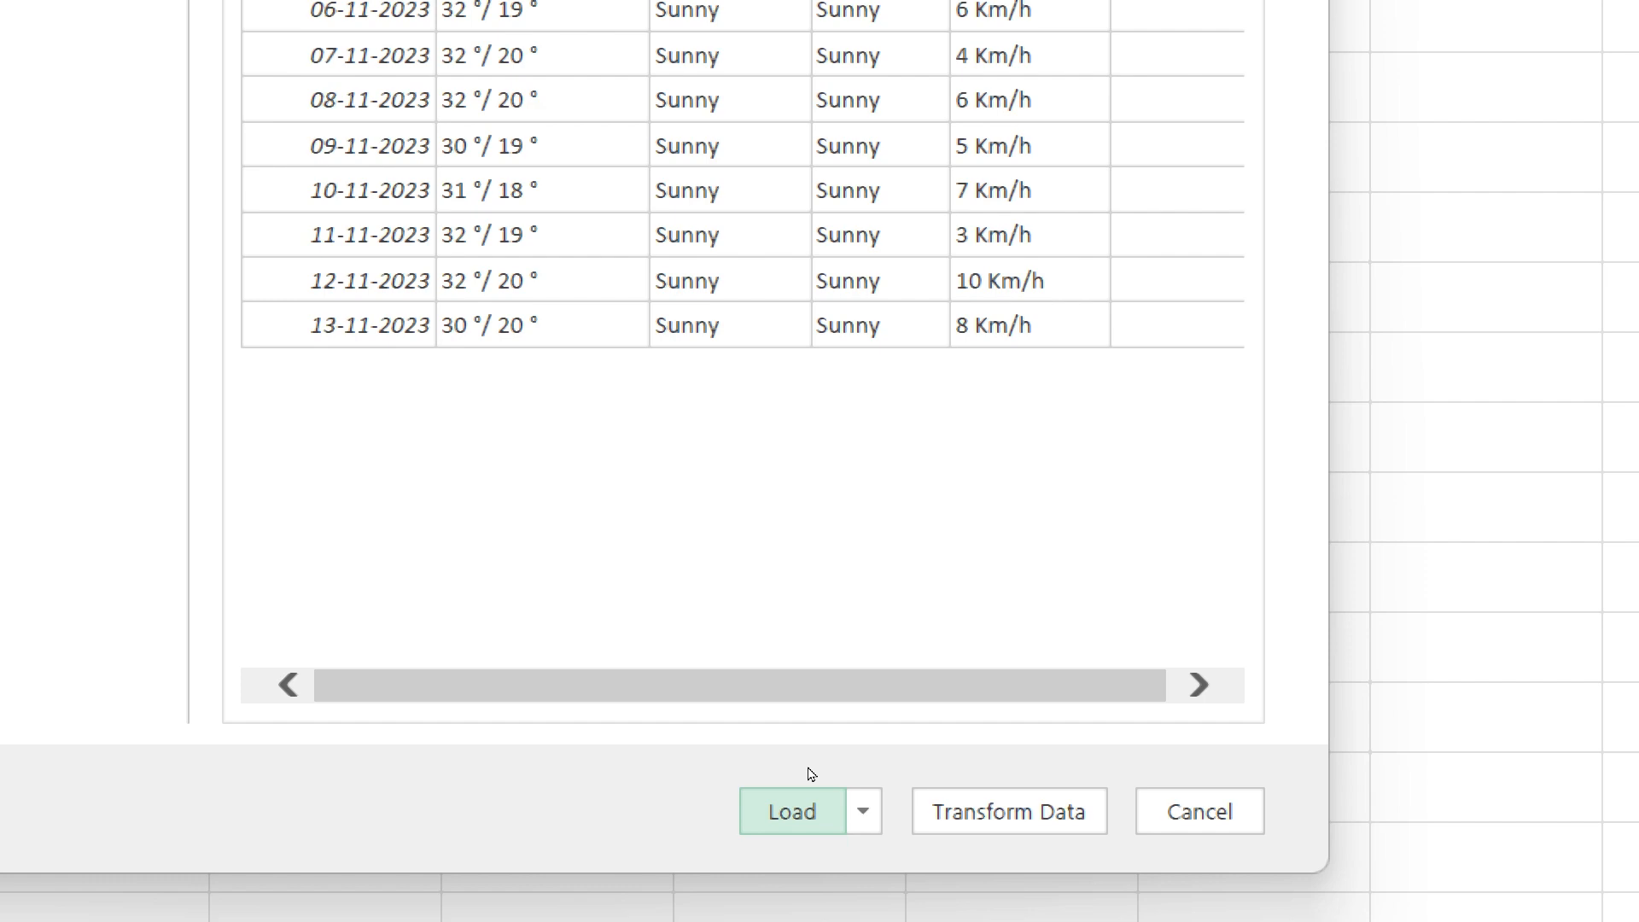
{"action": "left_click", "coordinate": [911, 761]}
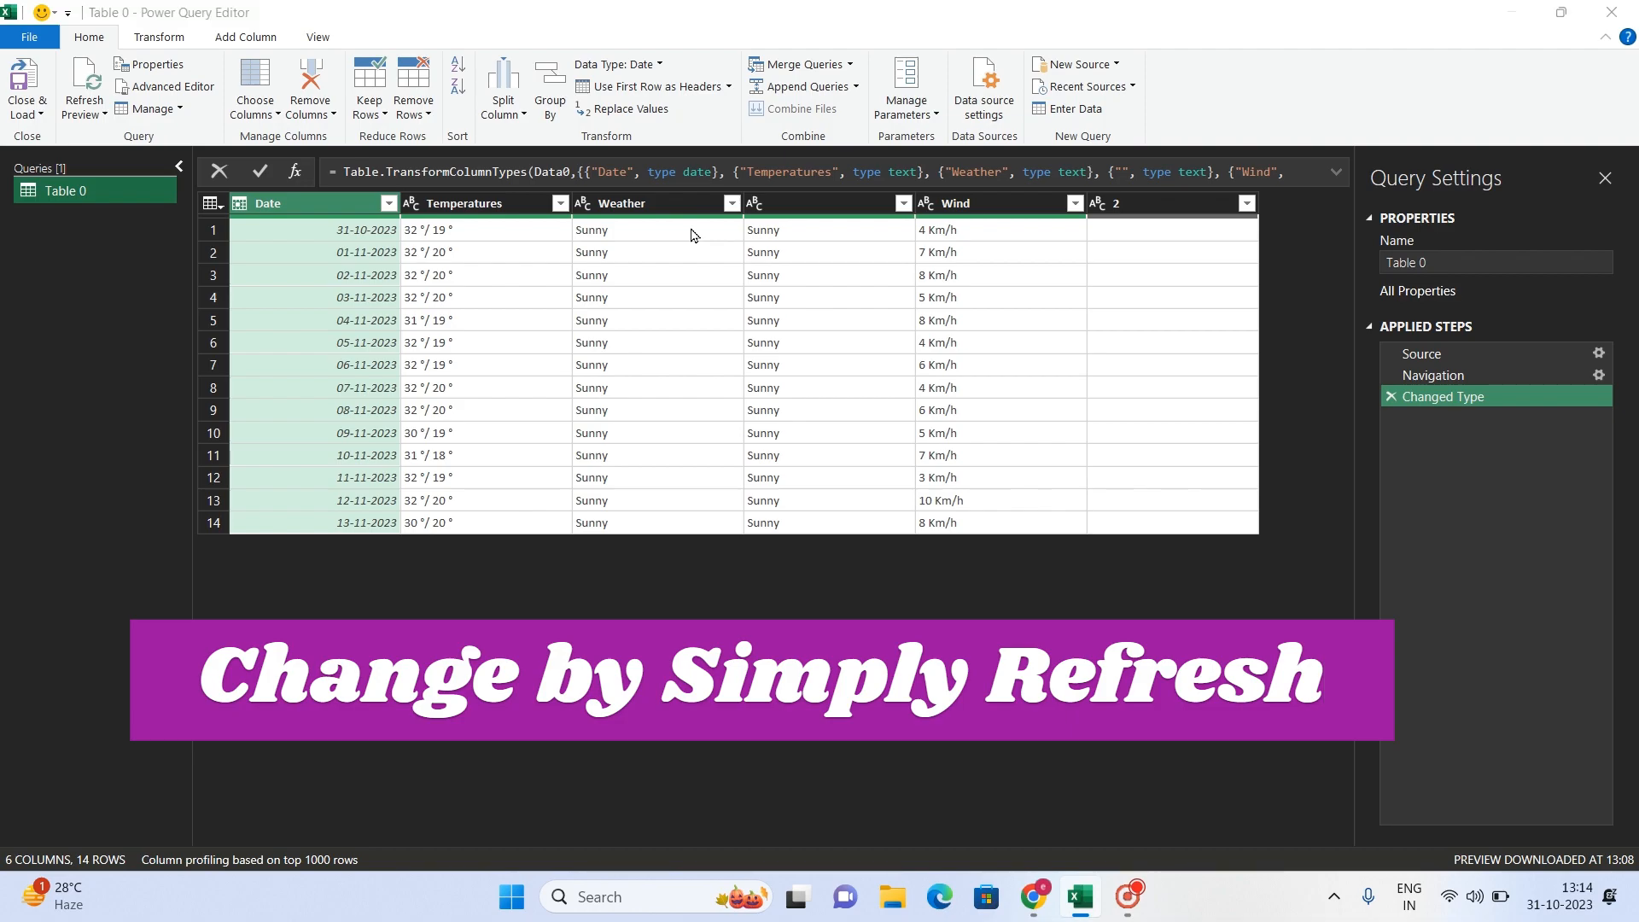
Step: Remove the unnamed column after Weather together with the Wind and 2 columns from the Table 0 query
{"action": "key", "text": "super"}
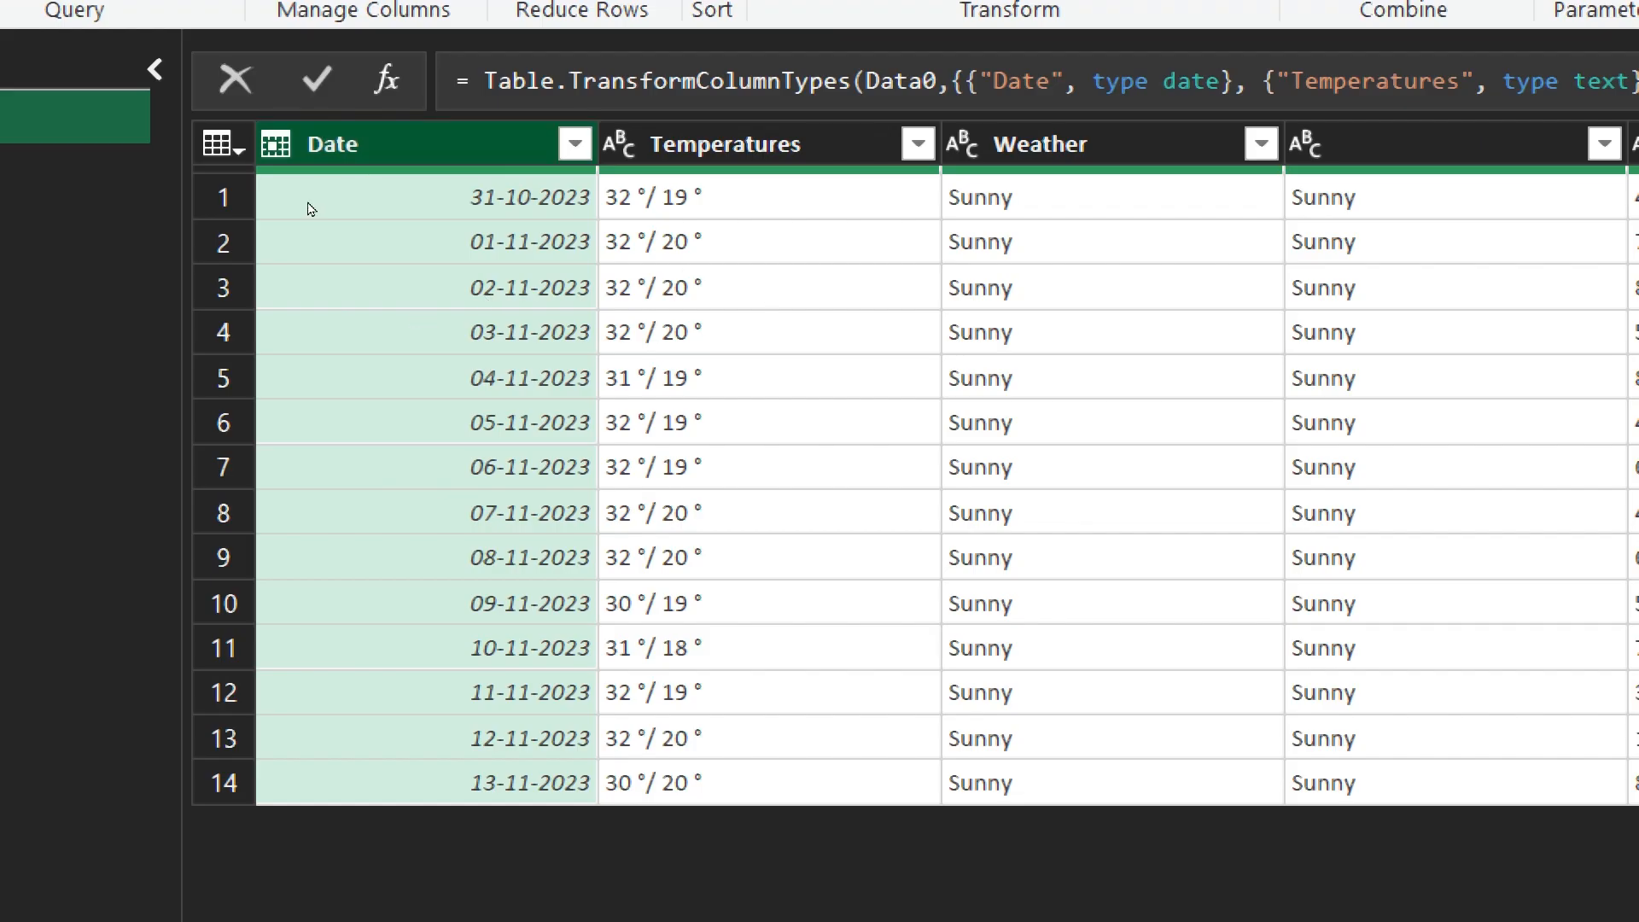
{"action": "key", "text": "Right"}
{"action": "key", "text": "Right"}
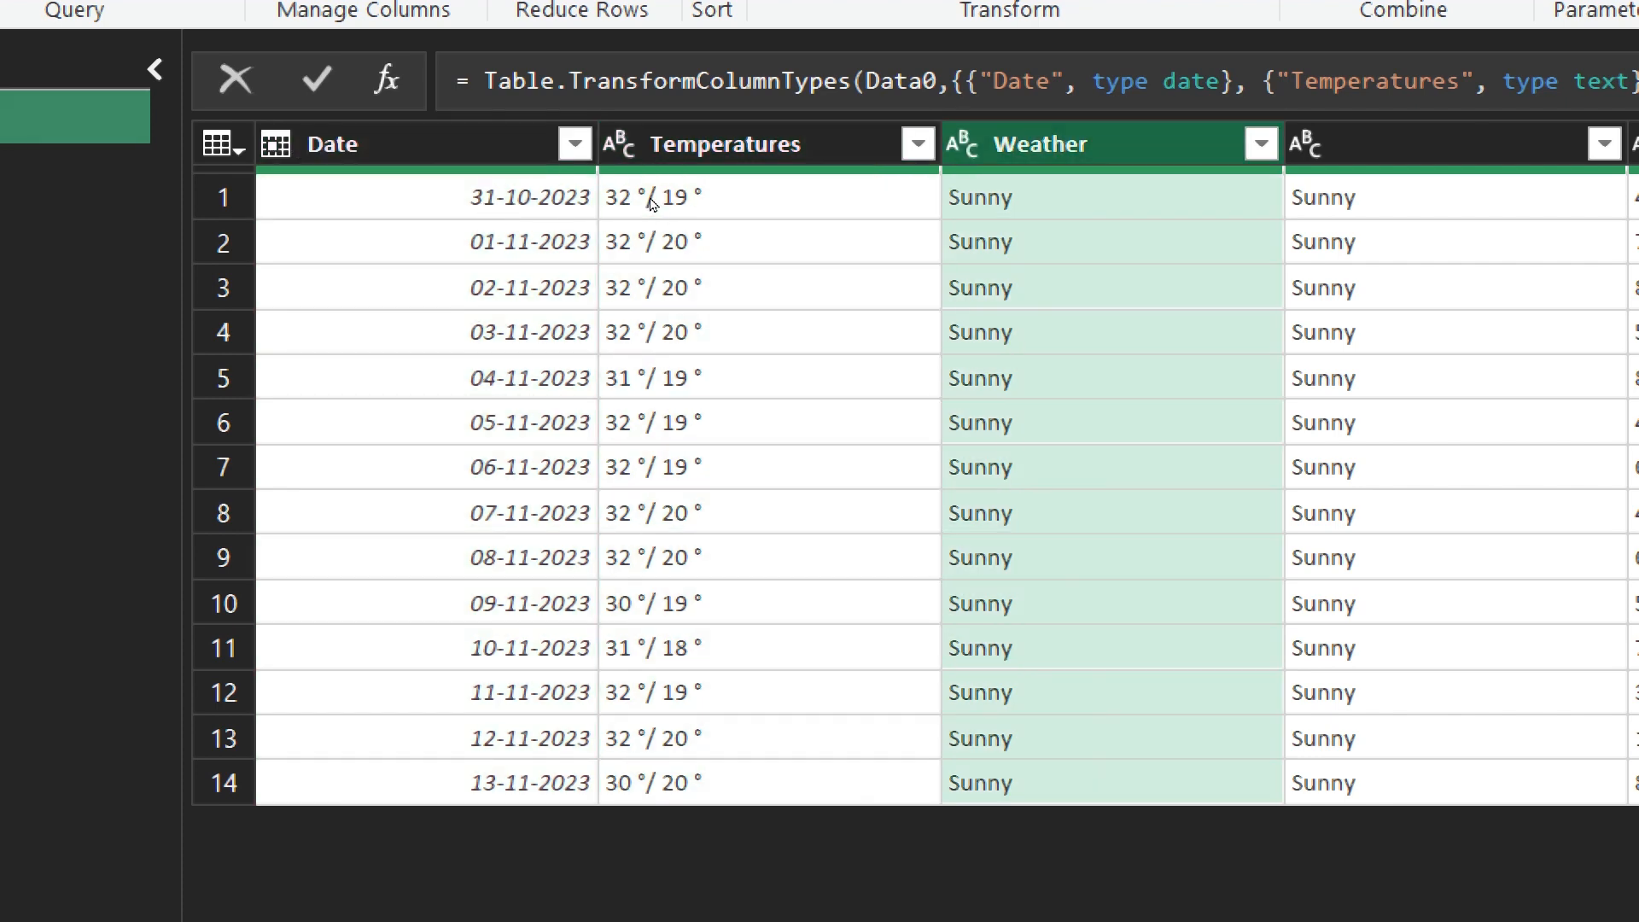
{"action": "key", "text": "Right"}
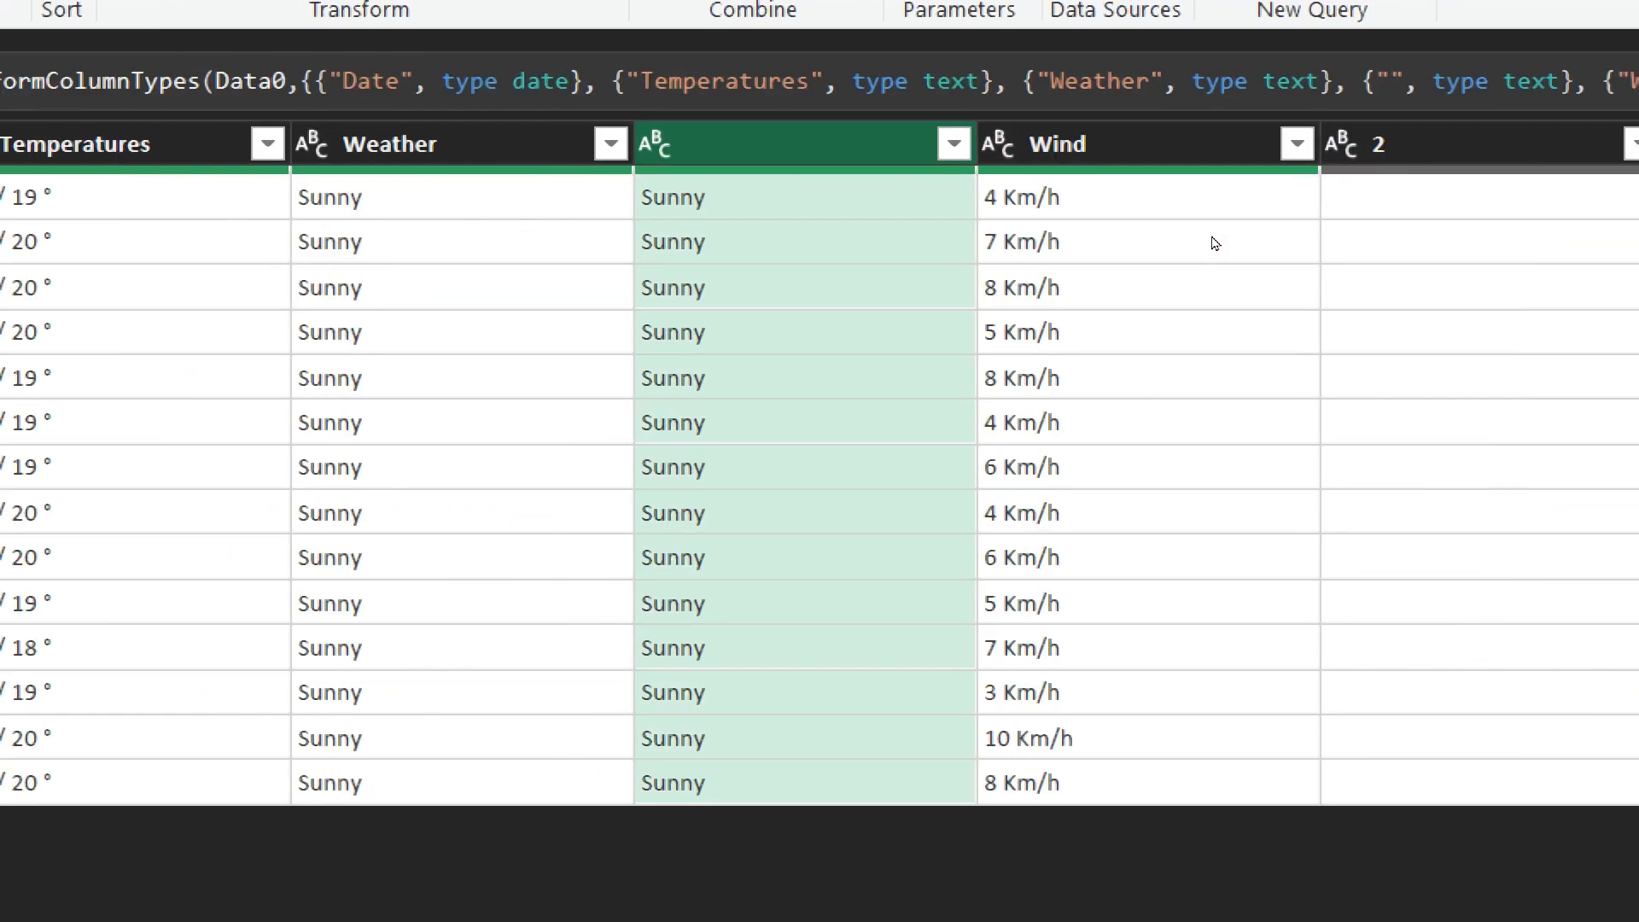
{"action": "key", "text": "shift+Right"}
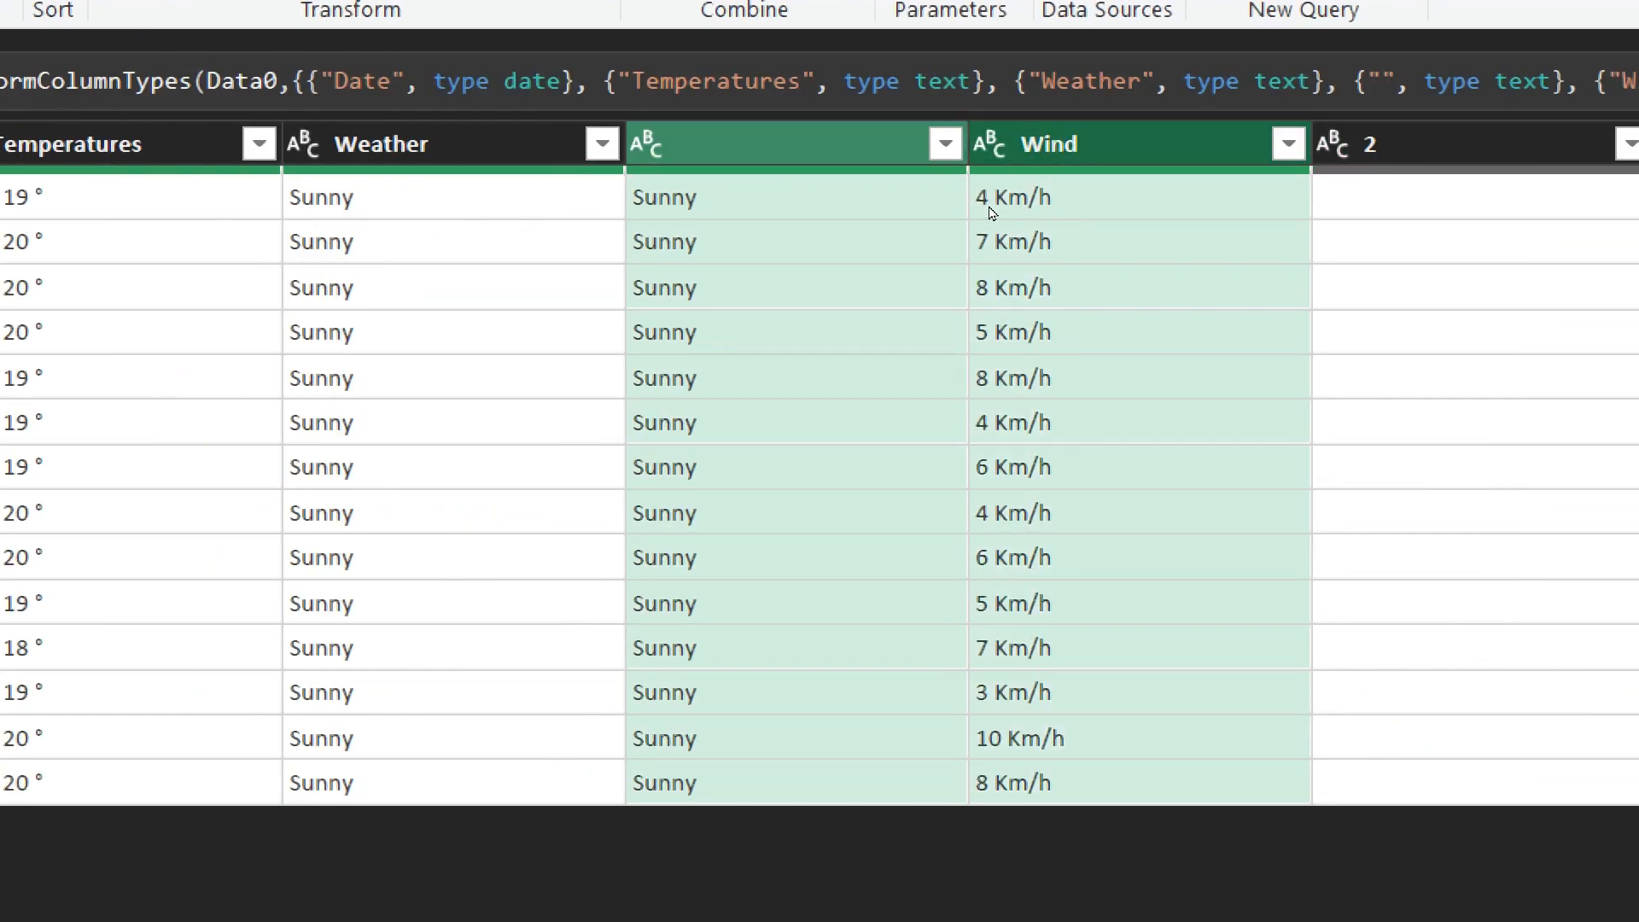
{"action": "key", "text": "shift+Right"}
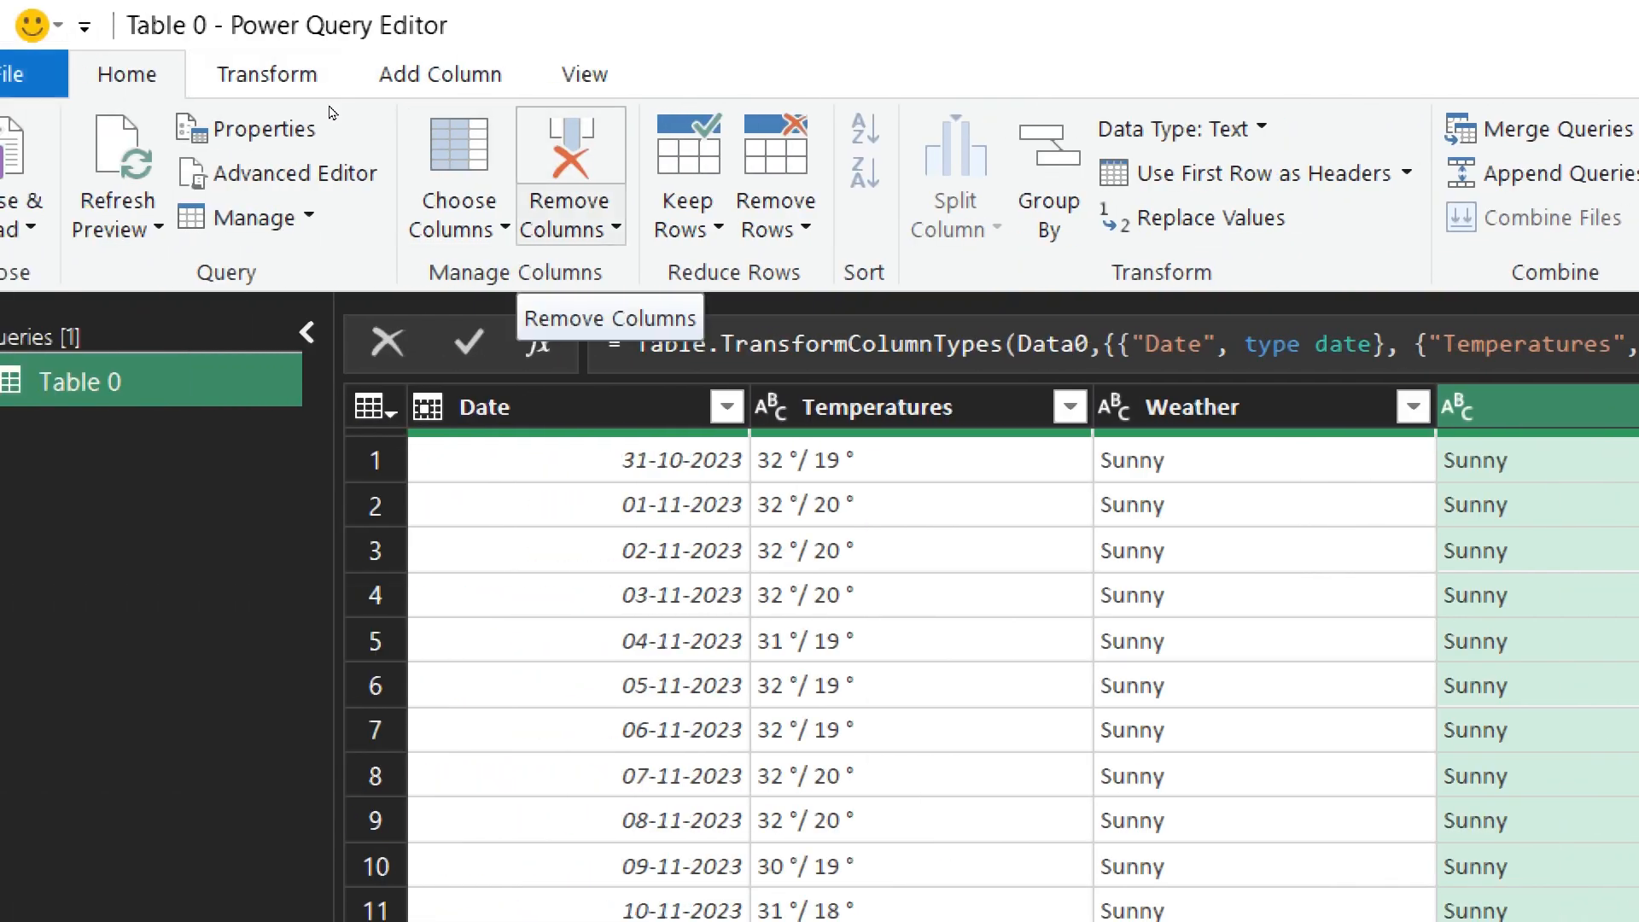
{"action": "left_click", "coordinate": [610, 226]}
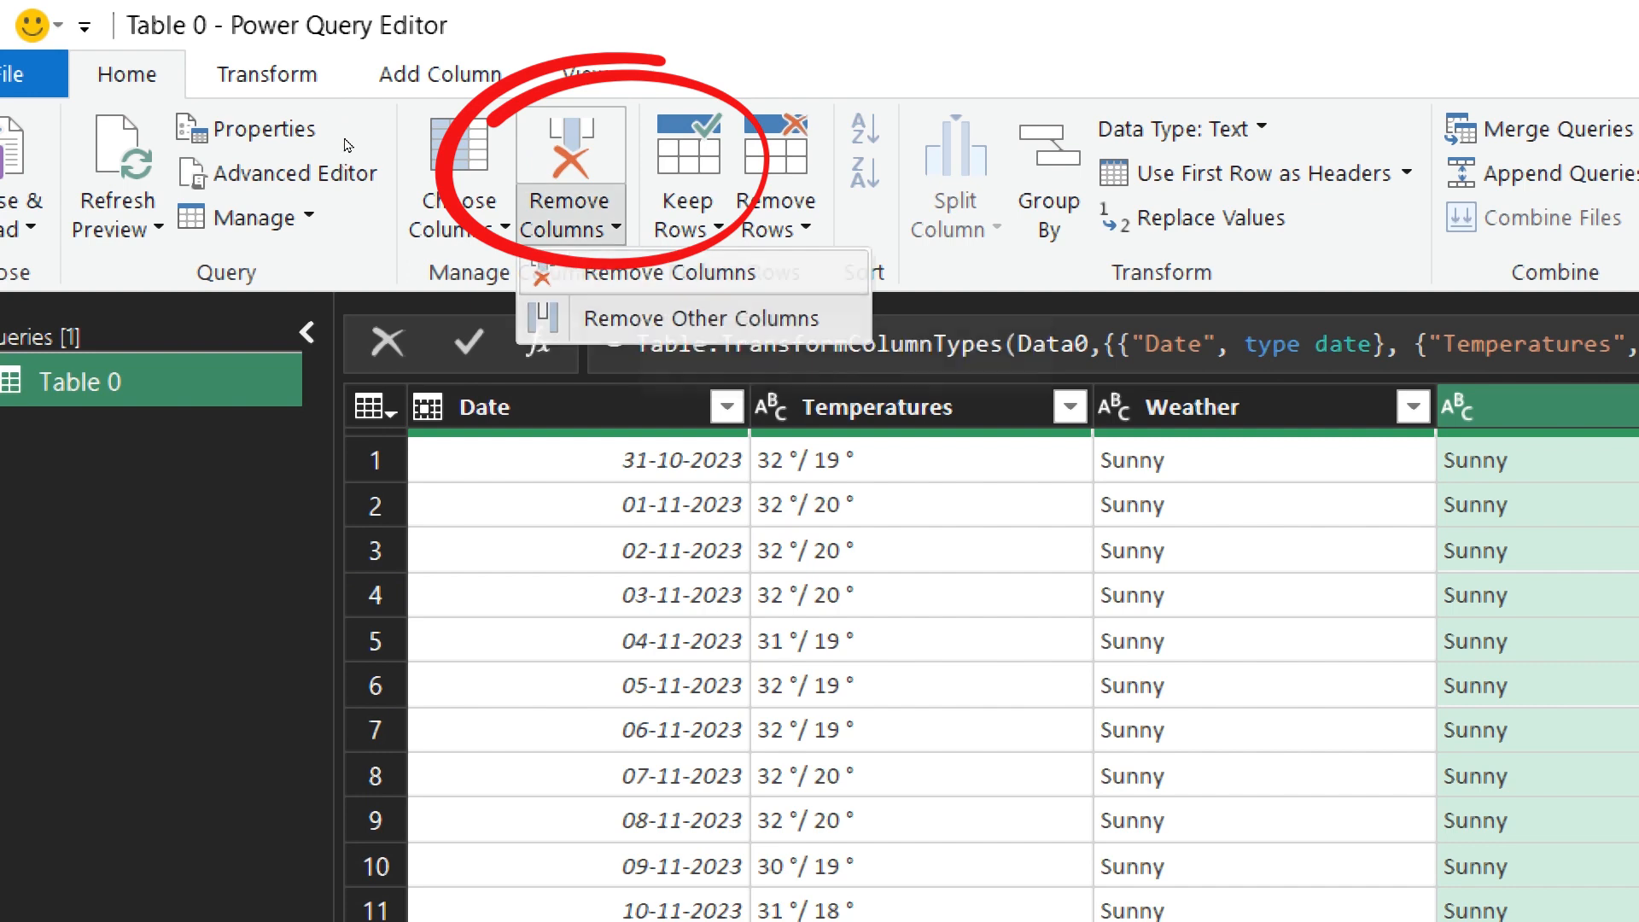
{"action": "key", "text": "Return"}
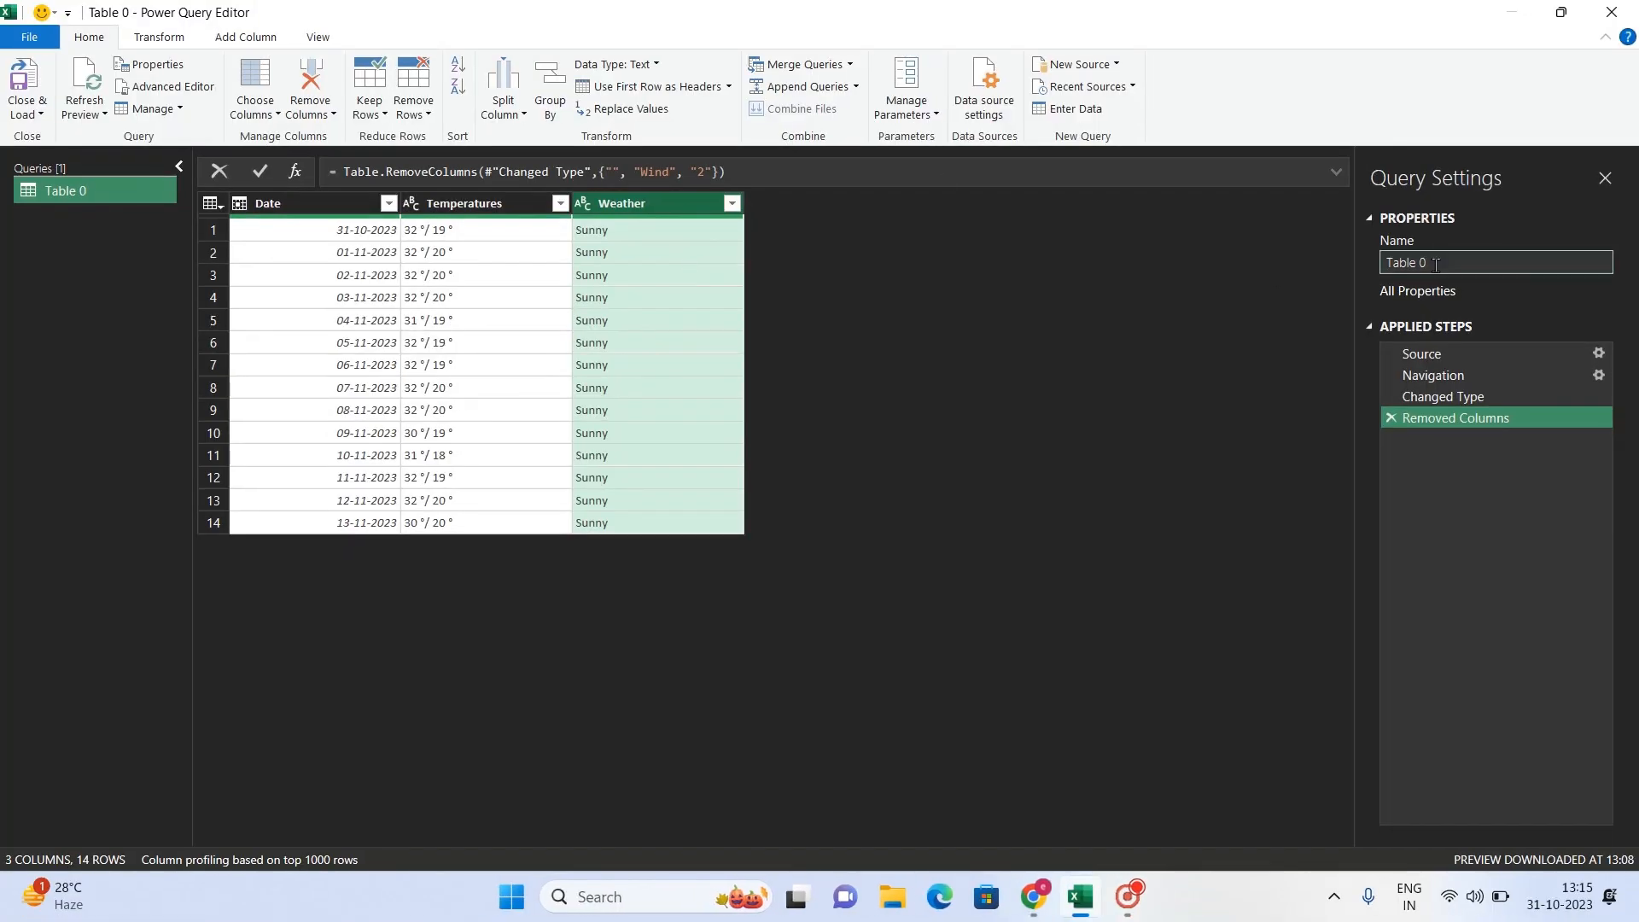
Step: Rename the query as "weather update"
{"action": "left_click_drag", "start_coordinate": [1433, 265], "coordinate": [1374, 283]}
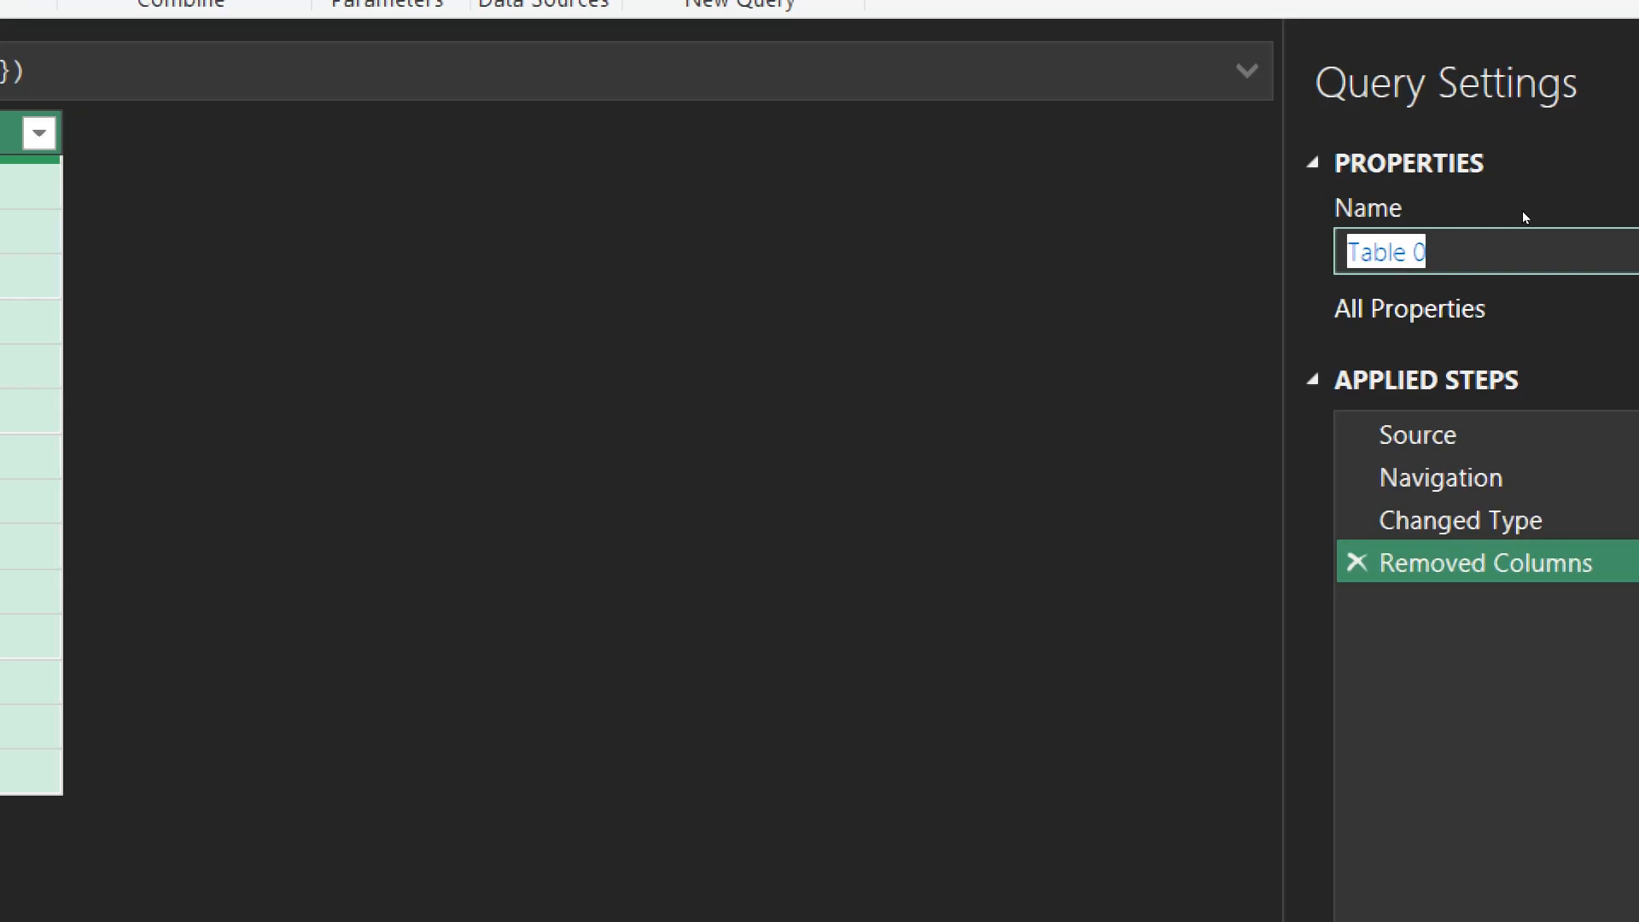
{"action": "type", "text": "weather update"}
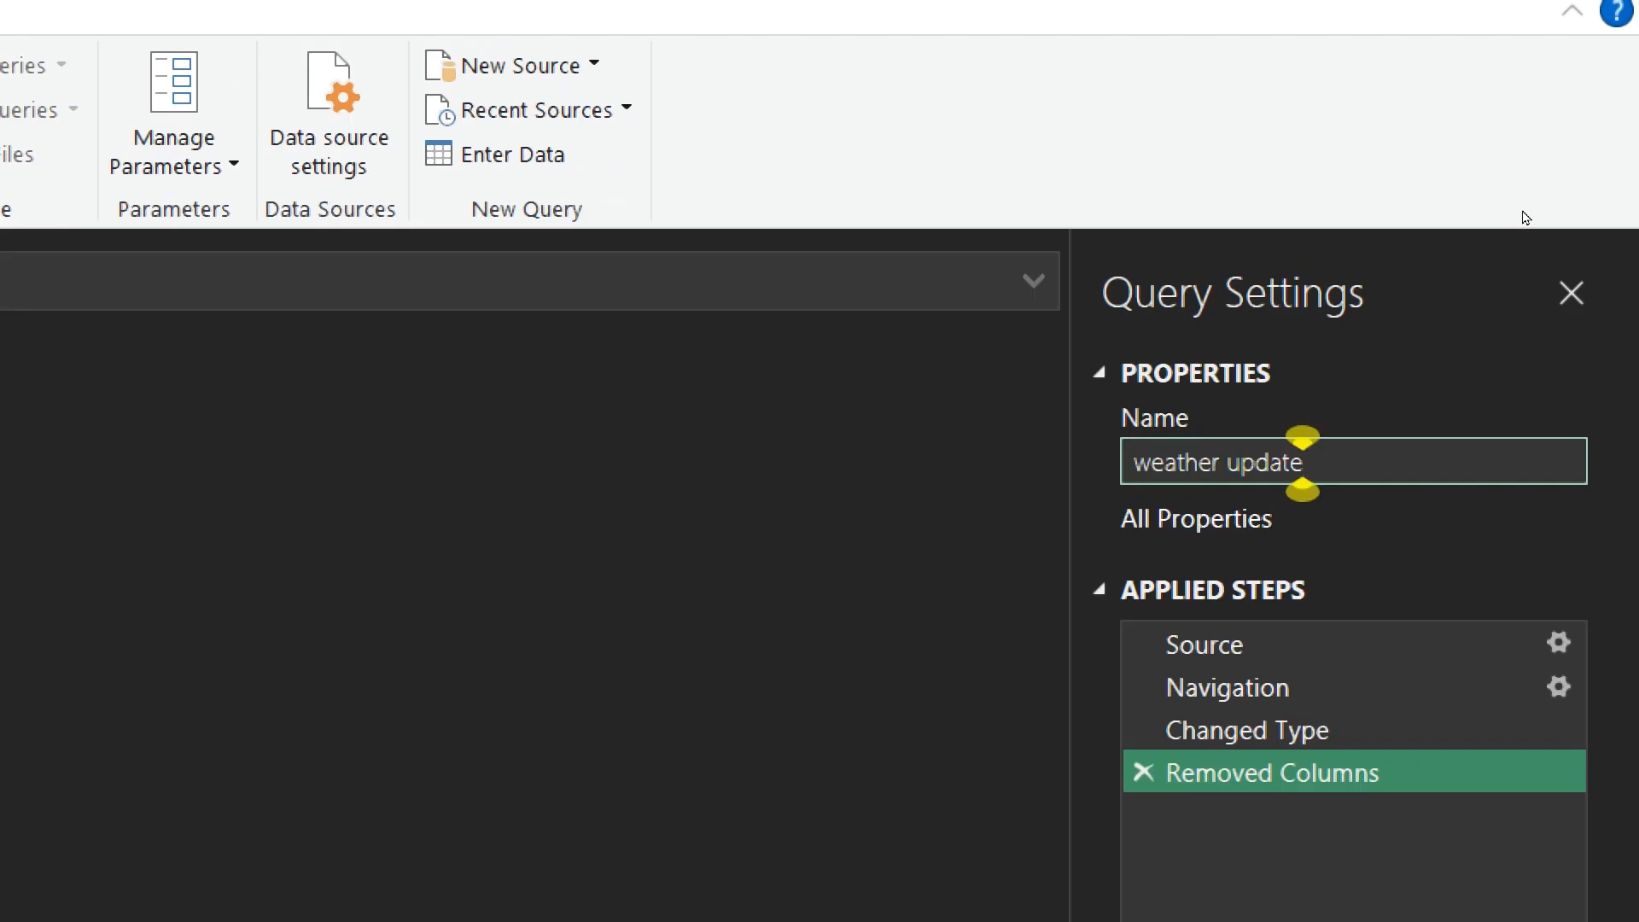
Step: Confirm the query name and load the query as a table into the existing worksheet at cell A1
{"action": "key", "text": "Return"}
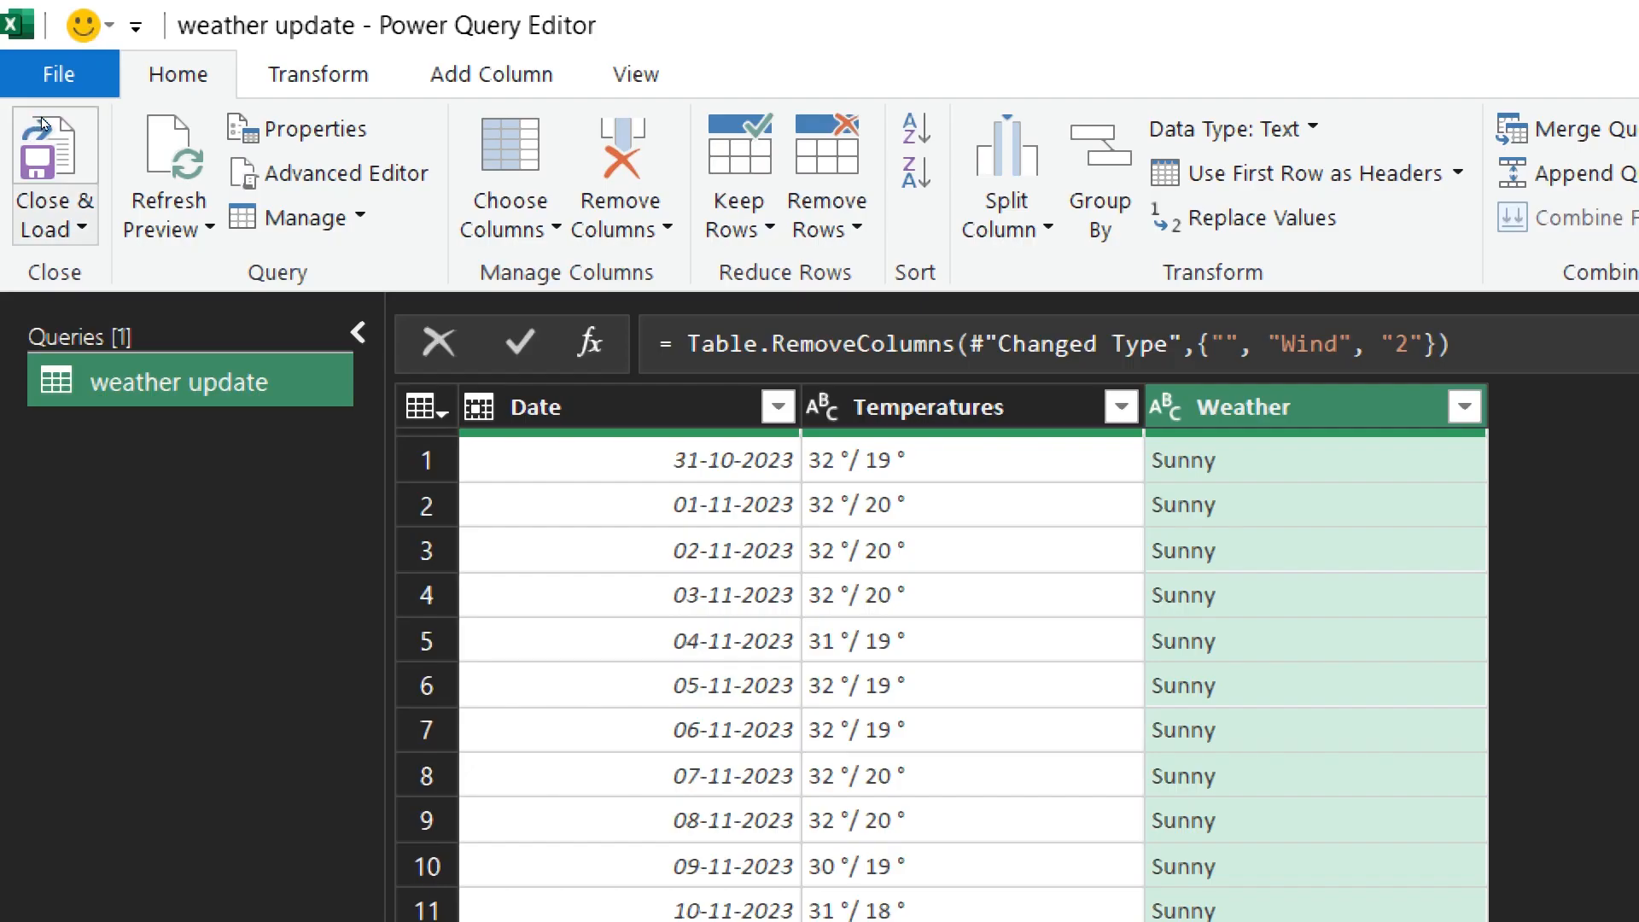
{"action": "left_click", "coordinate": [50, 215]}
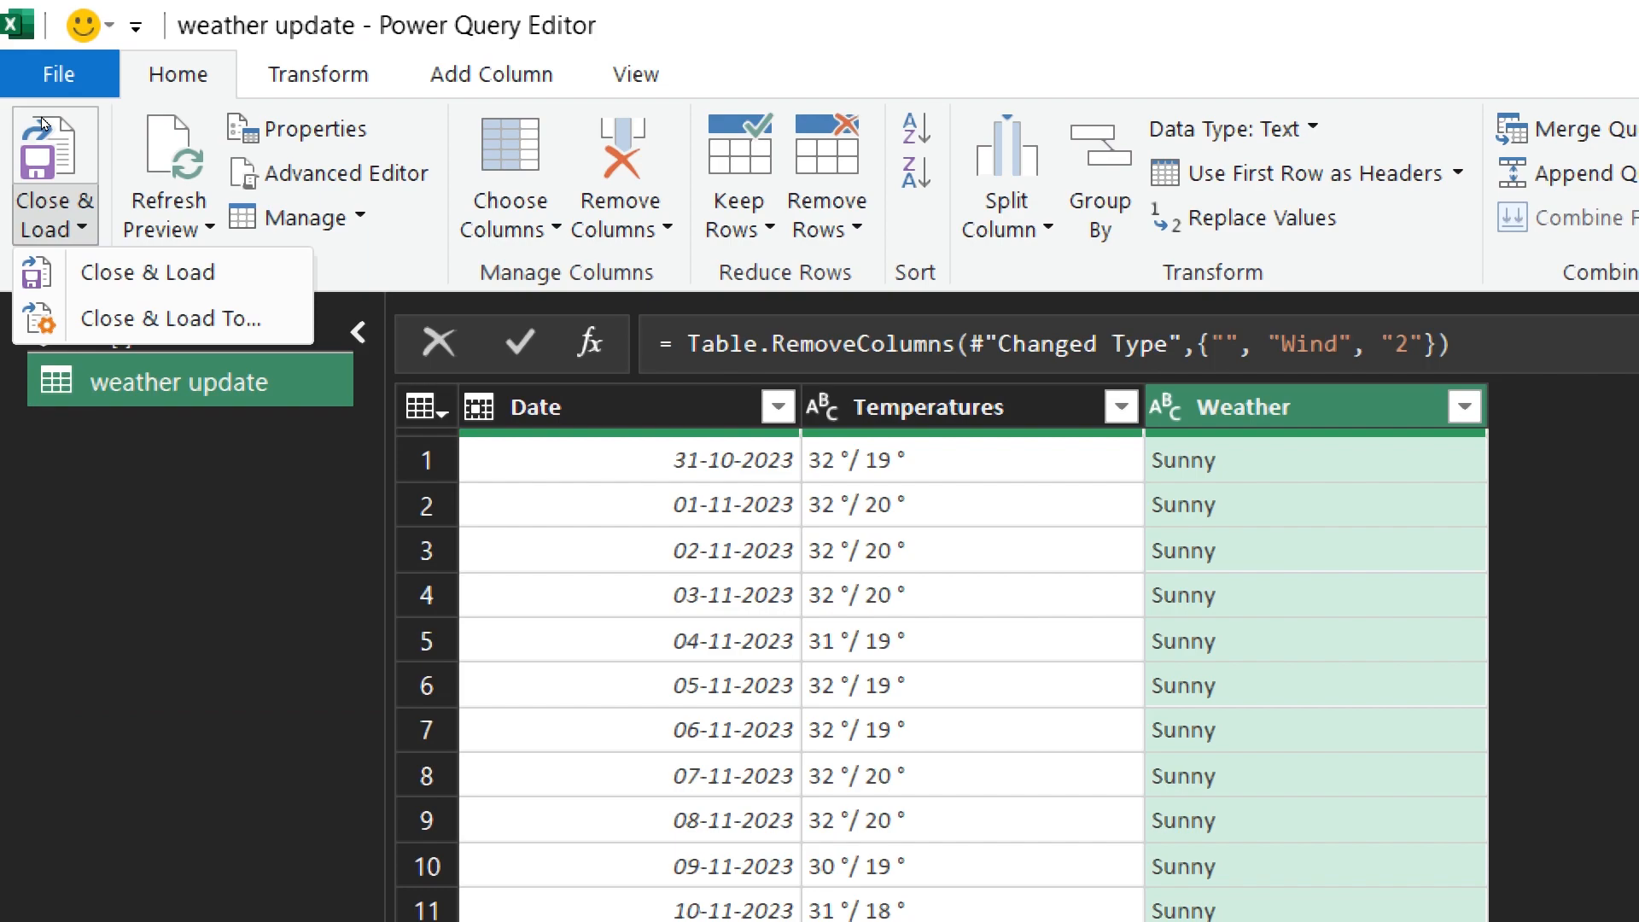
{"action": "left_click", "coordinate": [49, 162]}
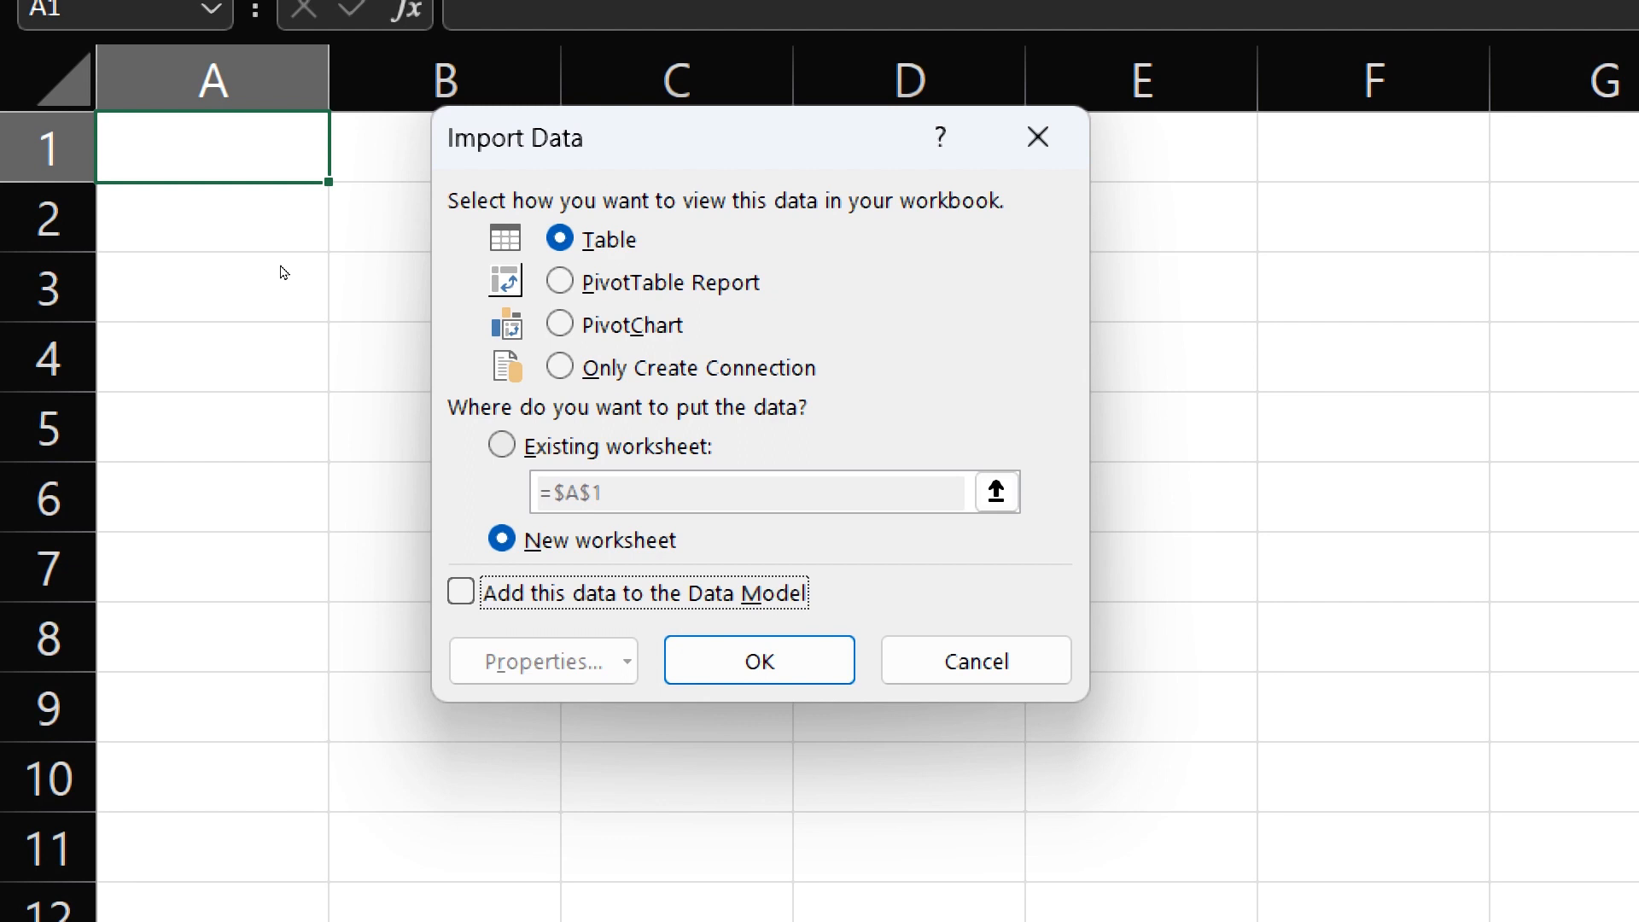
{"action": "key", "text": "alt+e"}
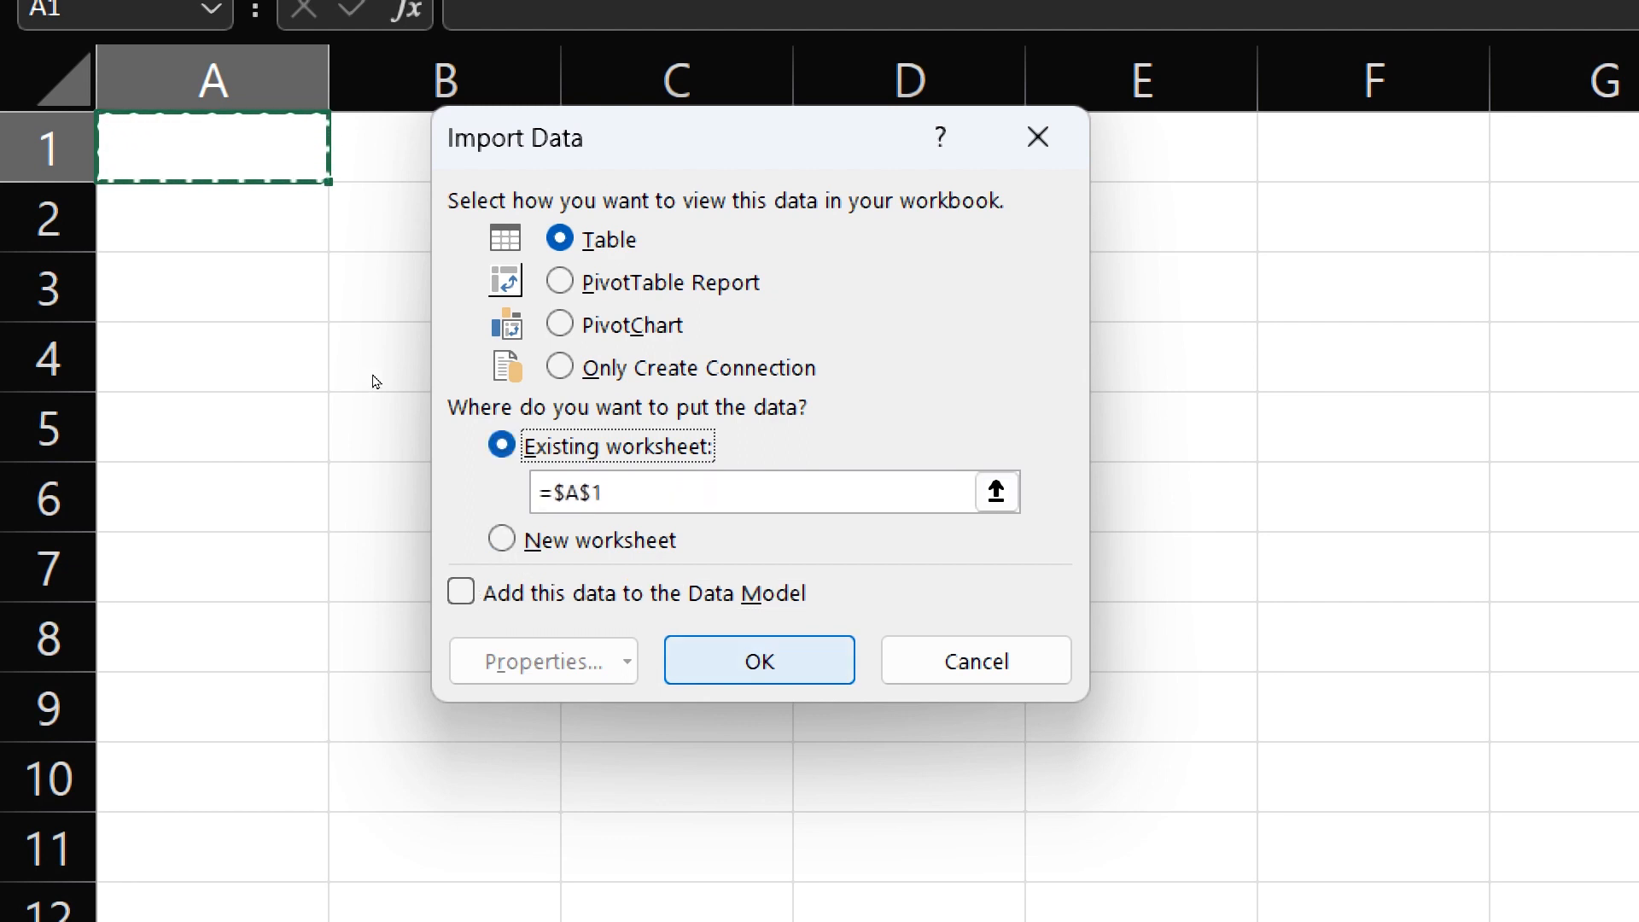
{"action": "key", "text": "Return"}
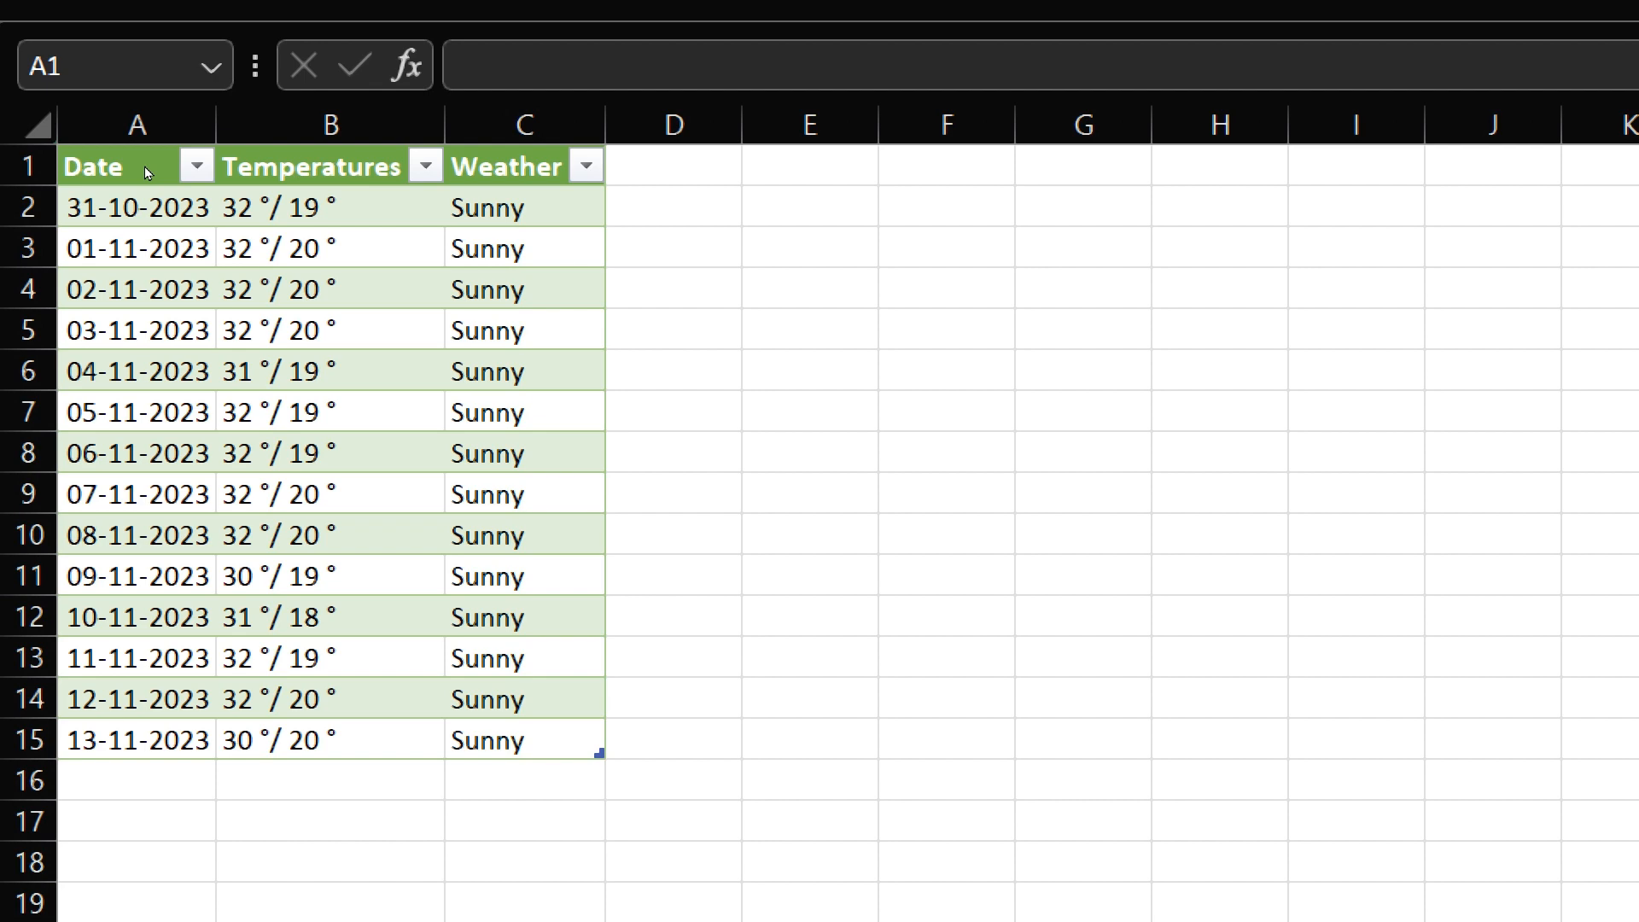
Step: Refresh the loaded weather table from its web source
{"action": "left_click", "coordinate": [197, 143]}
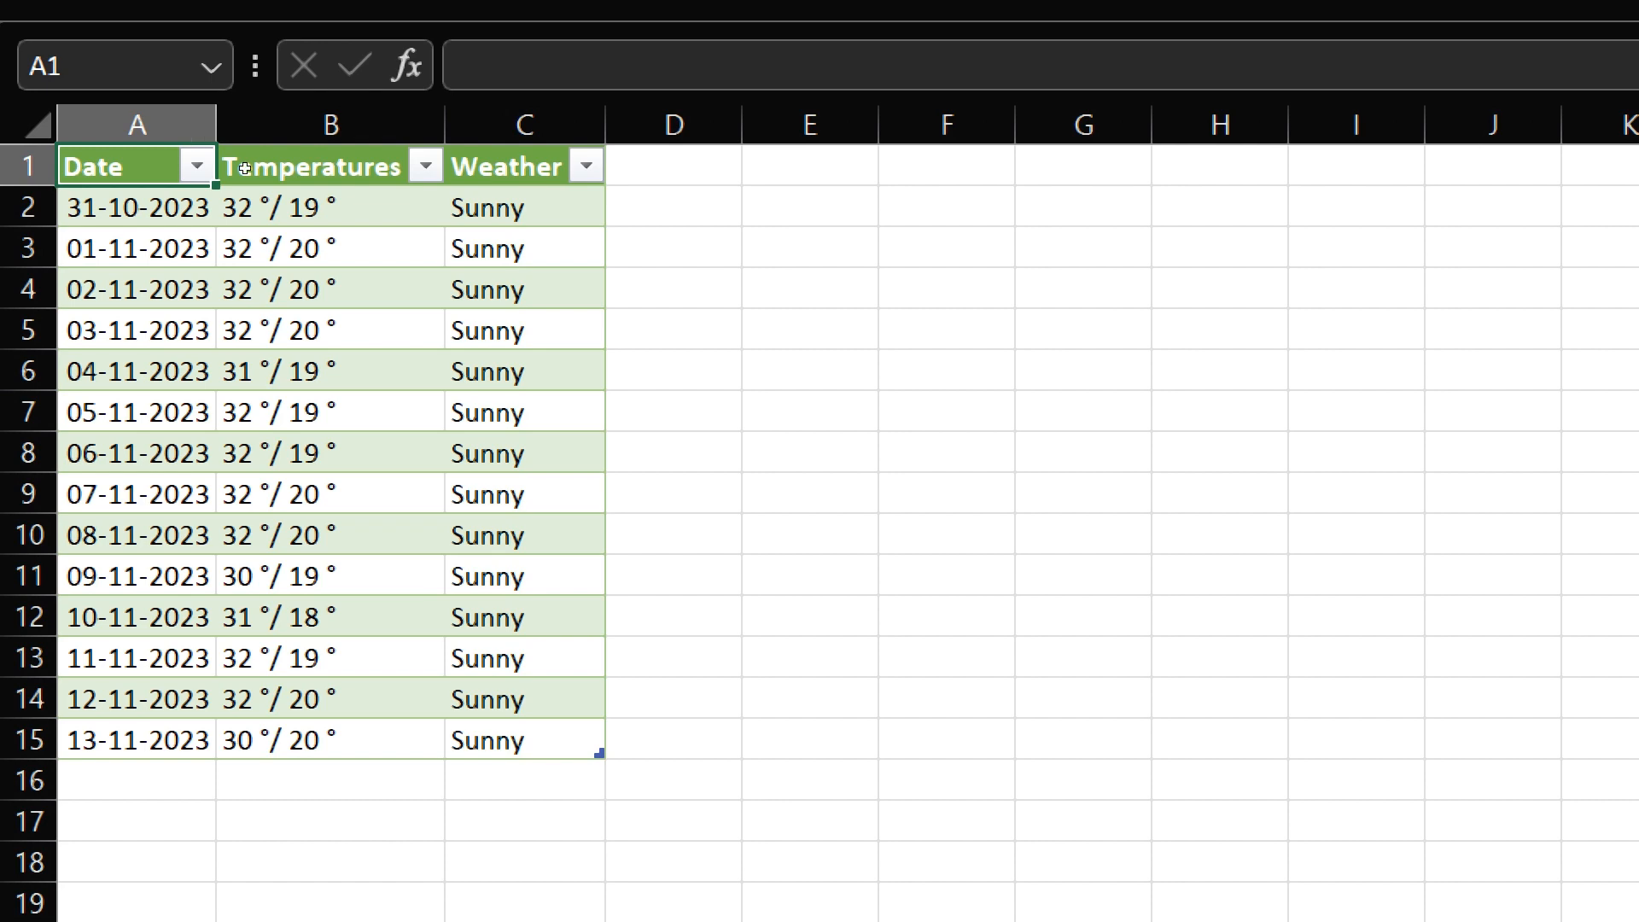
{"action": "right_click", "coordinate": [523, 287]}
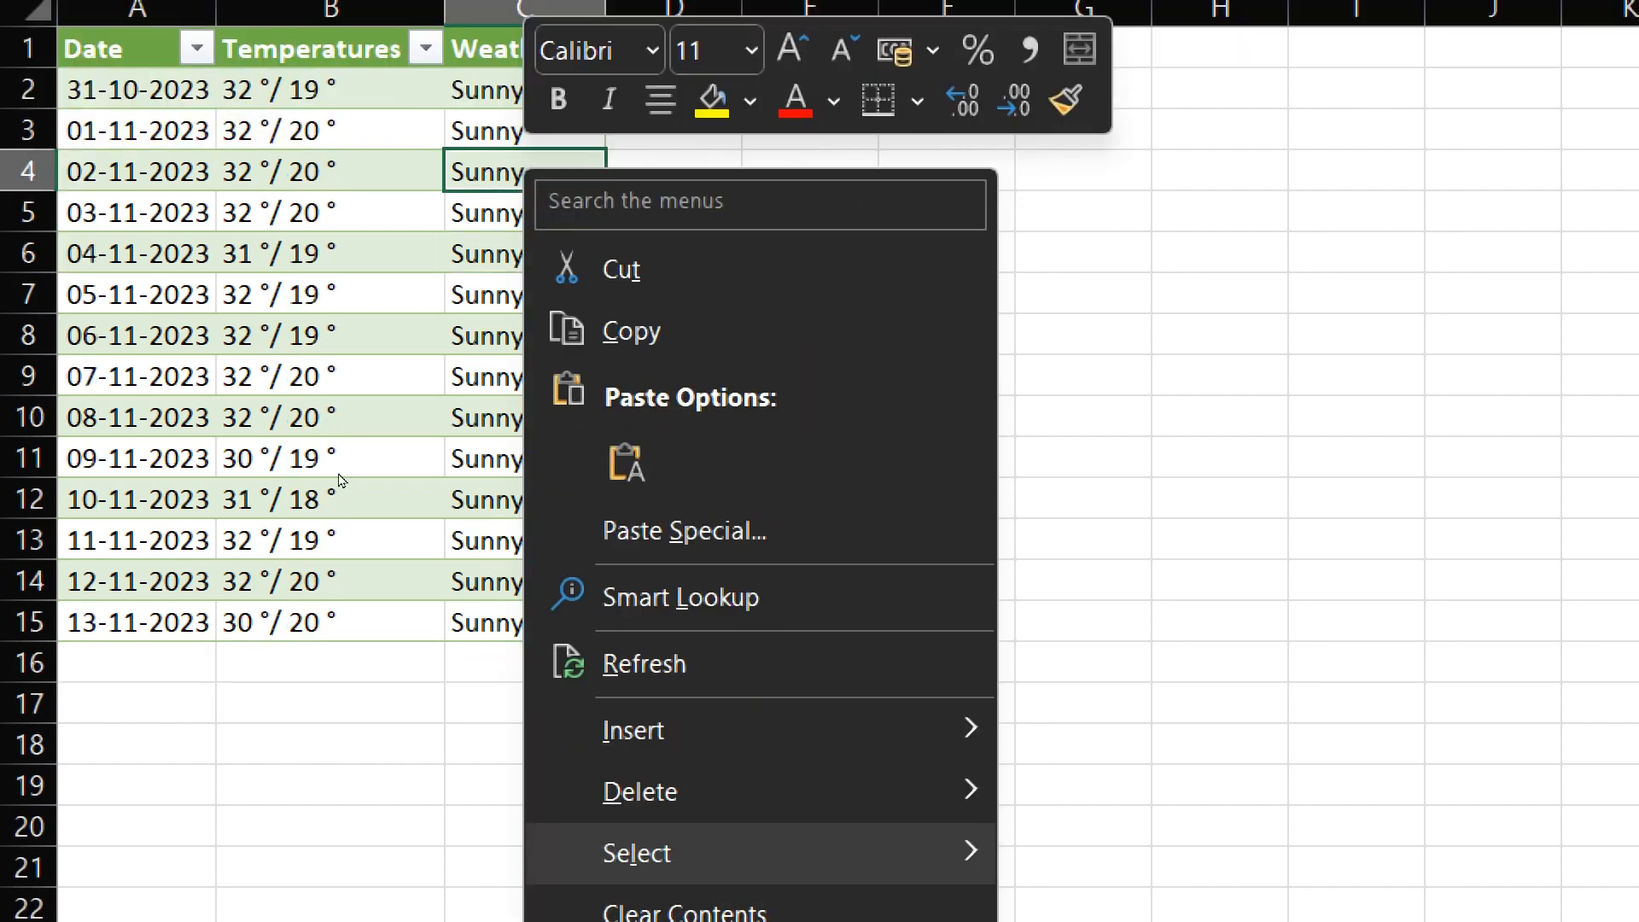
{"action": "left_click", "coordinate": [644, 781]}
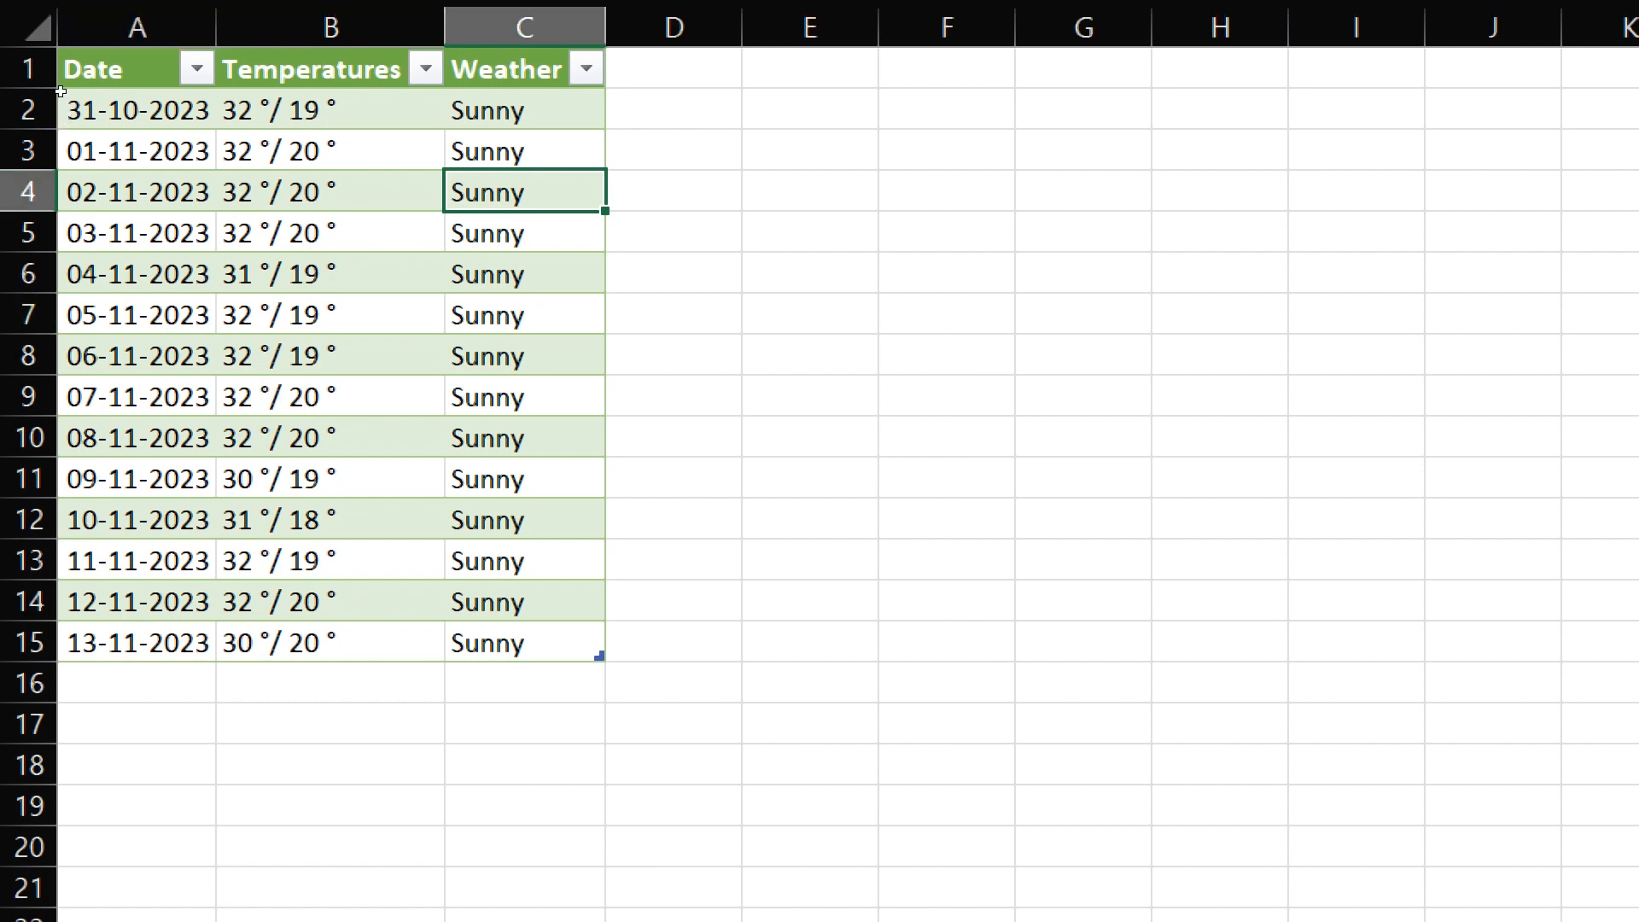
Step: Open the connection properties for the whole weather table, try the refresh-every-60-minutes option, and close them with that option off
{"action": "left_click_drag", "start_coordinate": [64, 93], "coordinate": [333, 241]}
{"action": "left_click_drag", "start_coordinate": [295, 389], "coordinate": [255, 386]}
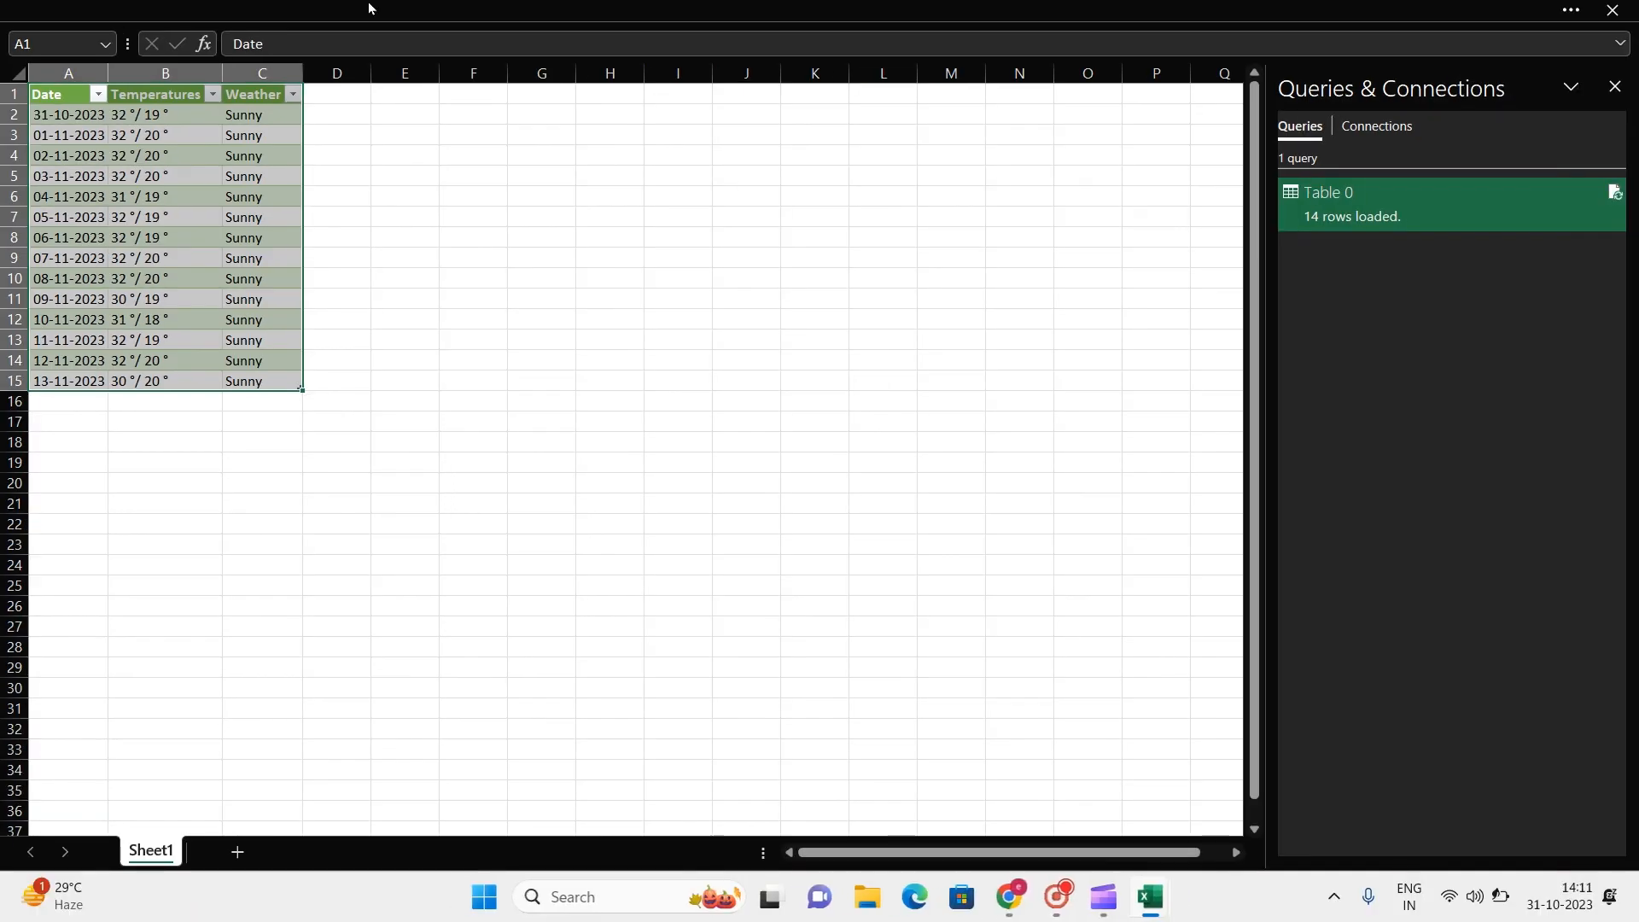
{"action": "left_click", "coordinate": [369, 8]}
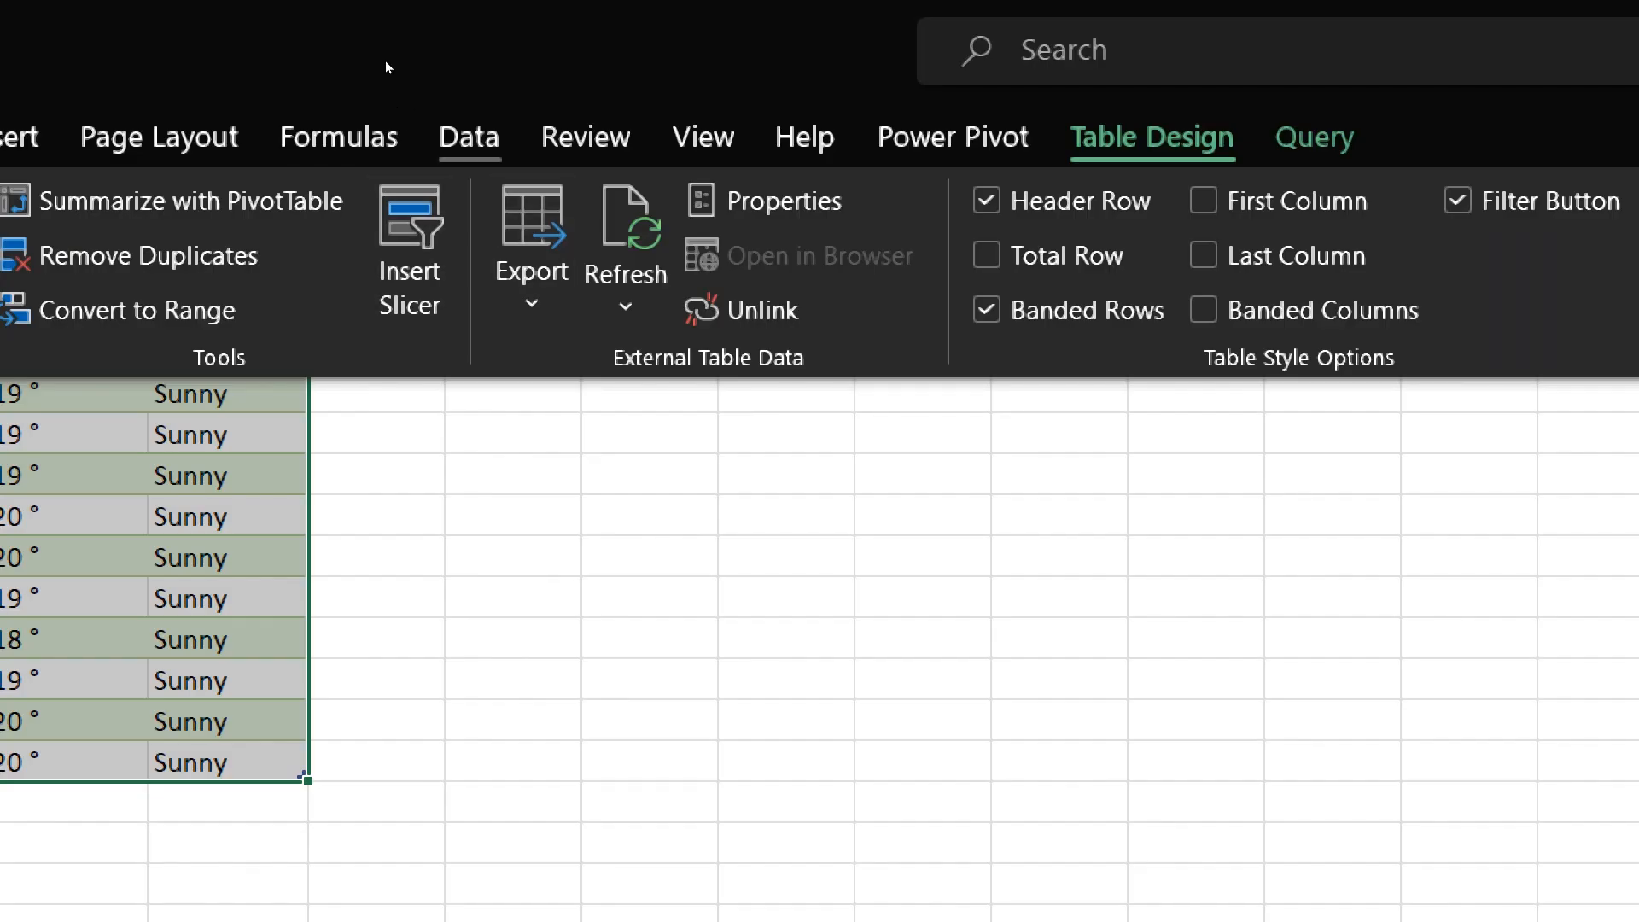
{"action": "left_click", "coordinate": [469, 137]}
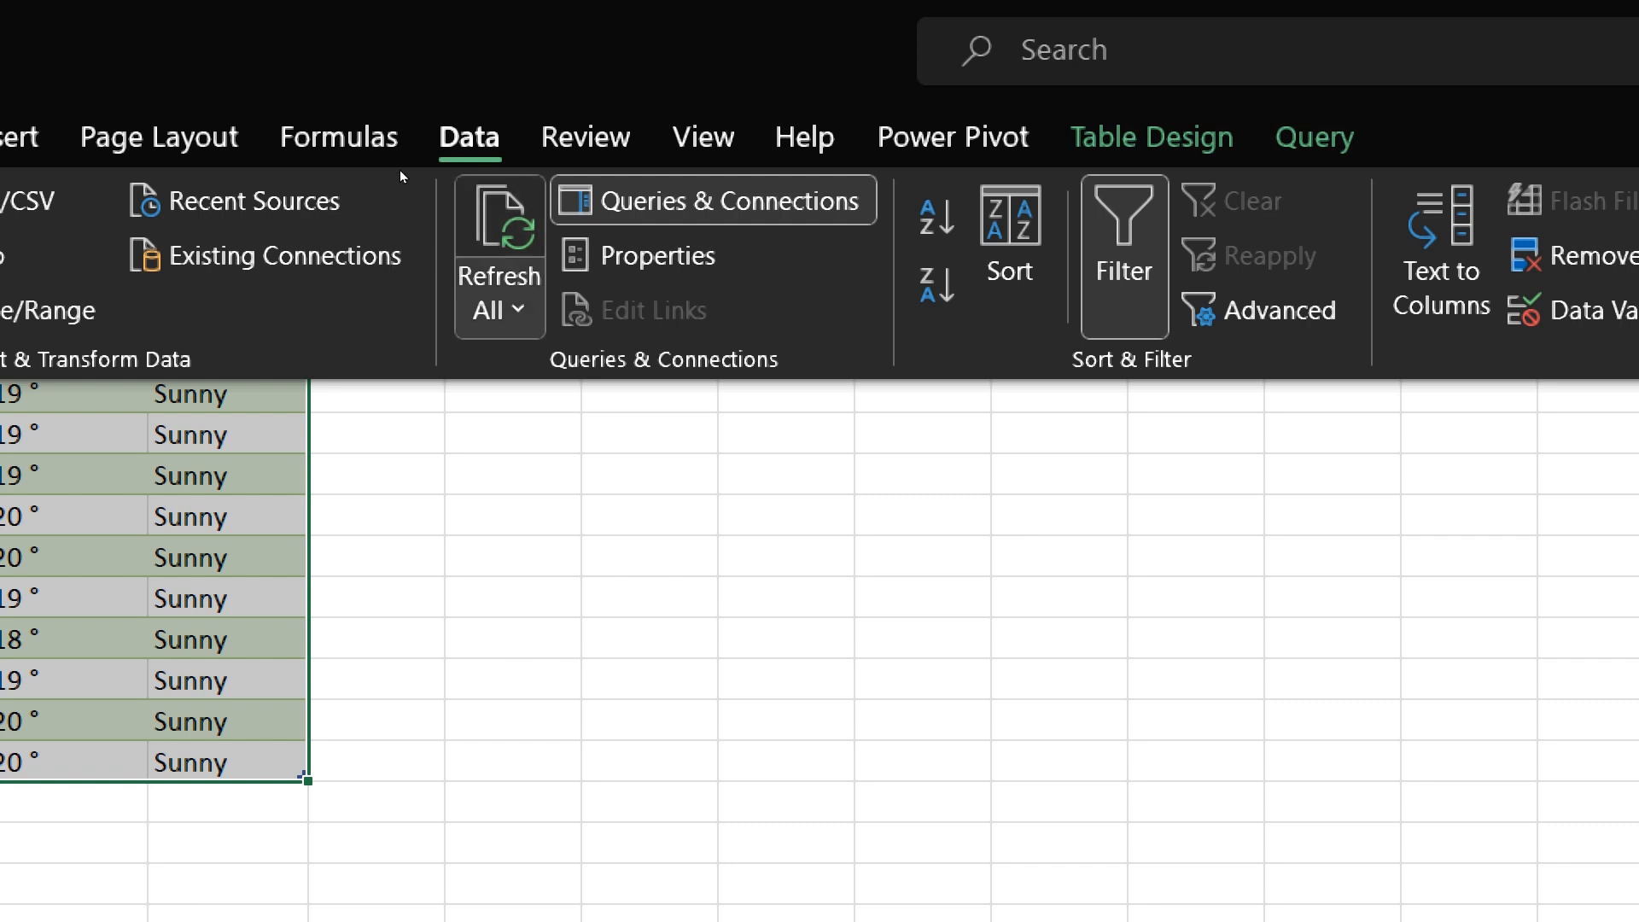
{"action": "left_click", "coordinate": [500, 309]}
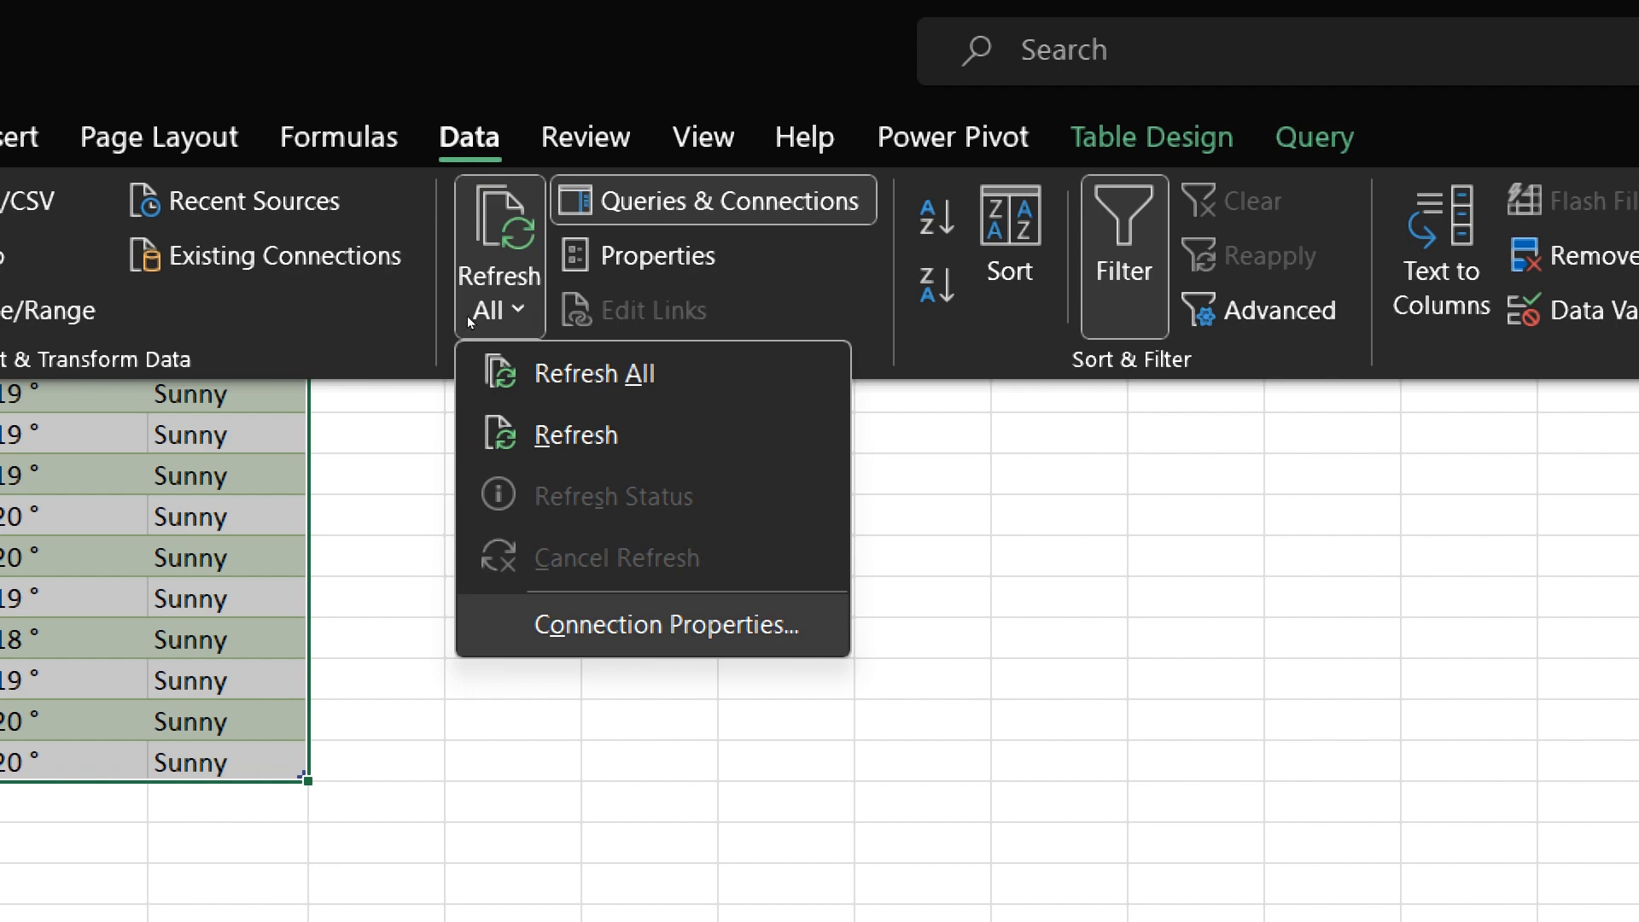
{"action": "key", "text": "Return"}
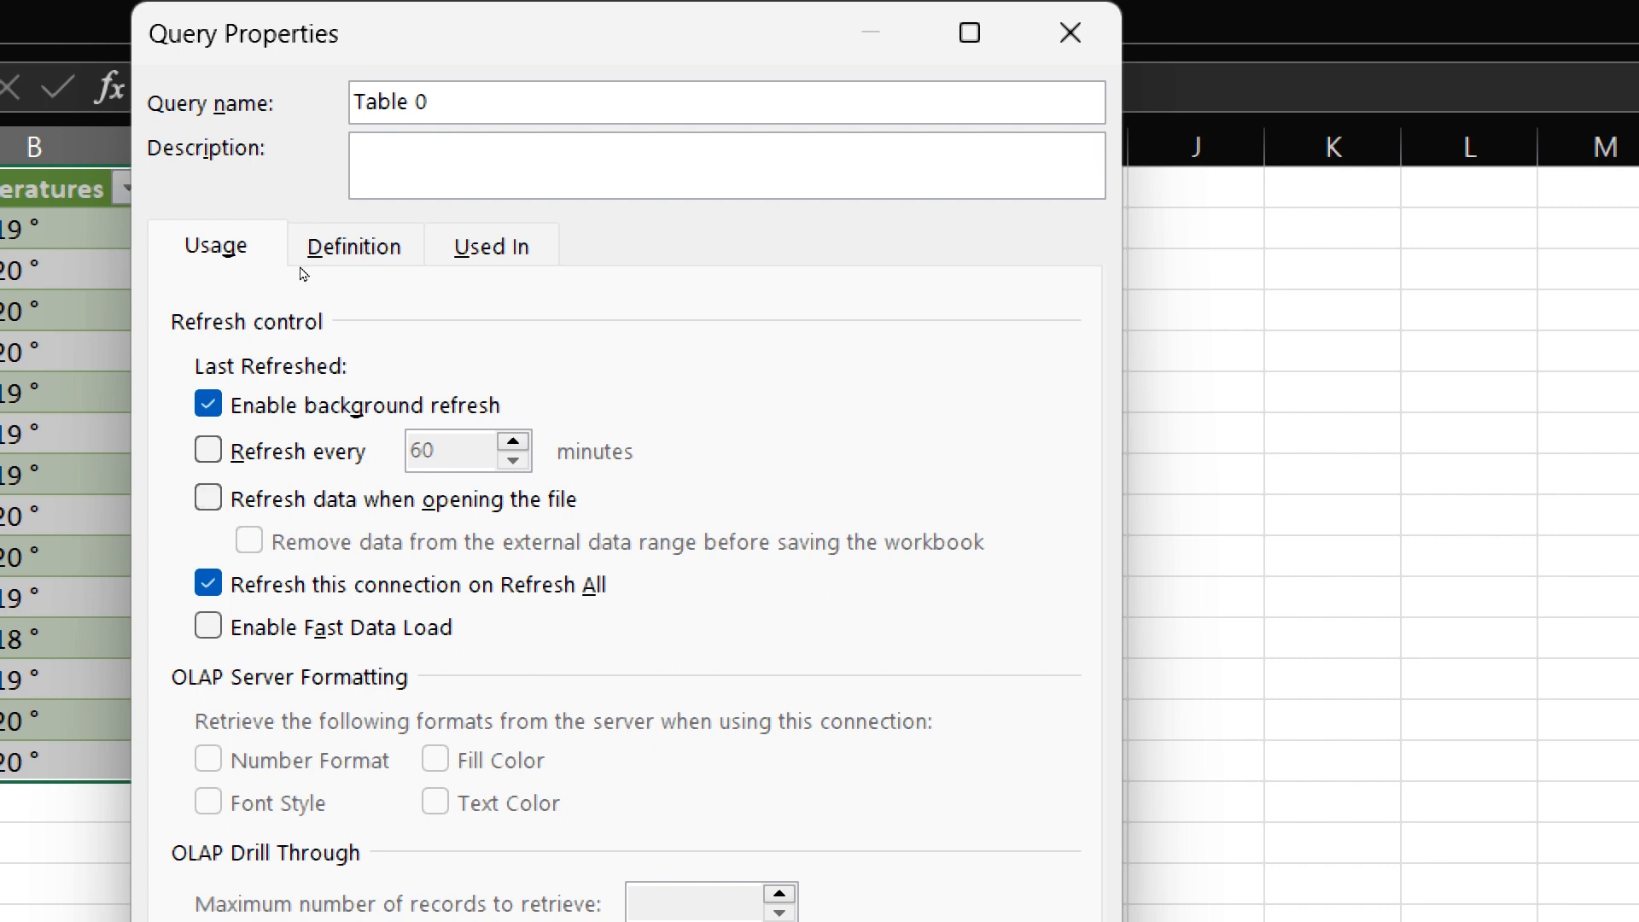
{"action": "key", "text": "alt+r"}
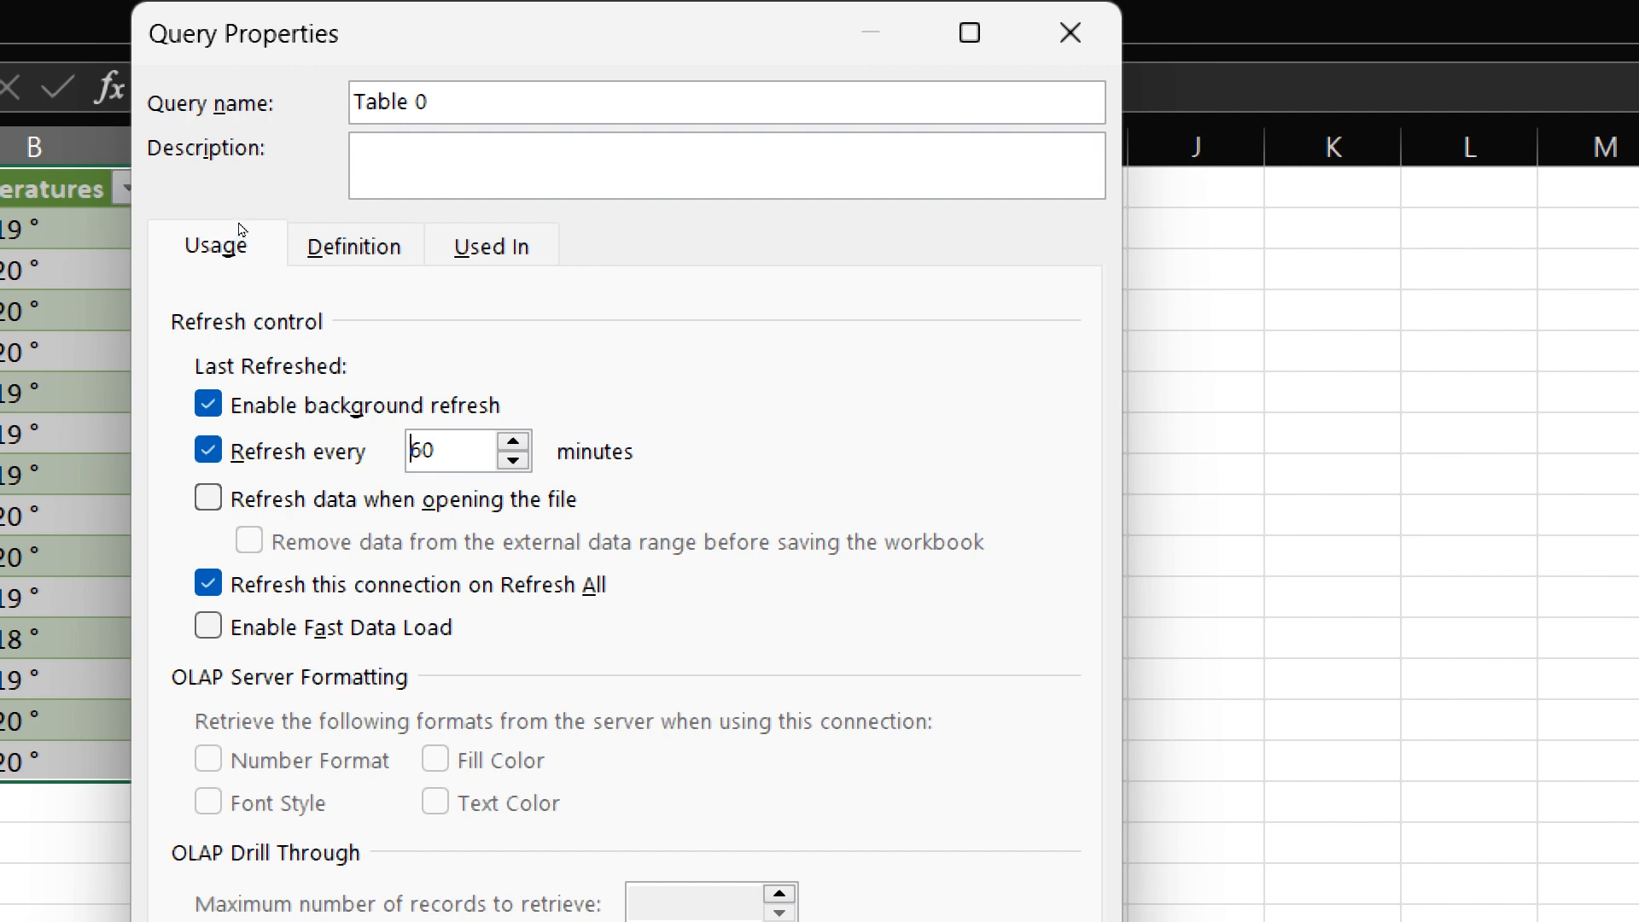
{"action": "key", "text": "alt+r"}
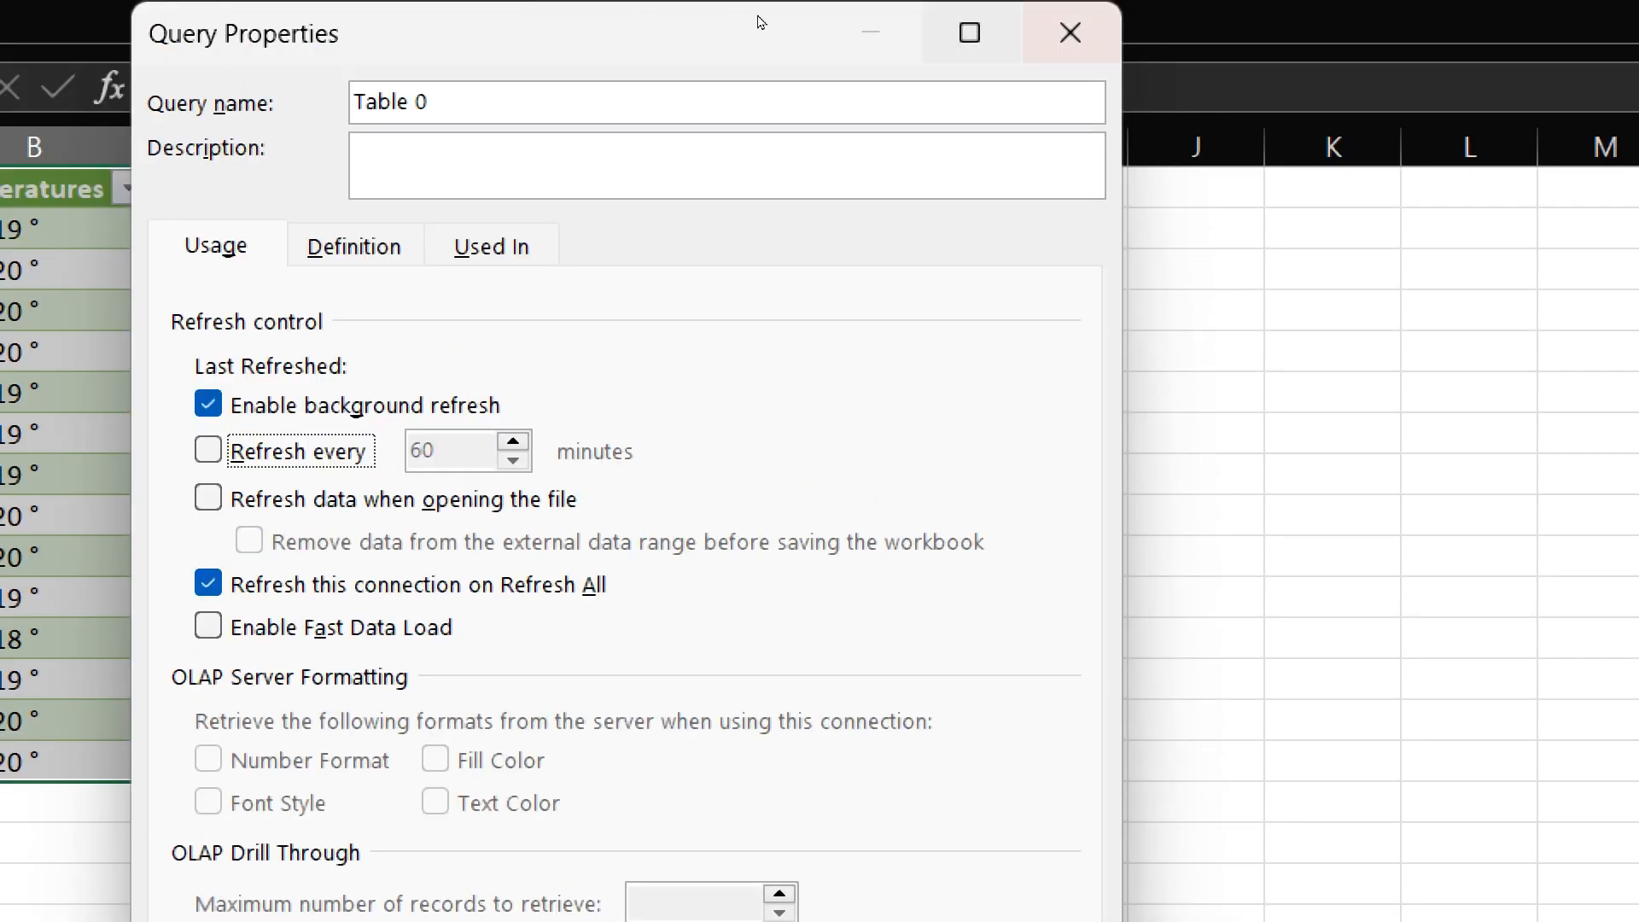
{"action": "left_click", "coordinate": [1070, 33]}
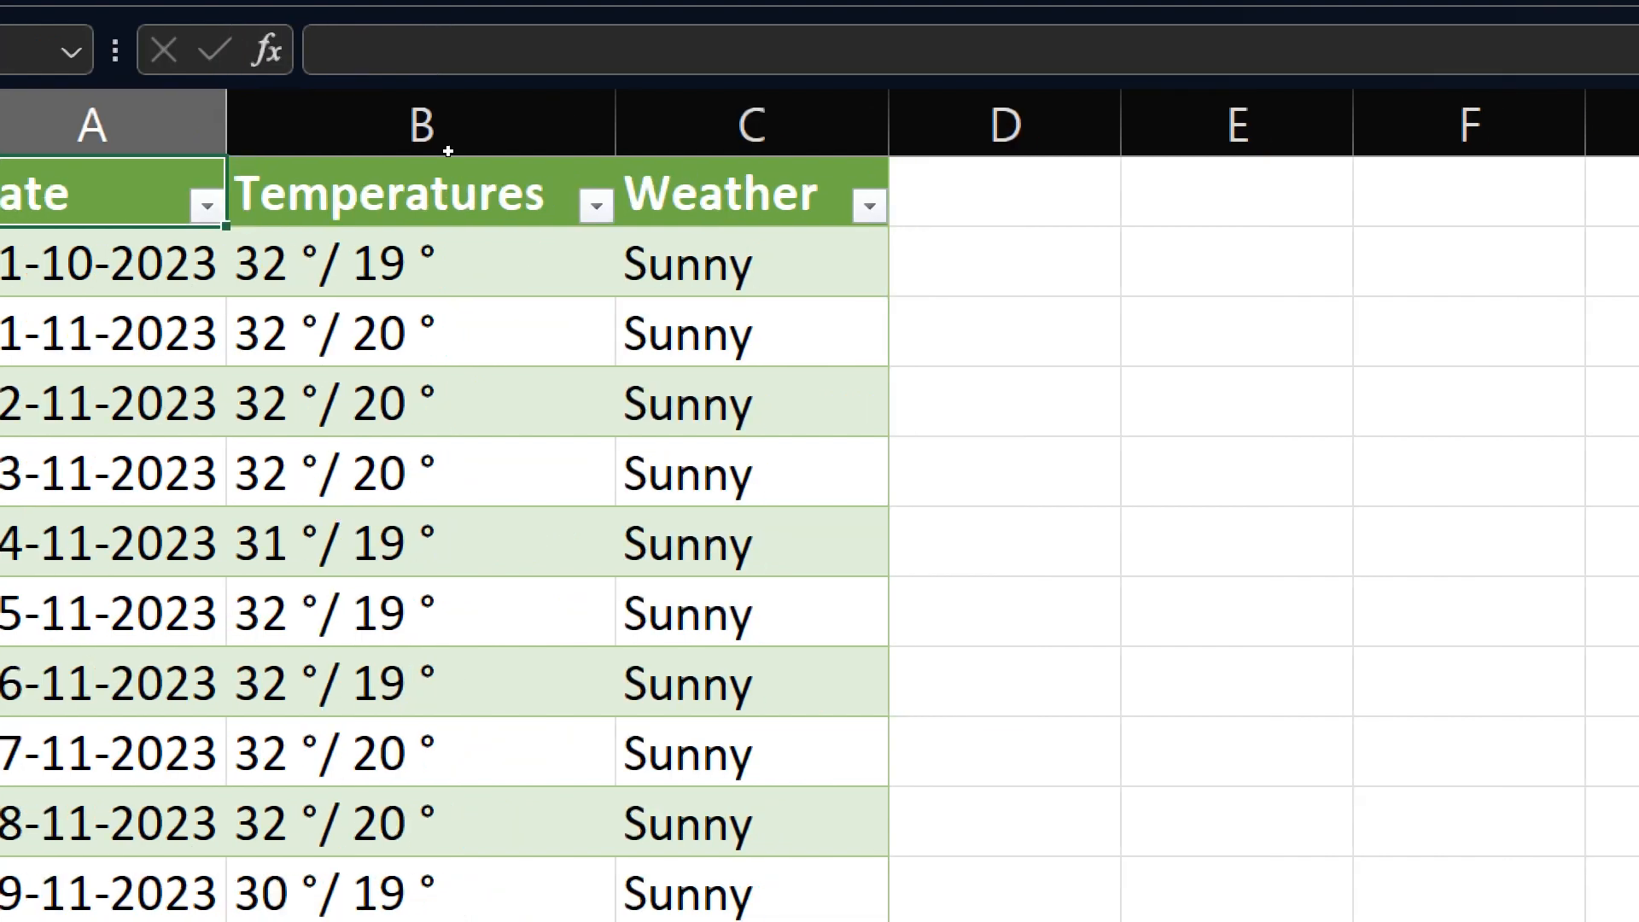
{"action": "scroll", "coordinate": [489, 372], "scroll_direction": "down", "scroll_amount": 3}
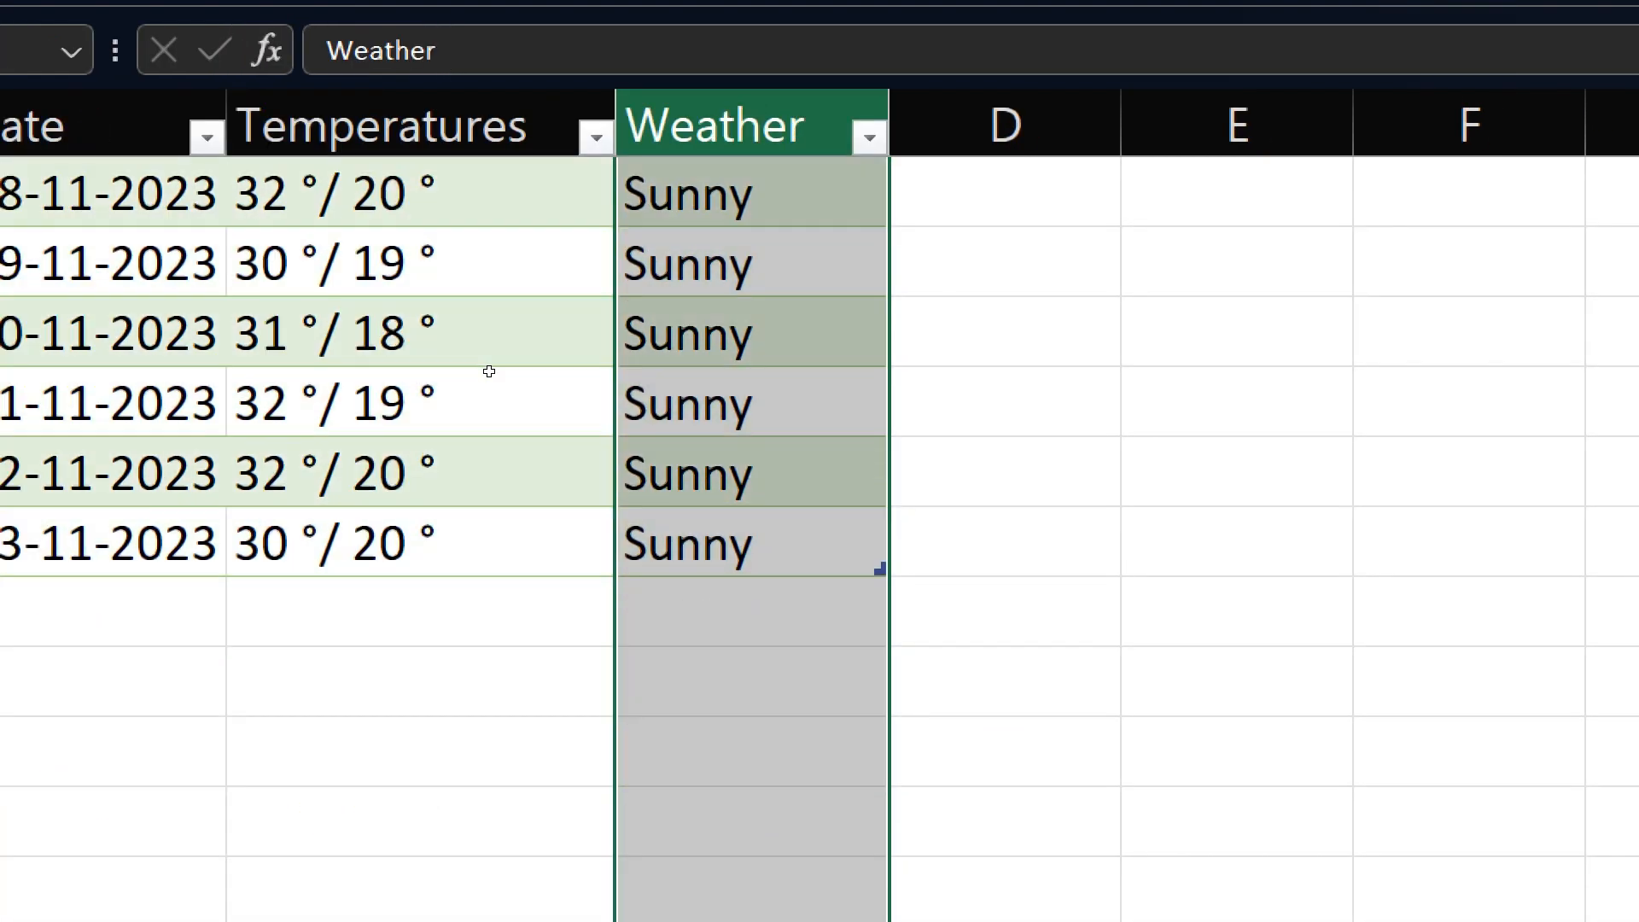
{"action": "scroll", "coordinate": [489, 372], "scroll_direction": "up", "scroll_amount": 3}
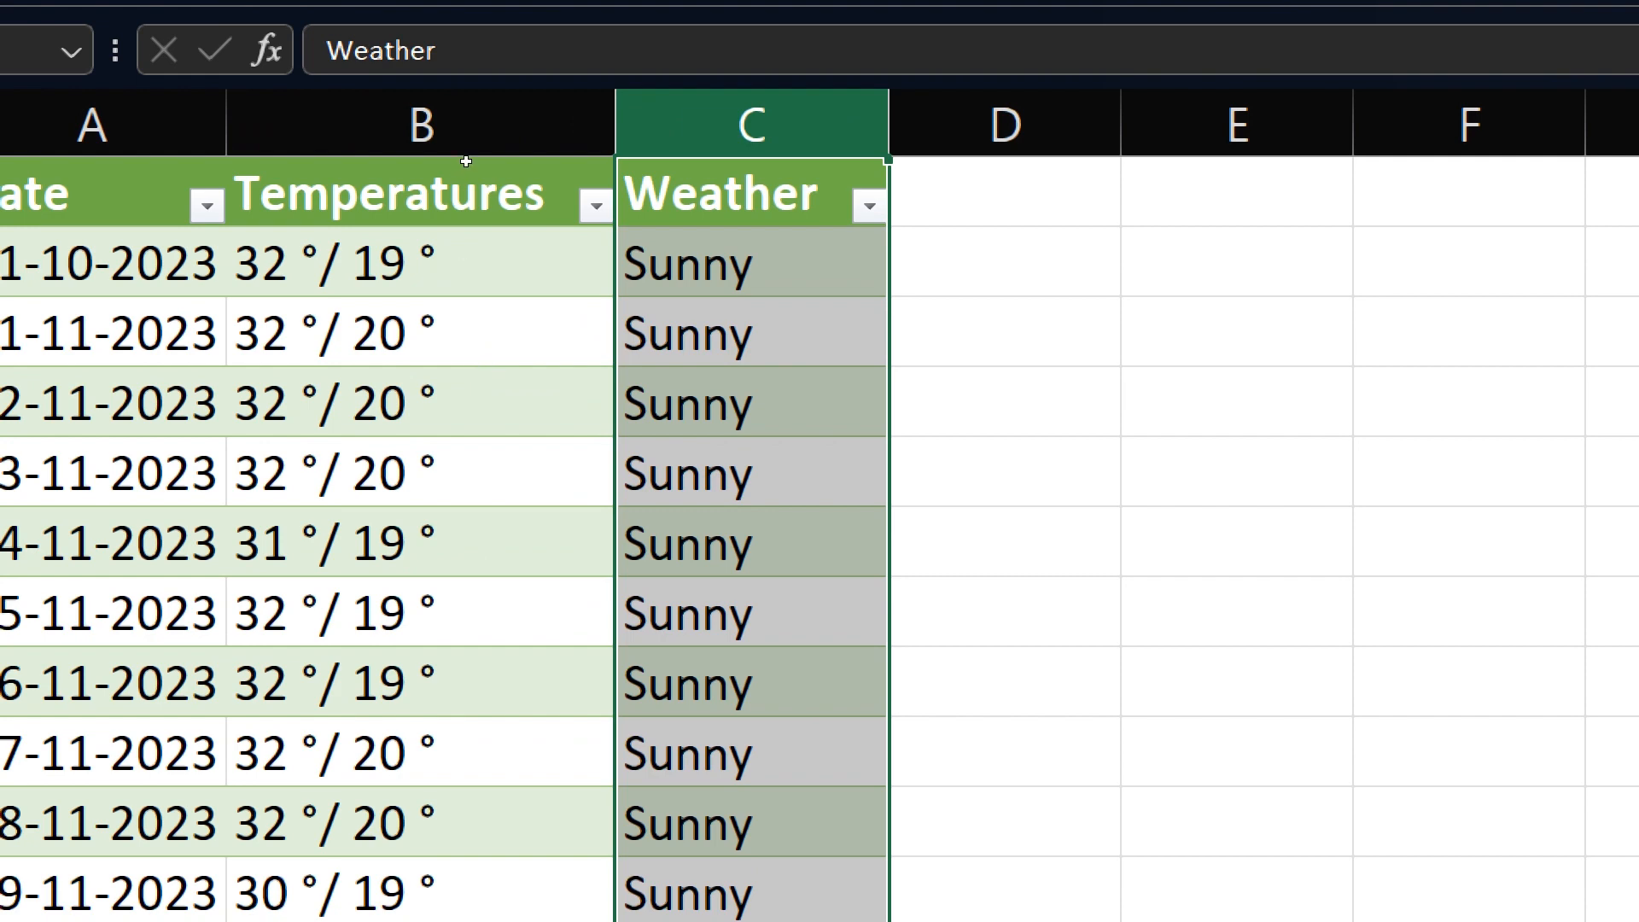
{"action": "key", "text": "Down"}
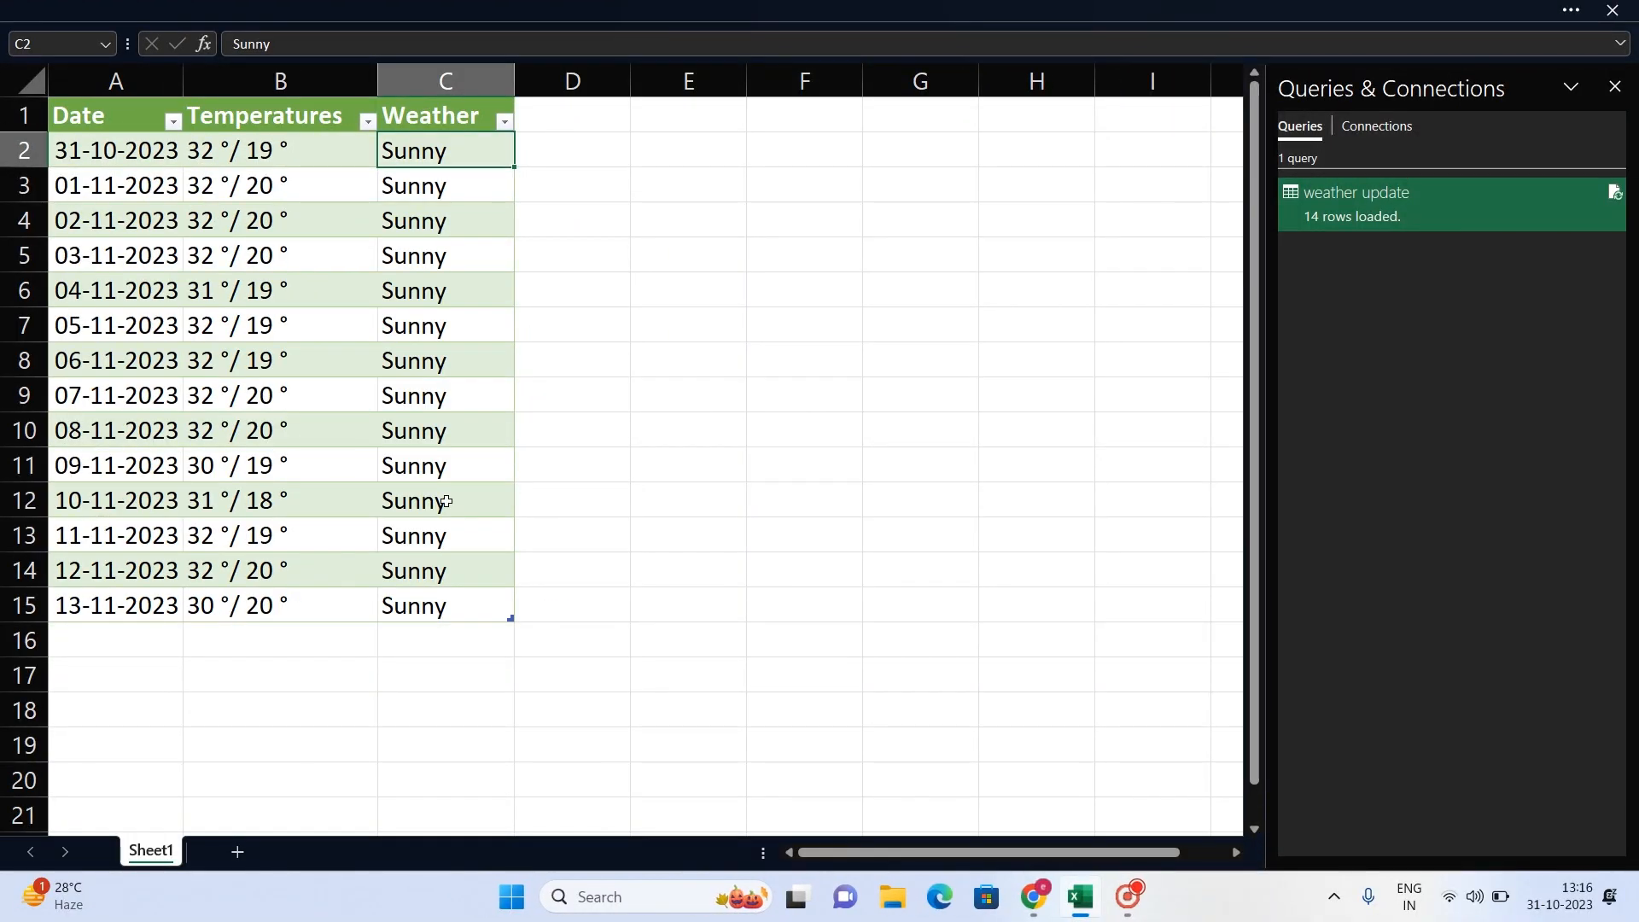
Step: Search the Windows emoji picker for "sun" and insert the sun emoji into cell E3
{"action": "left_click", "coordinate": [1234, 330]}
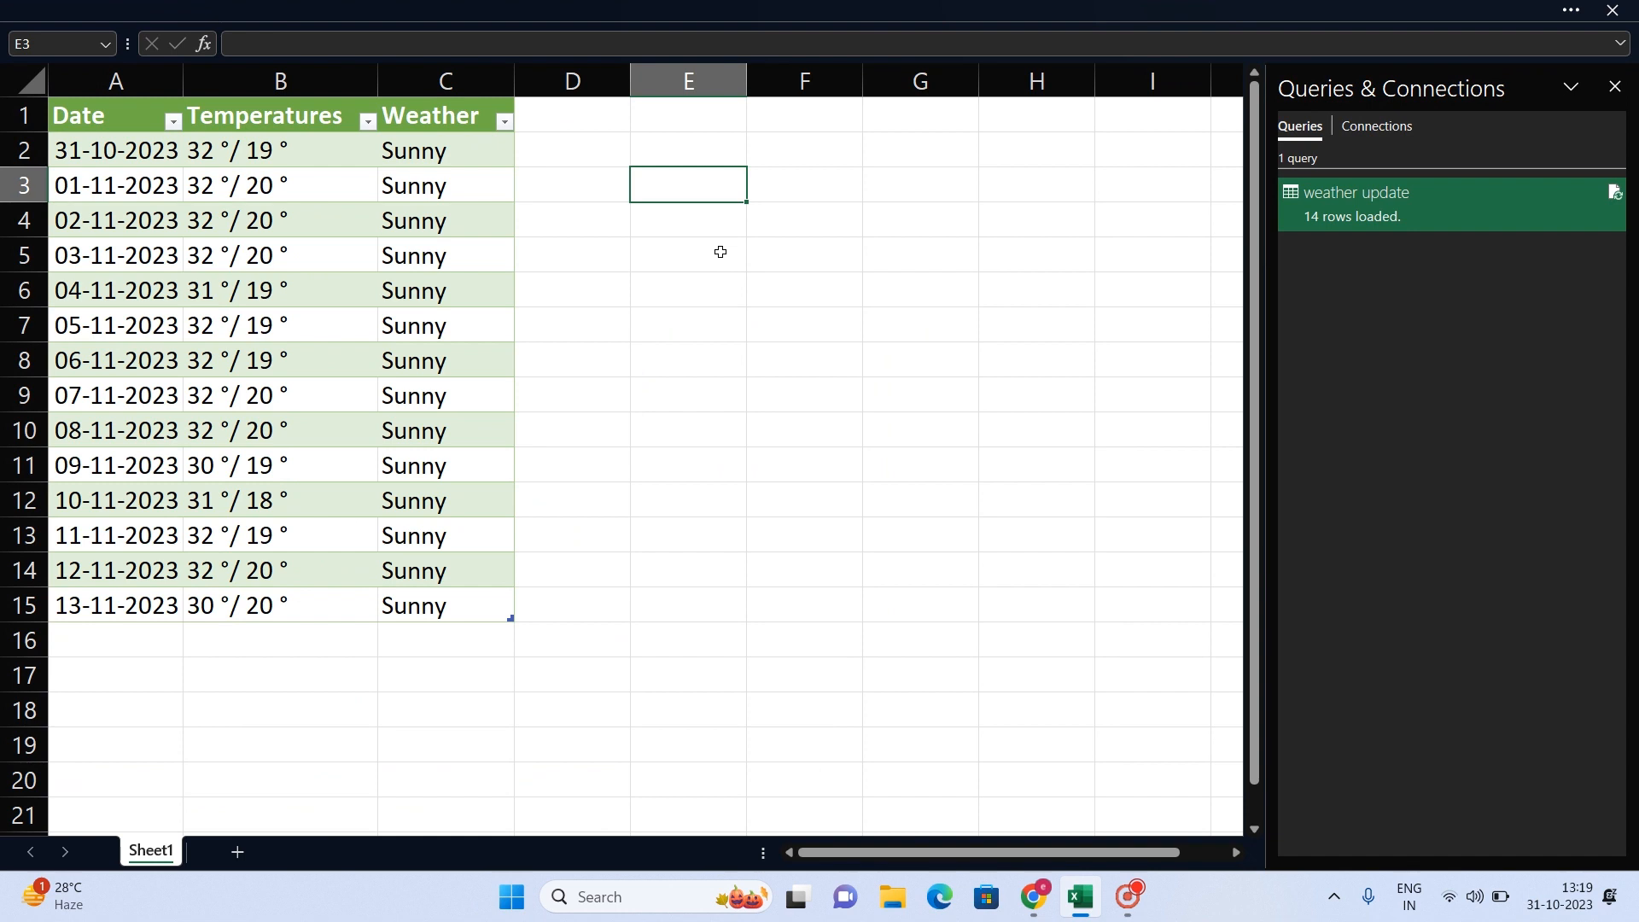
{"action": "key", "text": "super+period"}
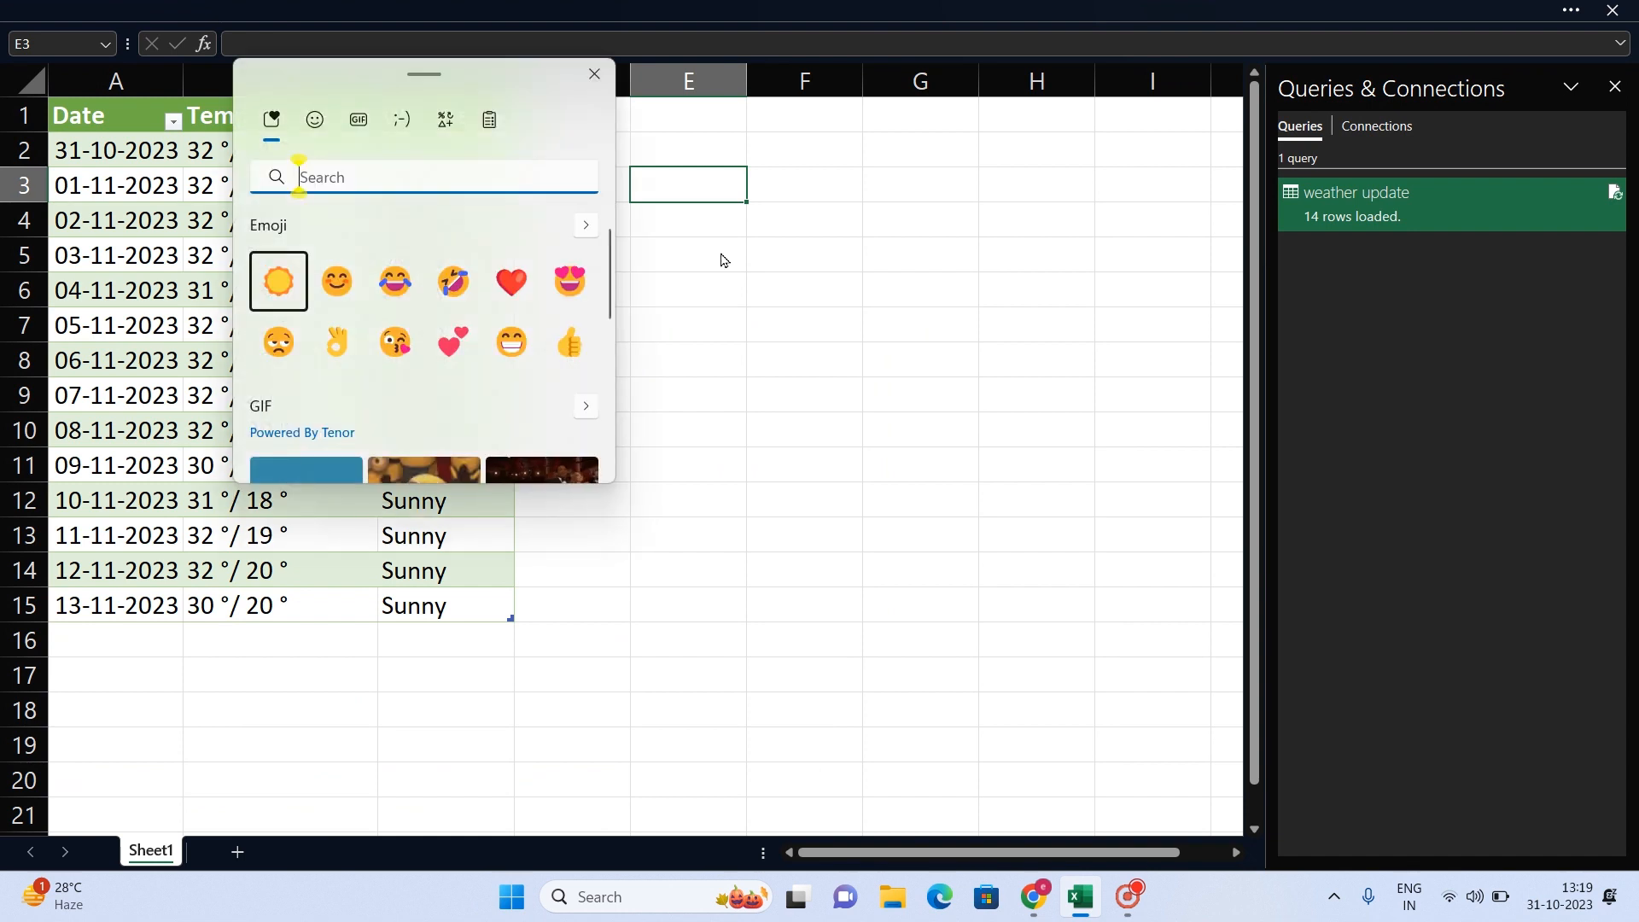
{"action": "left_click_drag", "start_coordinate": [380, 93], "coordinate": [600, 313]}
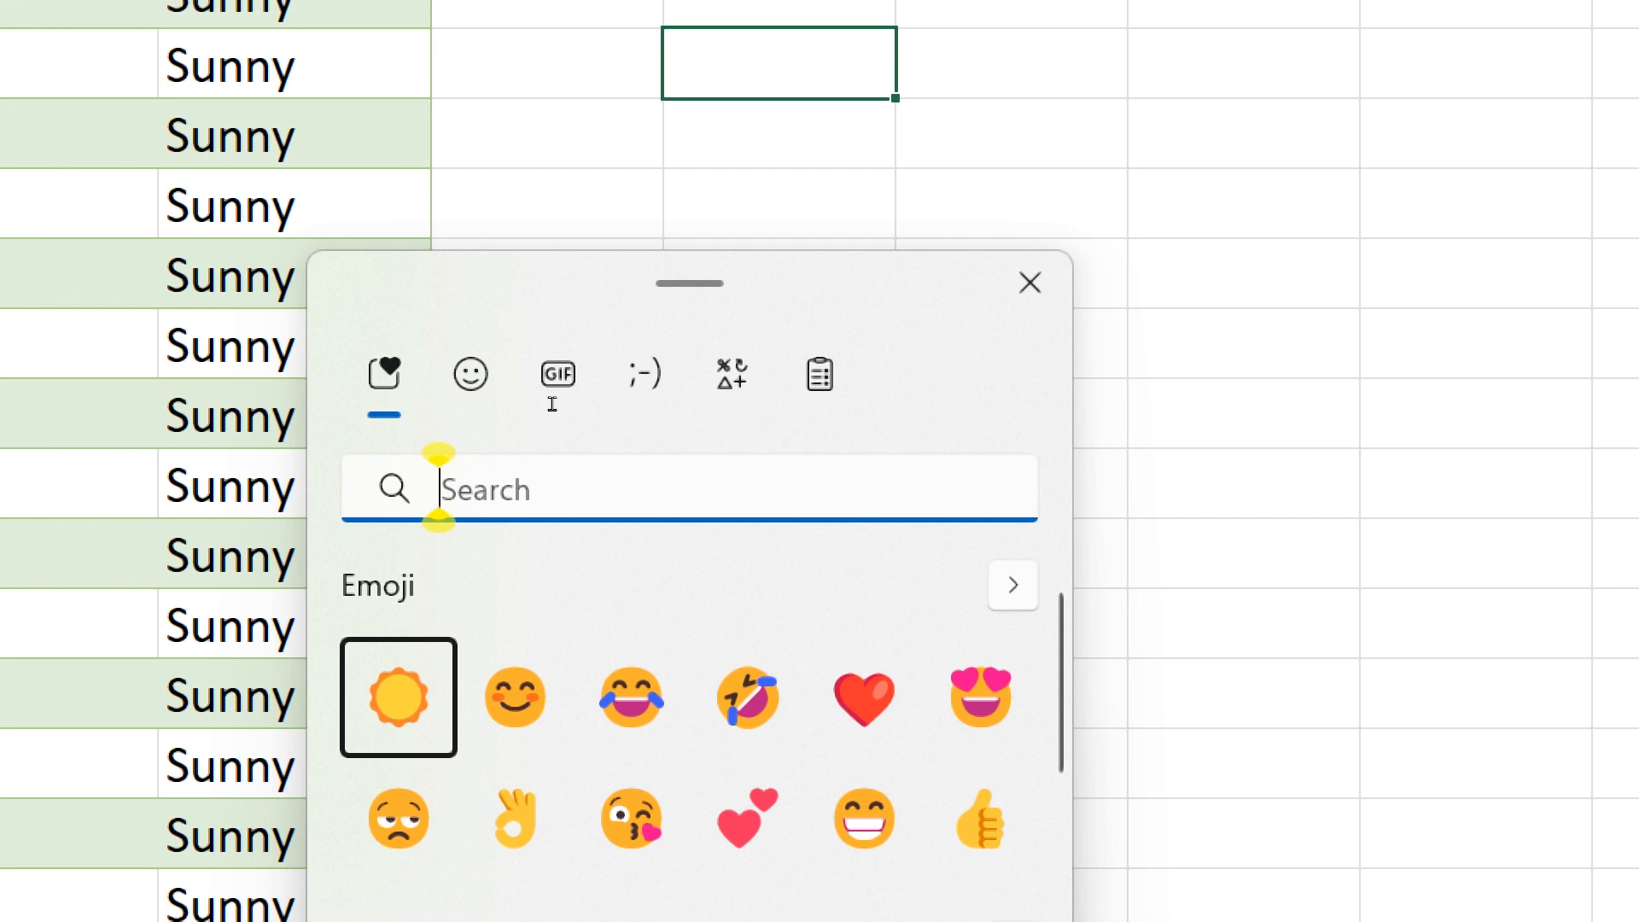
{"action": "type", "text": "sun"}
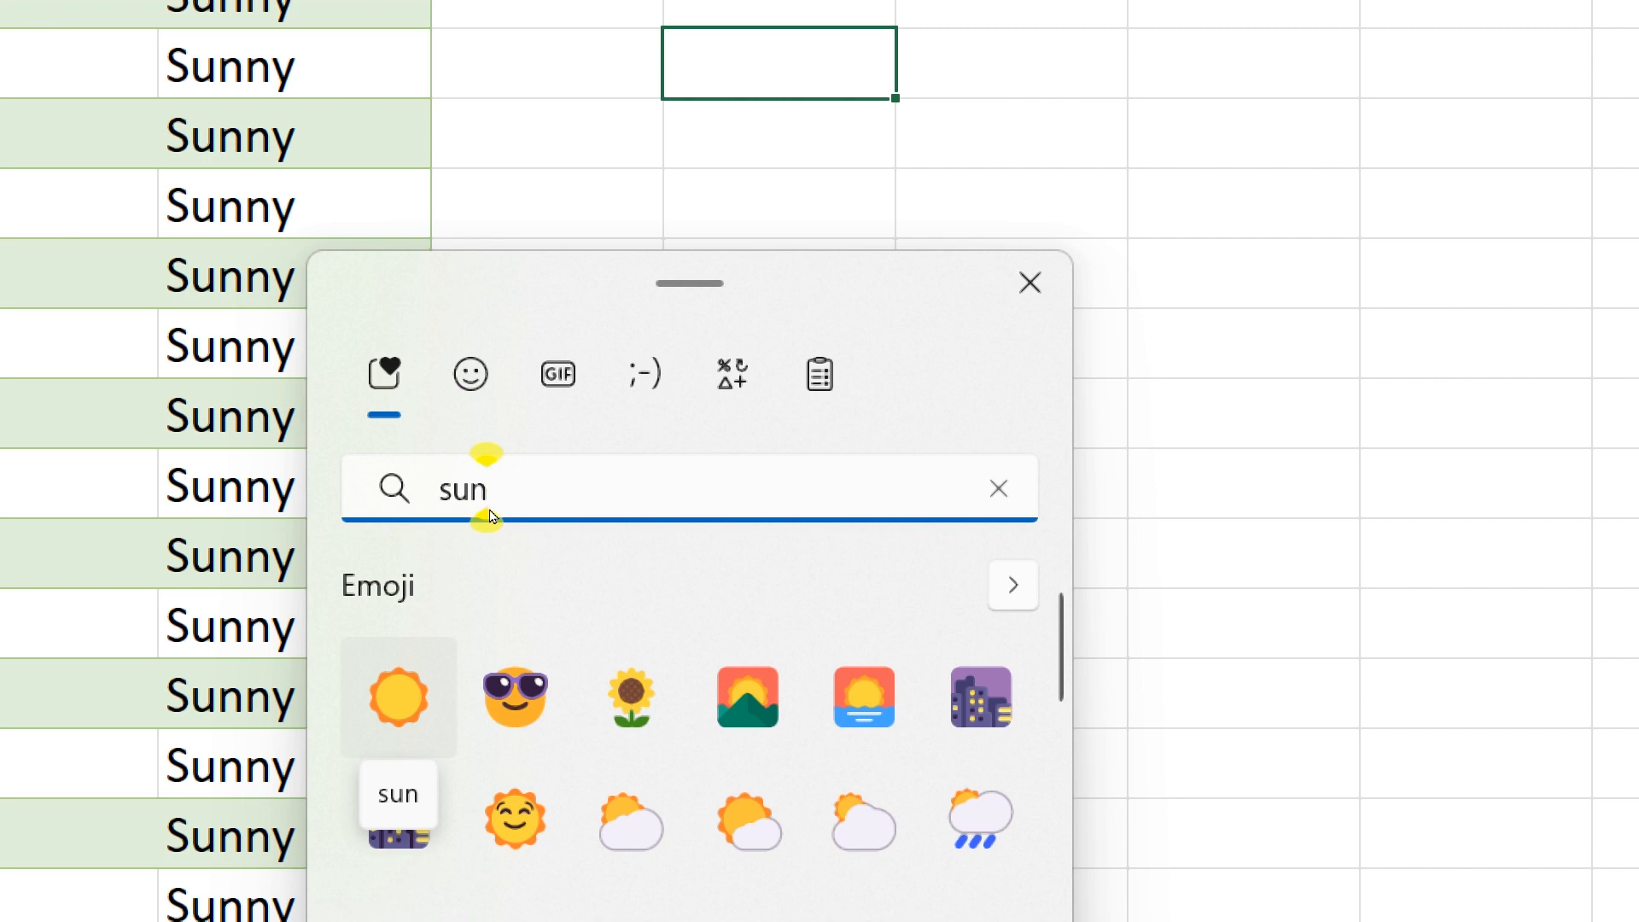
{"action": "key", "text": "Down"}
{"action": "key", "text": "Return"}
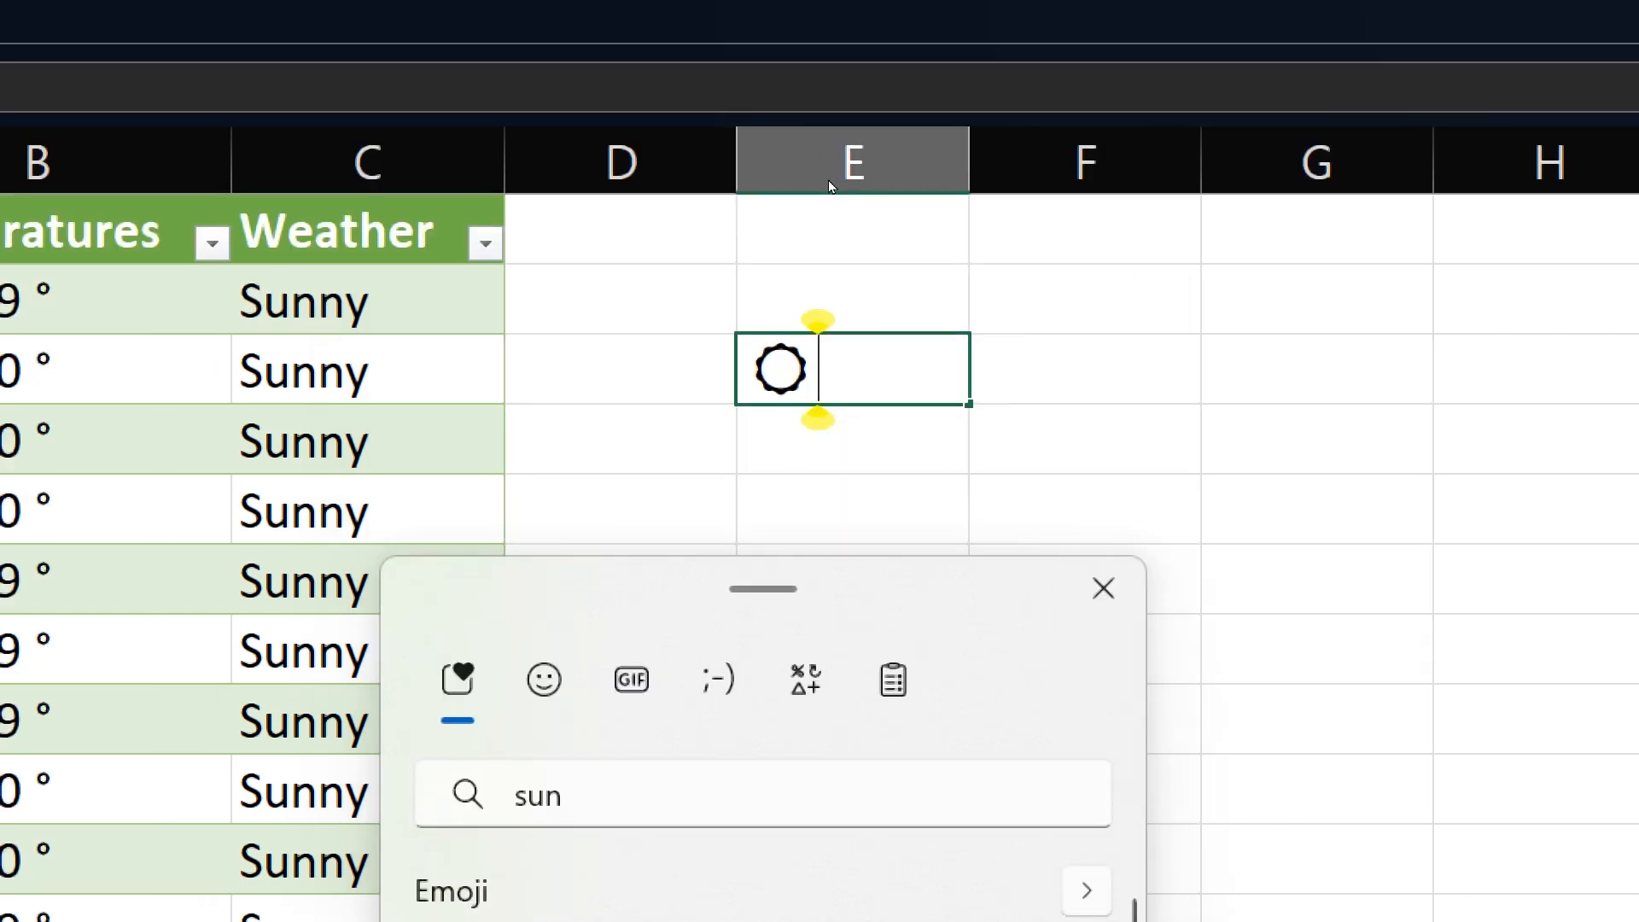
Step: Close the emoji picker and copy the sun emoji from the contents of cell E3
{"action": "key", "text": "Escape"}
{"action": "key", "text": "shift+Left"}
{"action": "key", "text": "ctrl+c"}
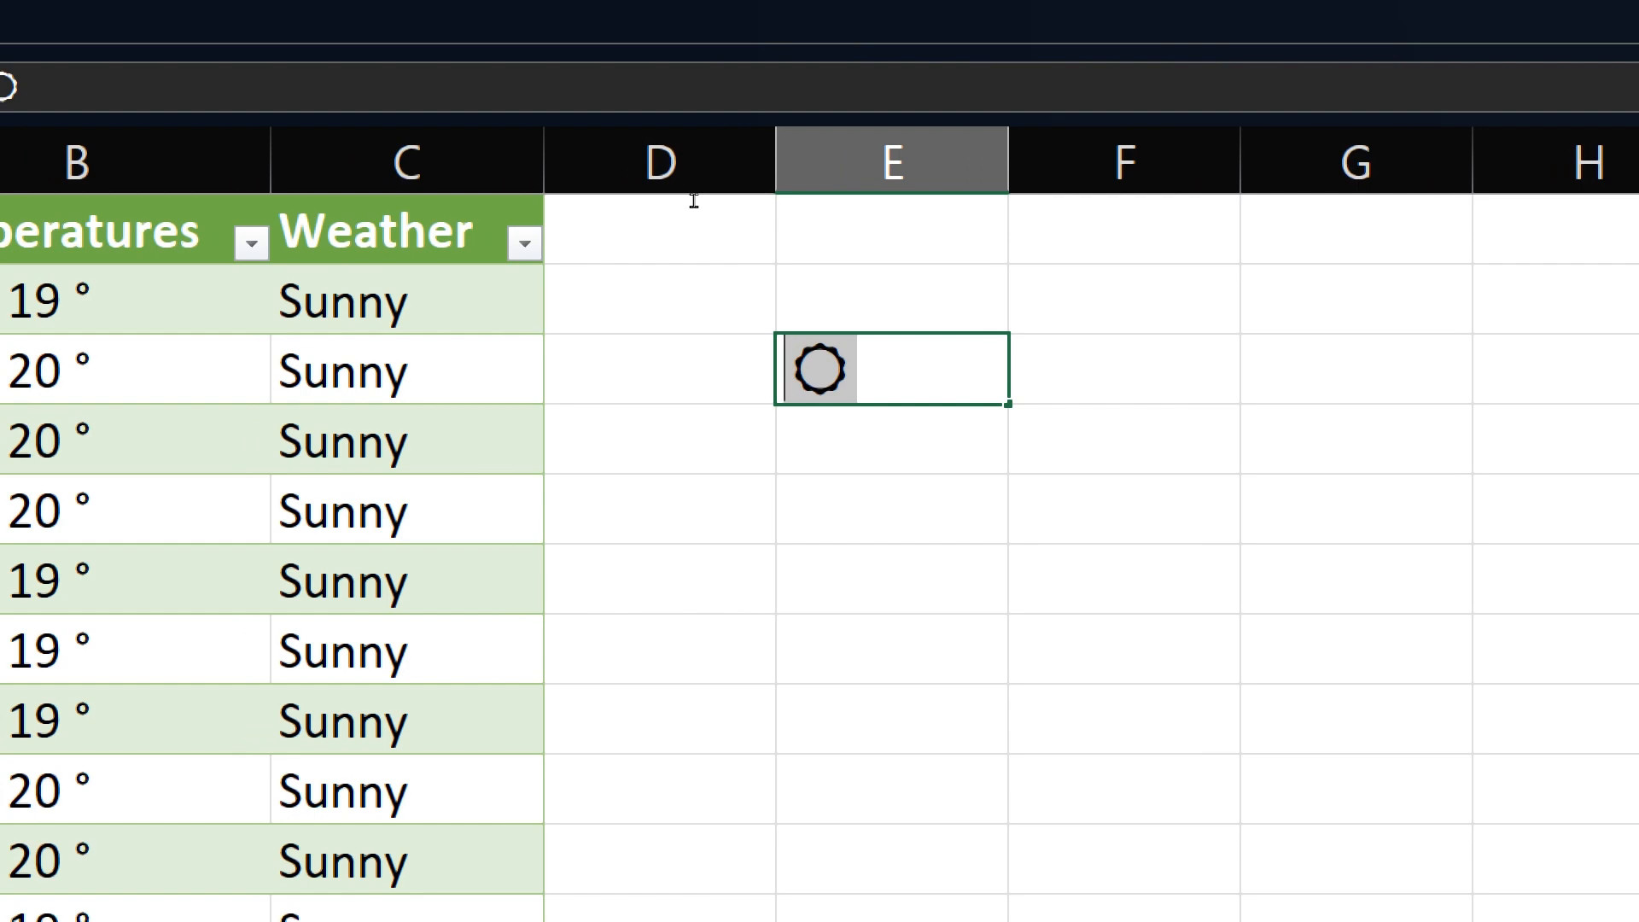
{"action": "left_click", "coordinate": [111, 369]}
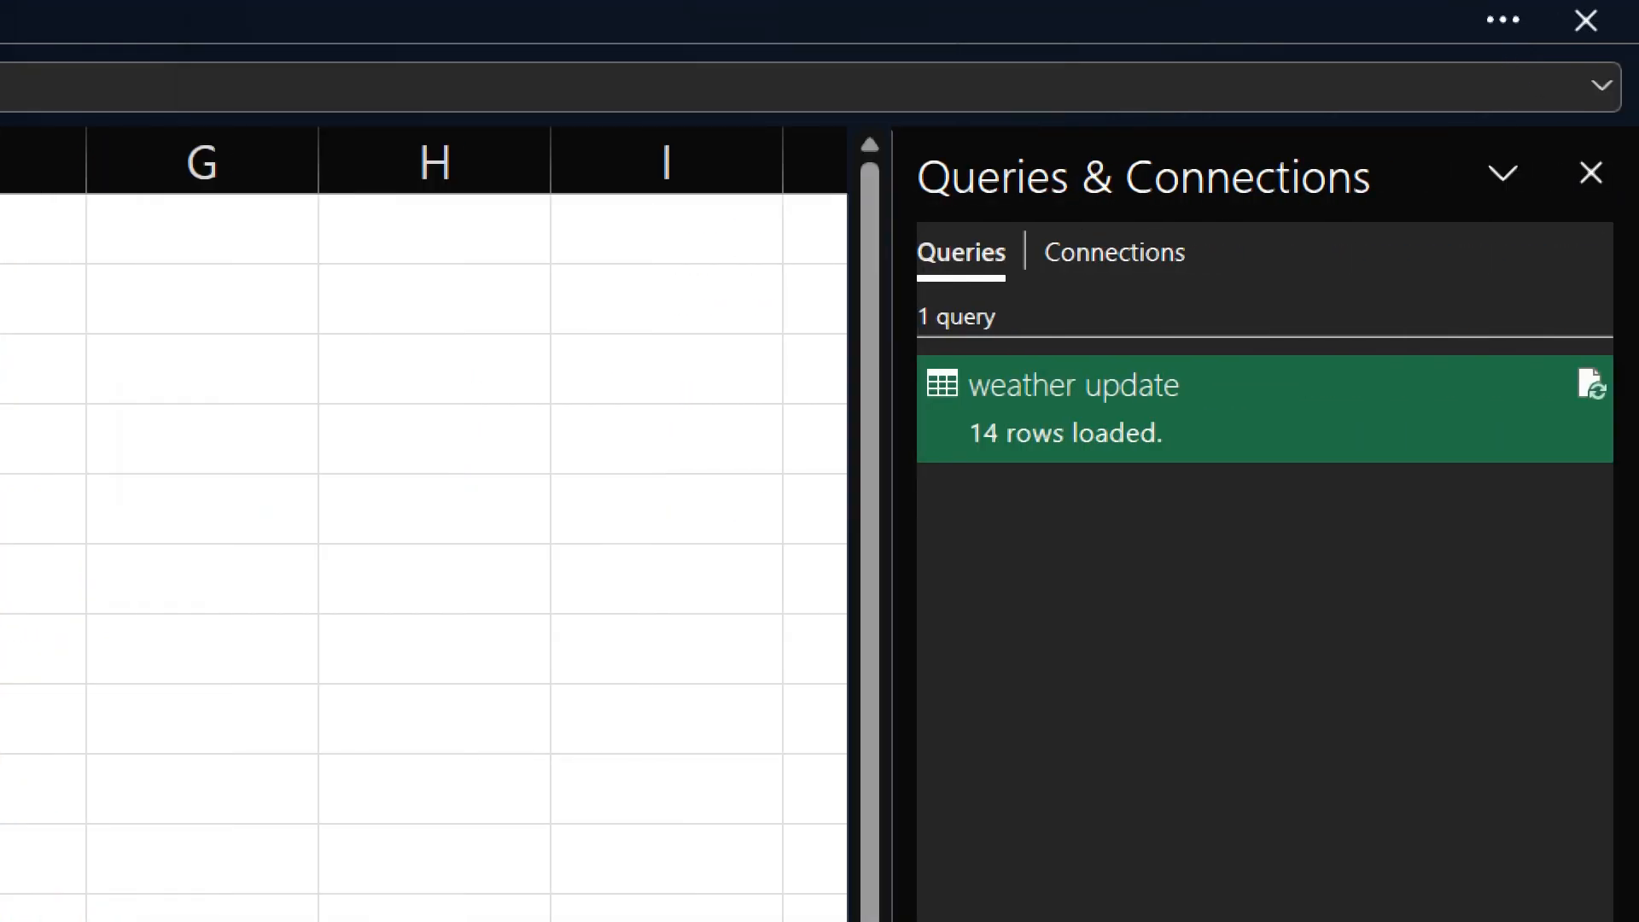
Step: Reopen the weather update query in the Power Query Editor and start a conditional column named "equipped"
{"action": "mouse_move", "coordinate": [1434, 218]}
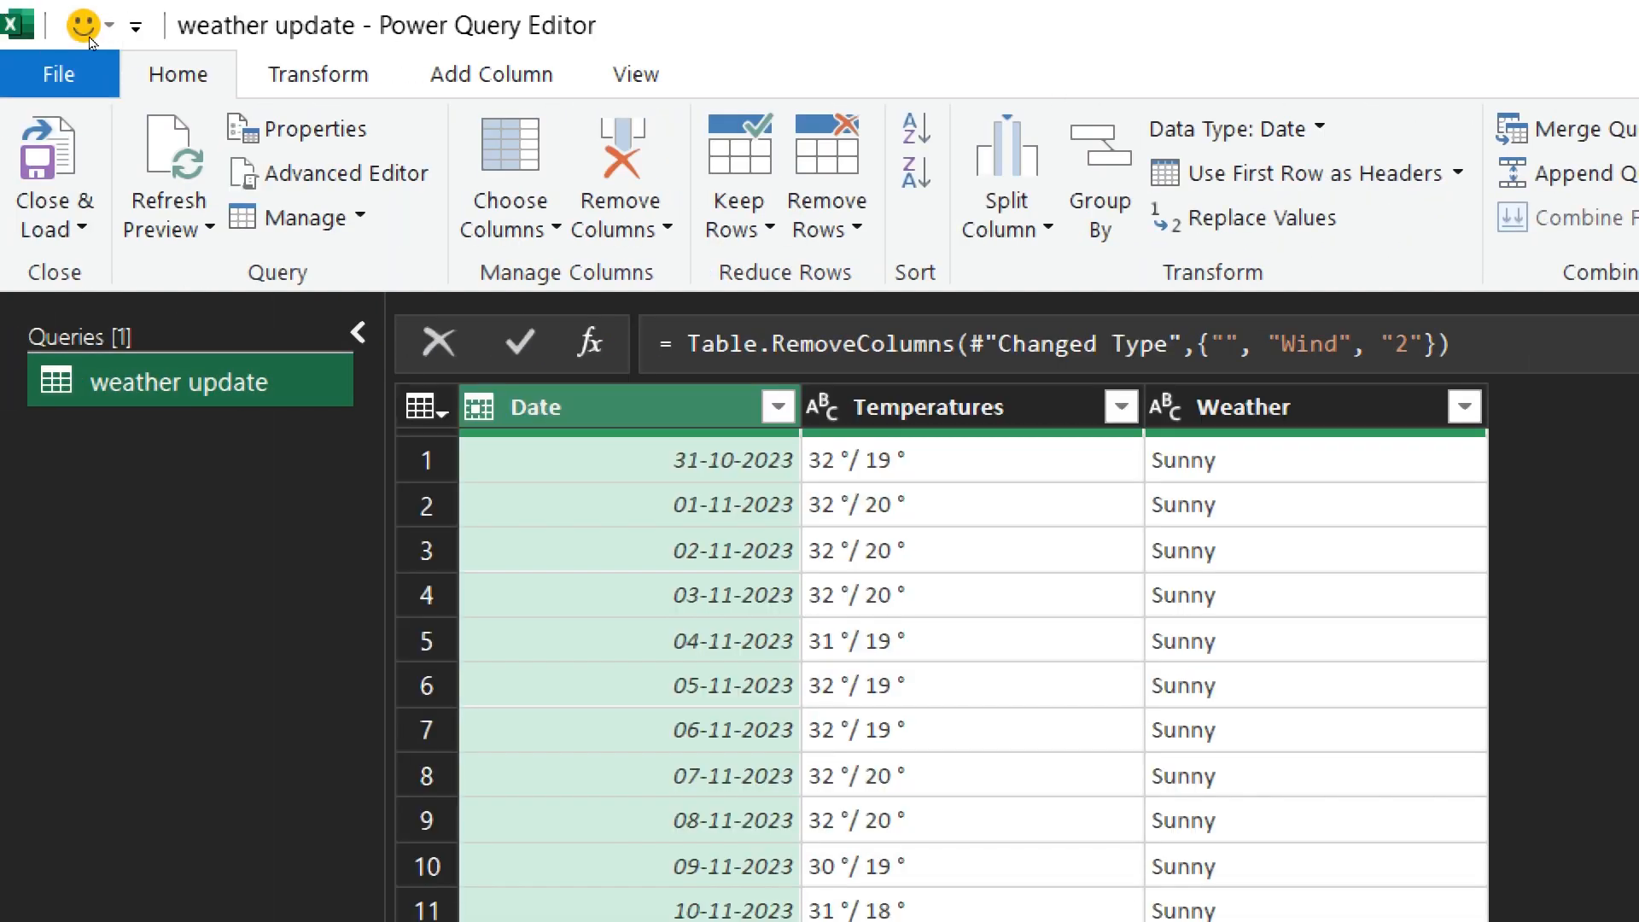
{"action": "left_click", "coordinate": [489, 84]}
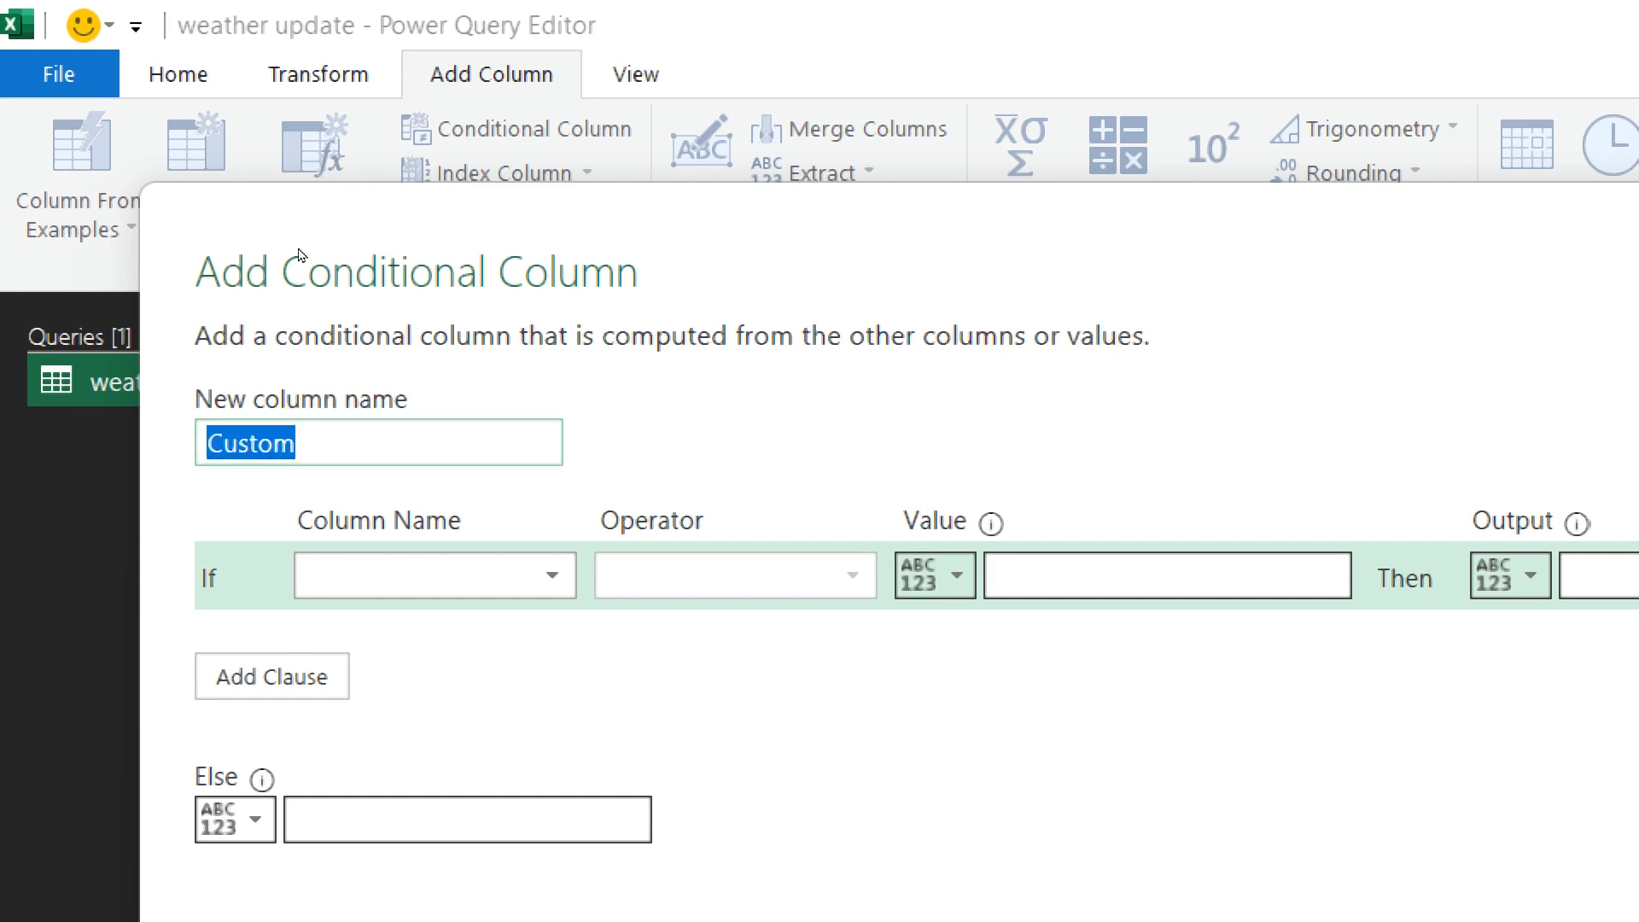
{"action": "type", "text": "eq"}
{"action": "type", "text": "ui"}
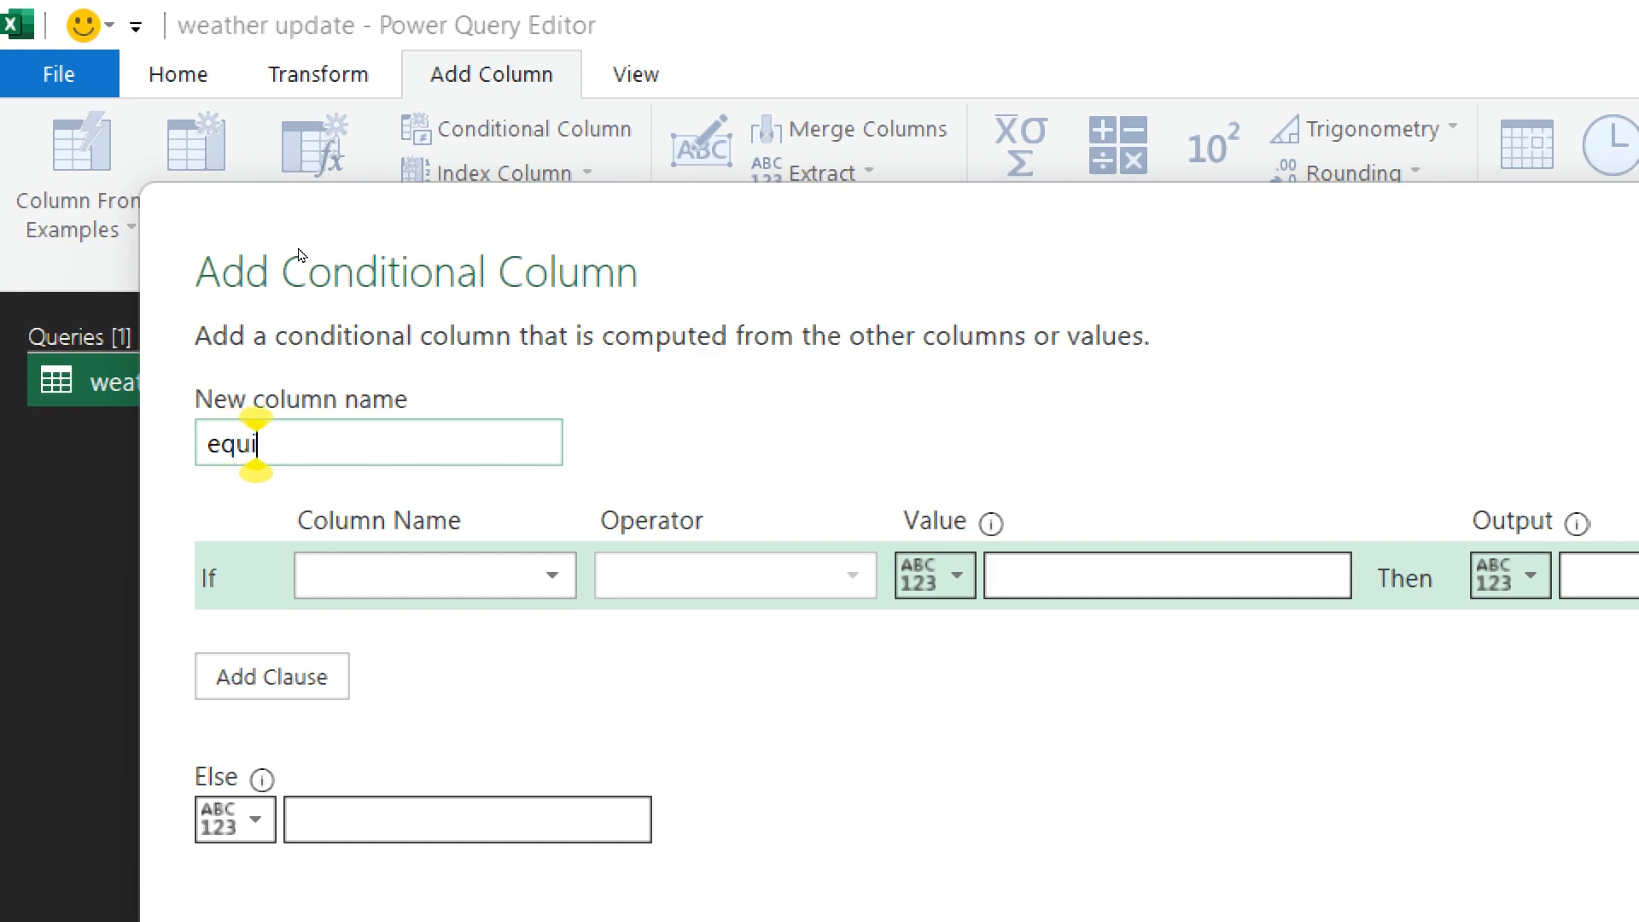
{"action": "type", "text": "pped"}
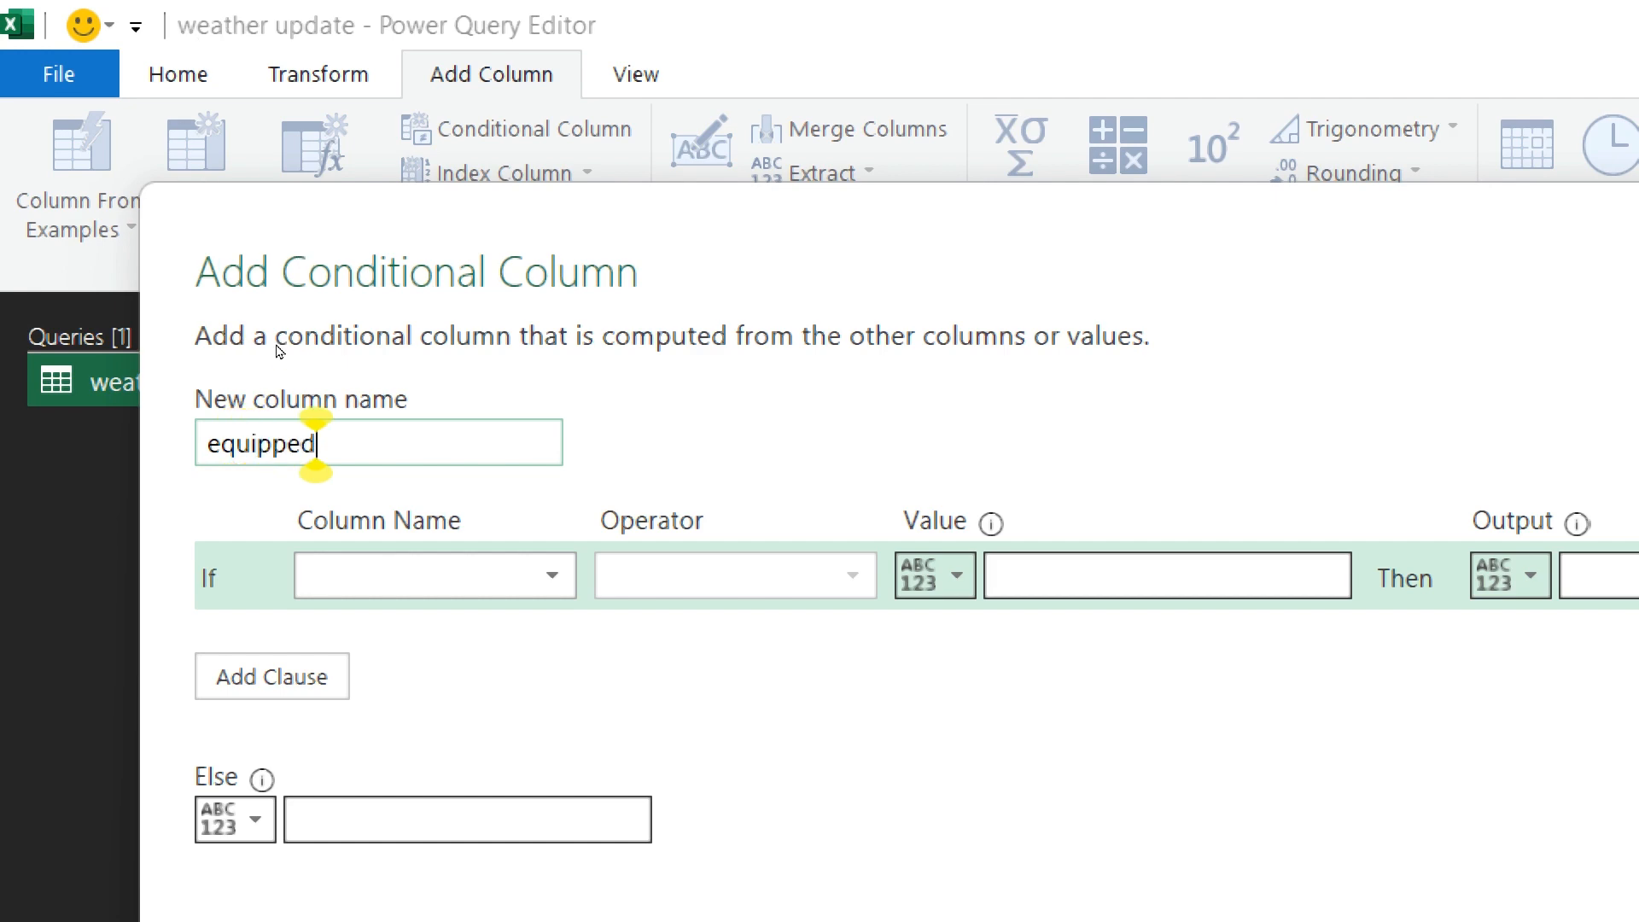
Step: Set the first condition of the conditional column to test the Weather column
{"action": "key", "text": "Tab"}
{"action": "key", "text": "alt+Down"}
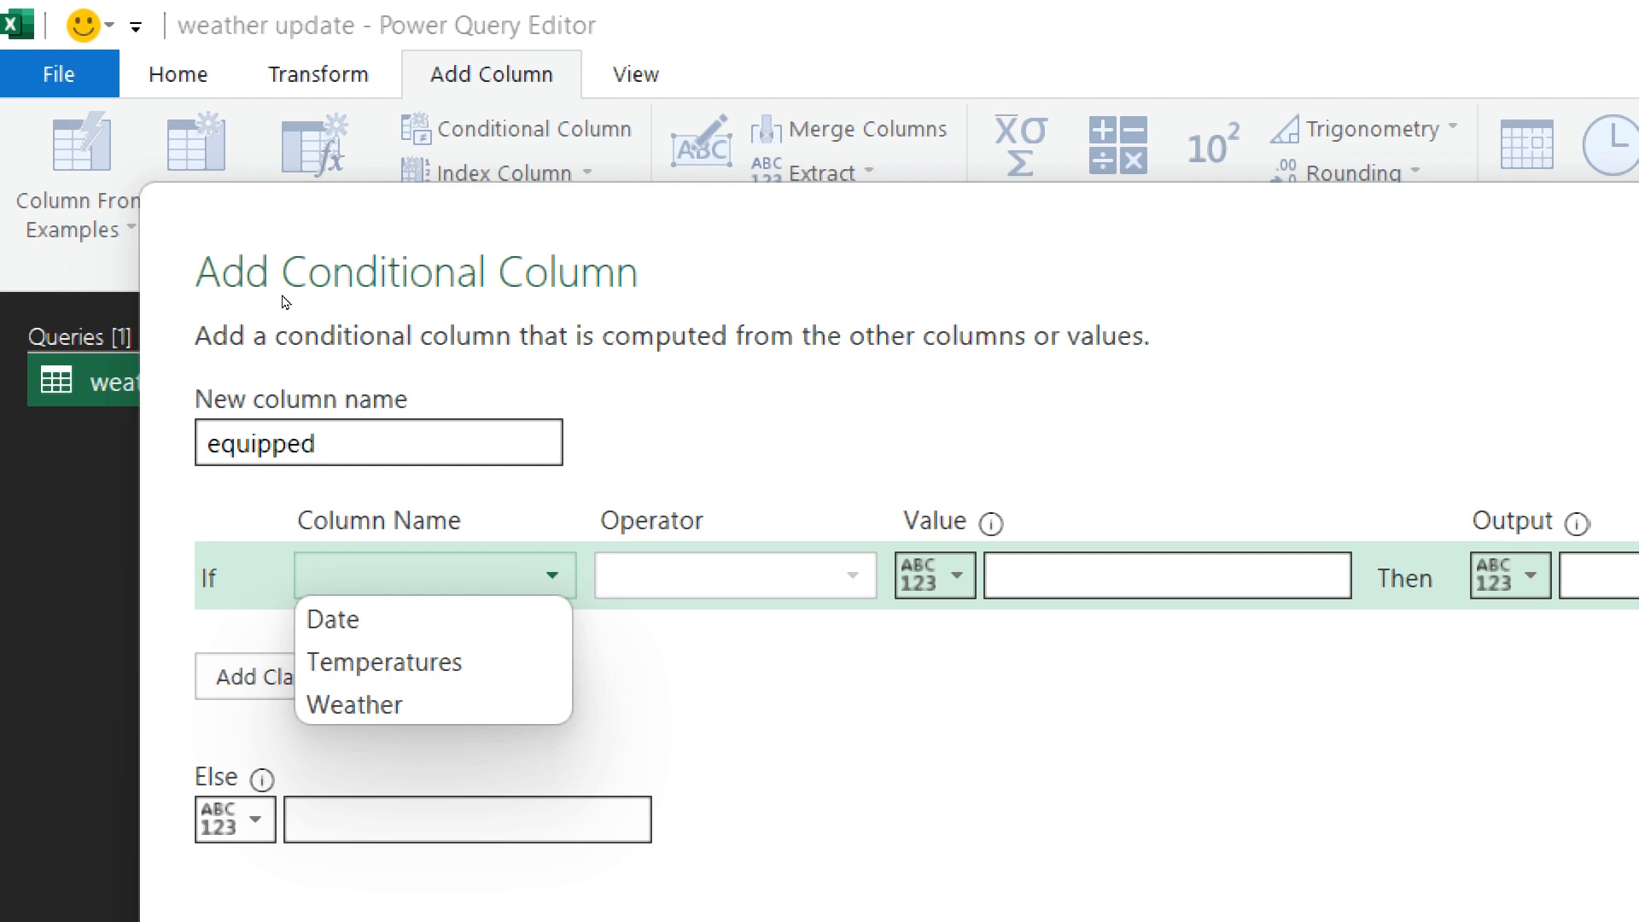
{"action": "key", "text": "Down"}
{"action": "key", "text": "Down"}
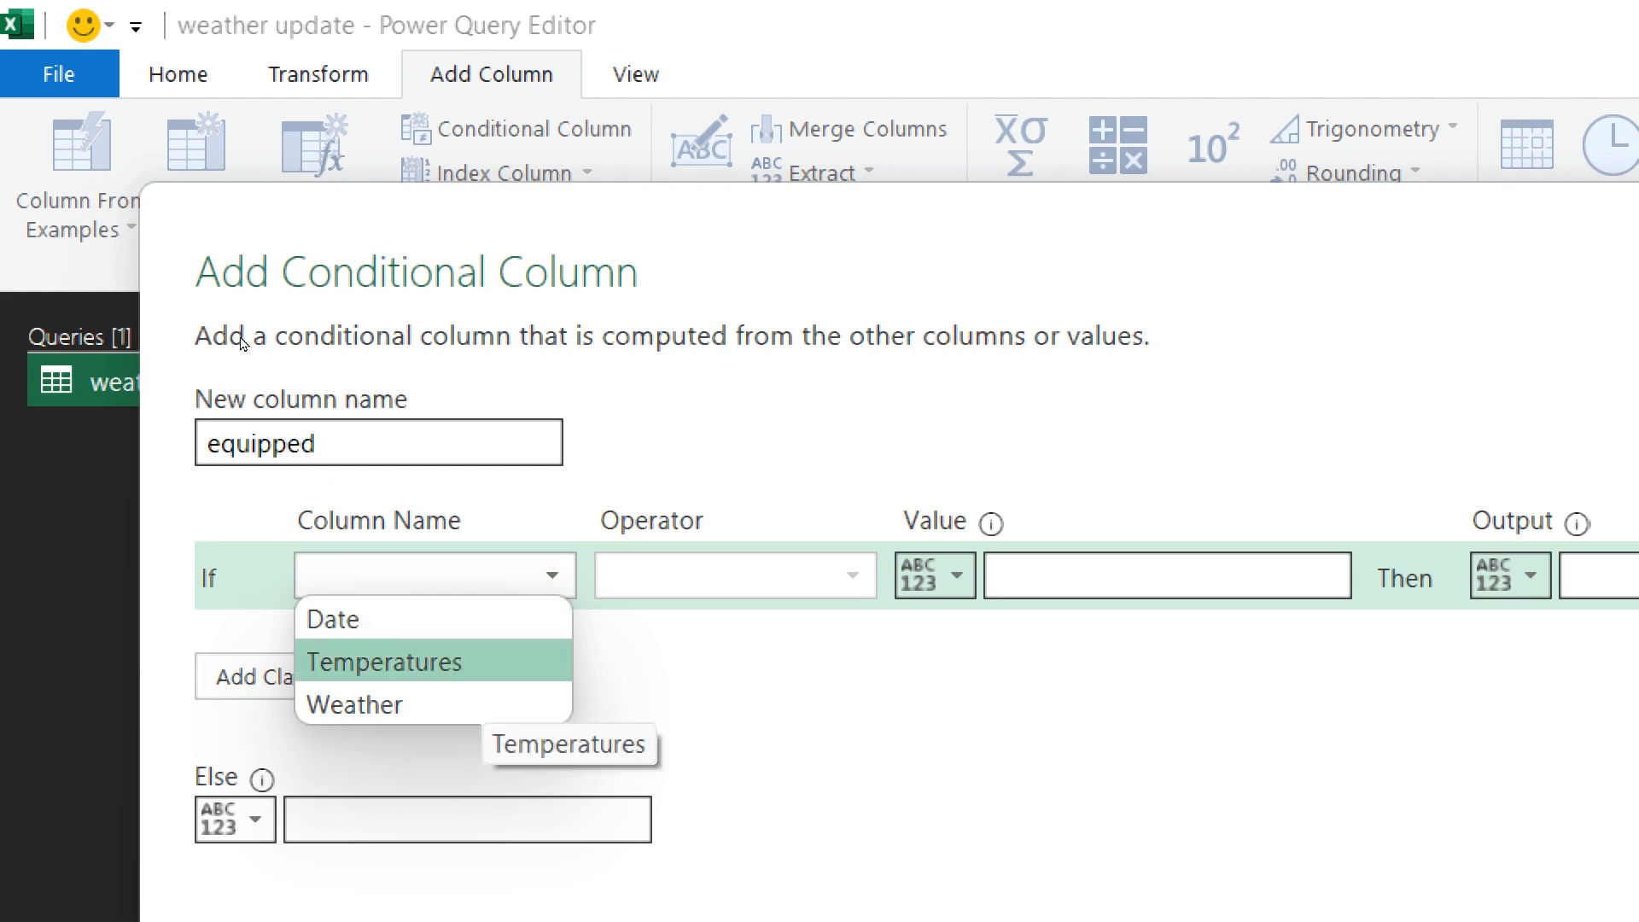
{"action": "key", "text": "Down"}
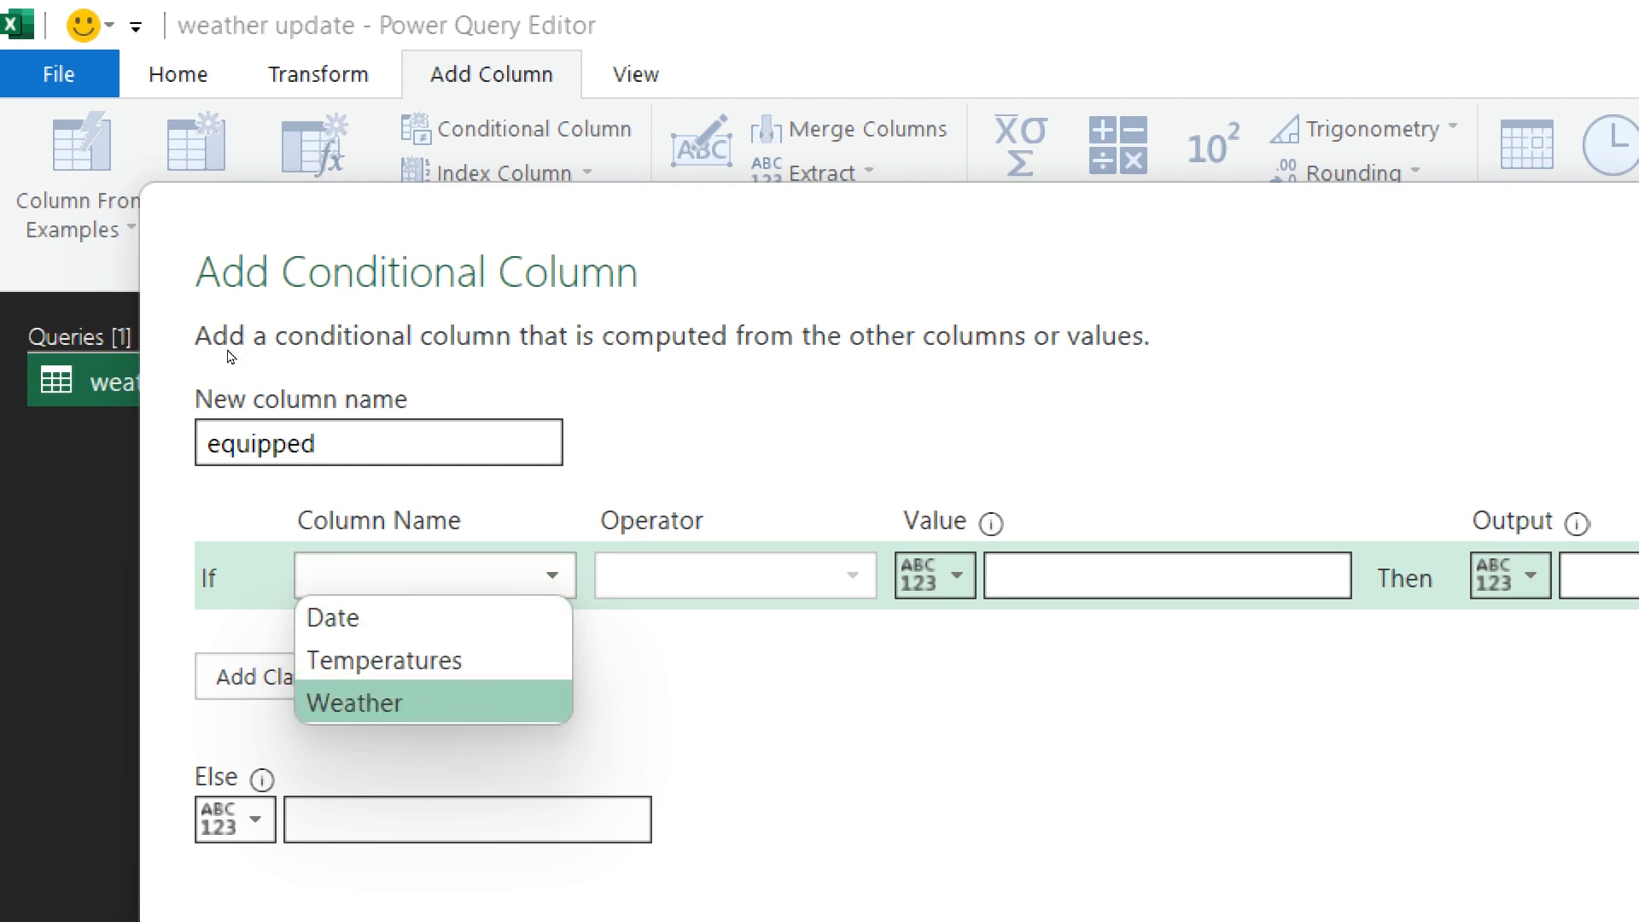
{"action": "key", "text": "Return"}
{"action": "key", "text": "Tab"}
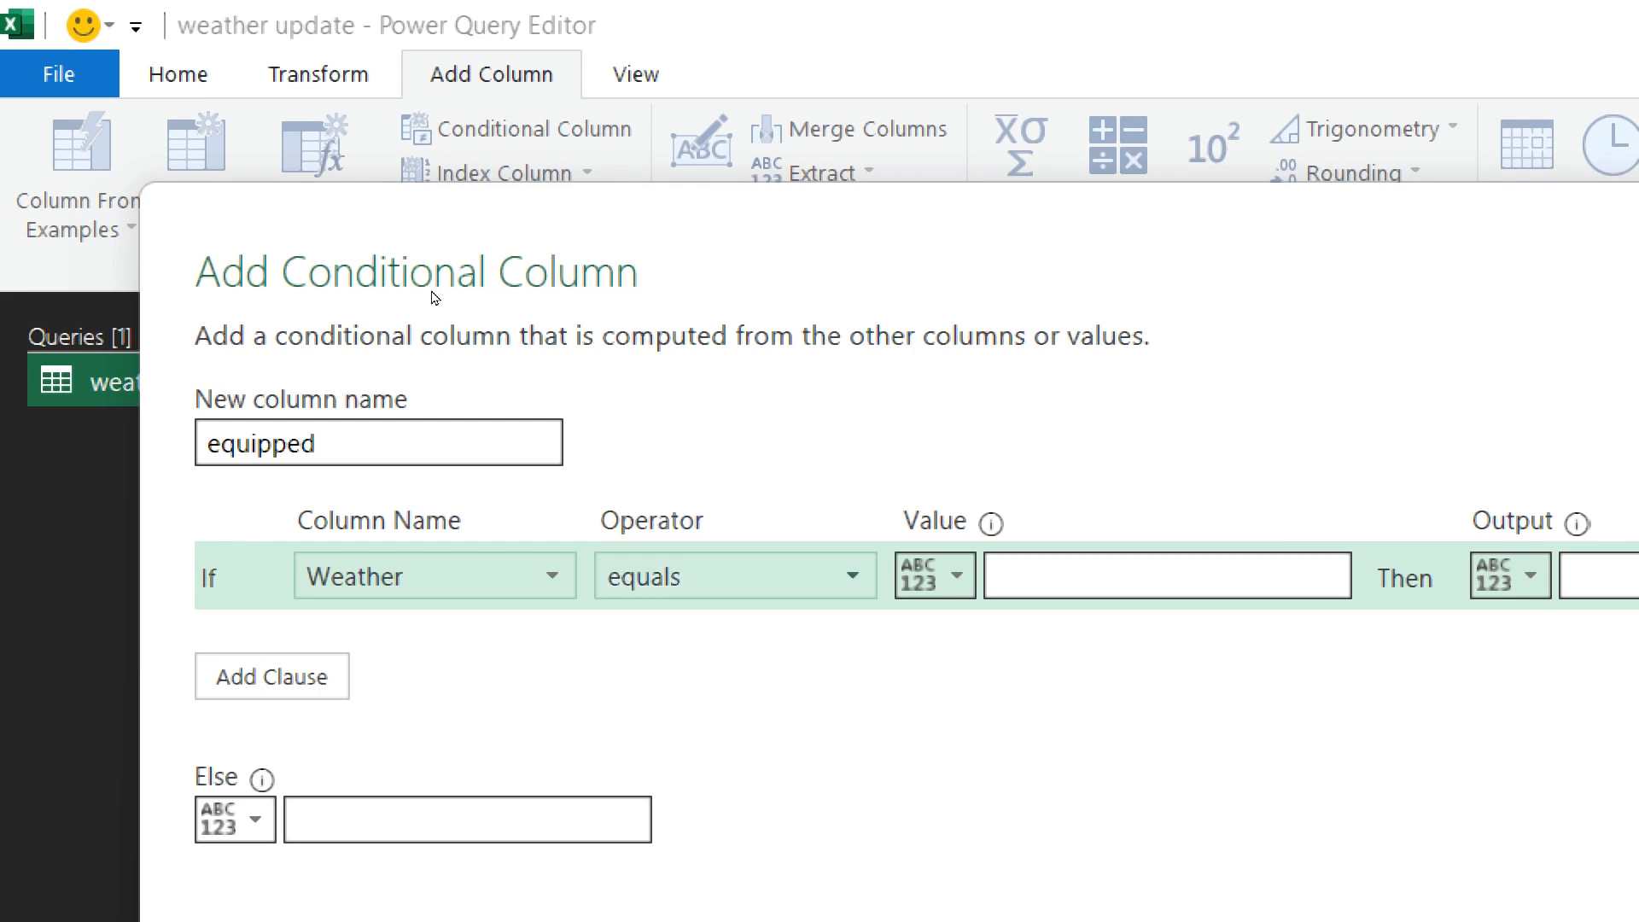
Step: Set the first condition to match Weather values that contain "Sunny"
{"action": "key", "text": "alt+Down"}
{"action": "key", "text": "Down"}
{"action": "key", "text": "Down"}
{"action": "key", "text": "Down"}
{"action": "key", "text": "Down"}
{"action": "key", "text": "Down"}
{"action": "key", "text": "Down"}
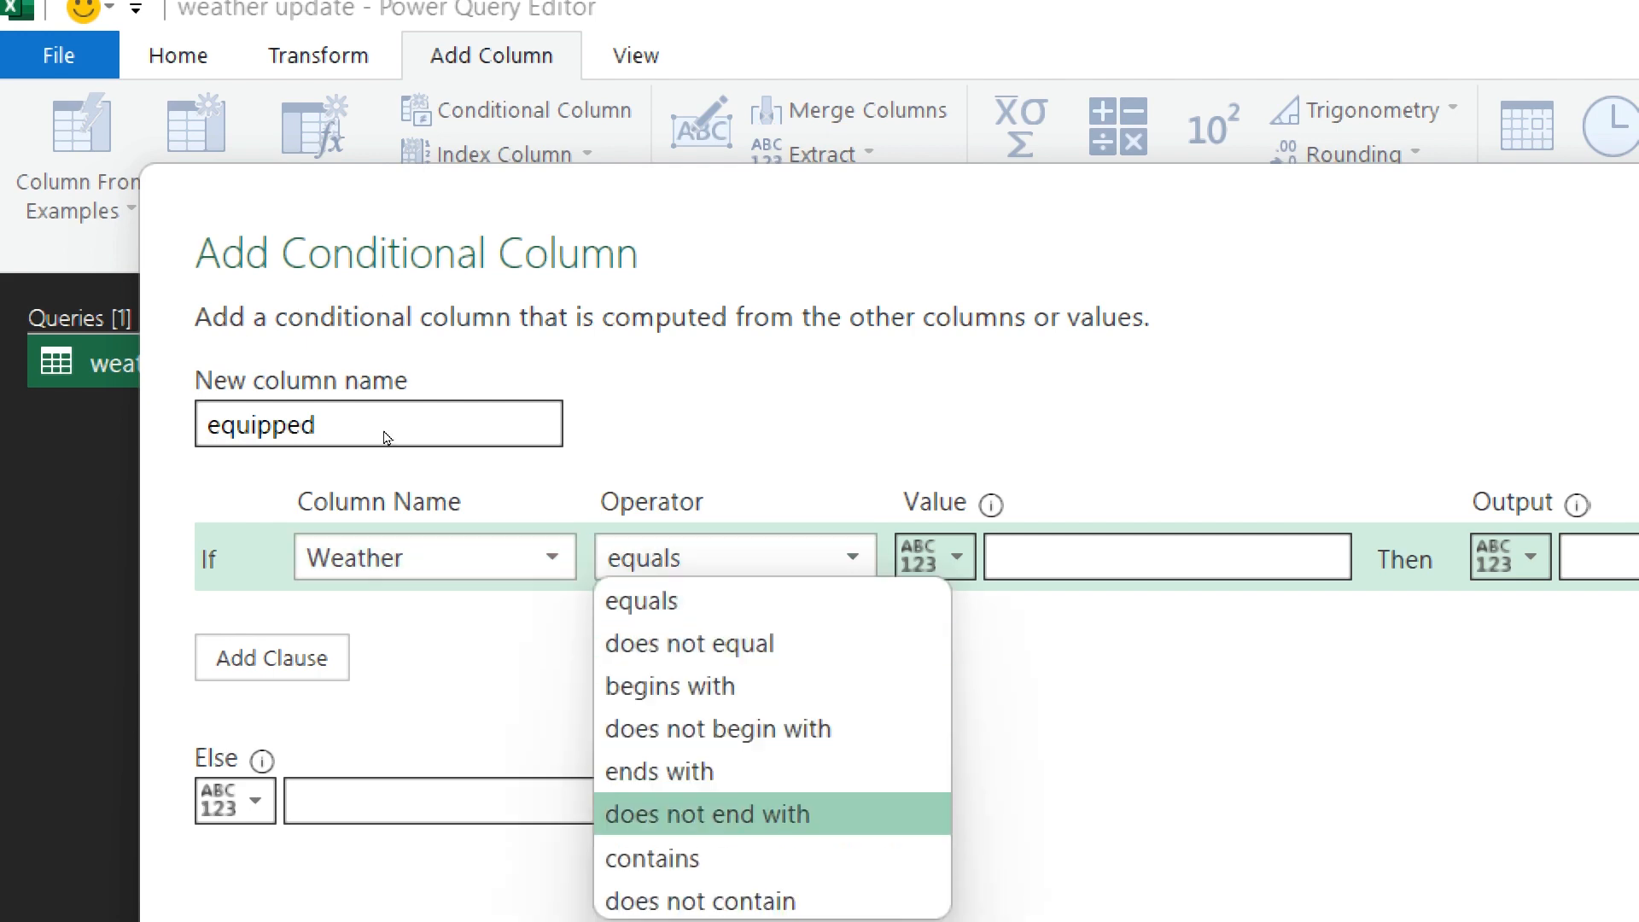
{"action": "key", "text": "Return"}
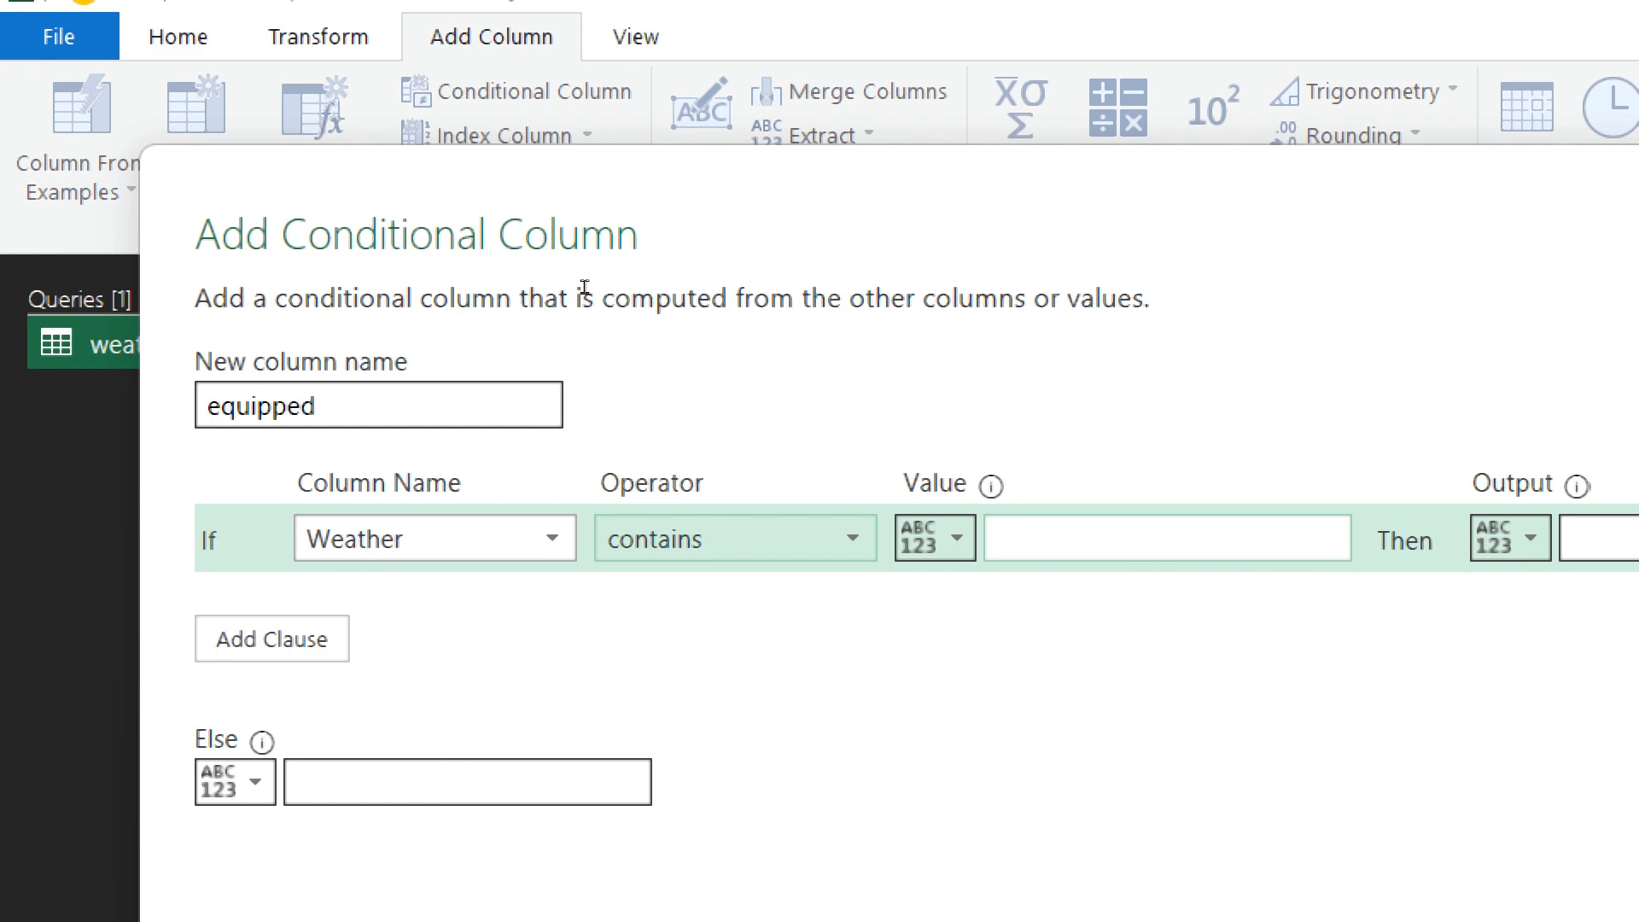
{"action": "key", "text": "Tab"}
{"action": "type", "text": "Sunny"}
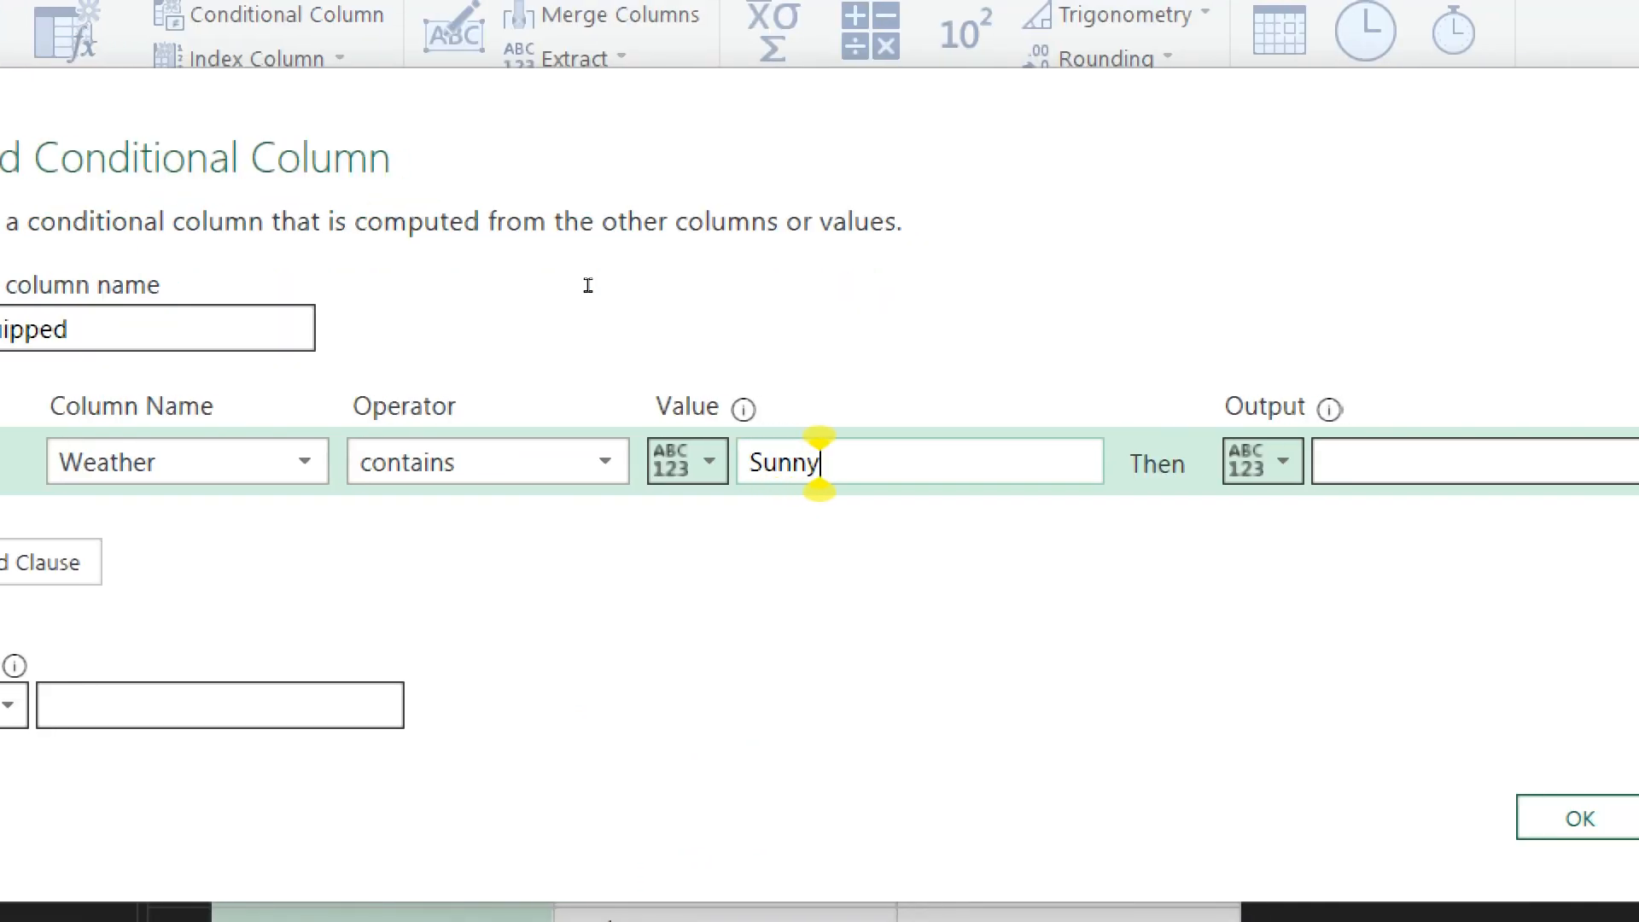
Step: Paste the copied sun emoji as the condition's output and create the equipped column
{"action": "key", "text": "Tab"}
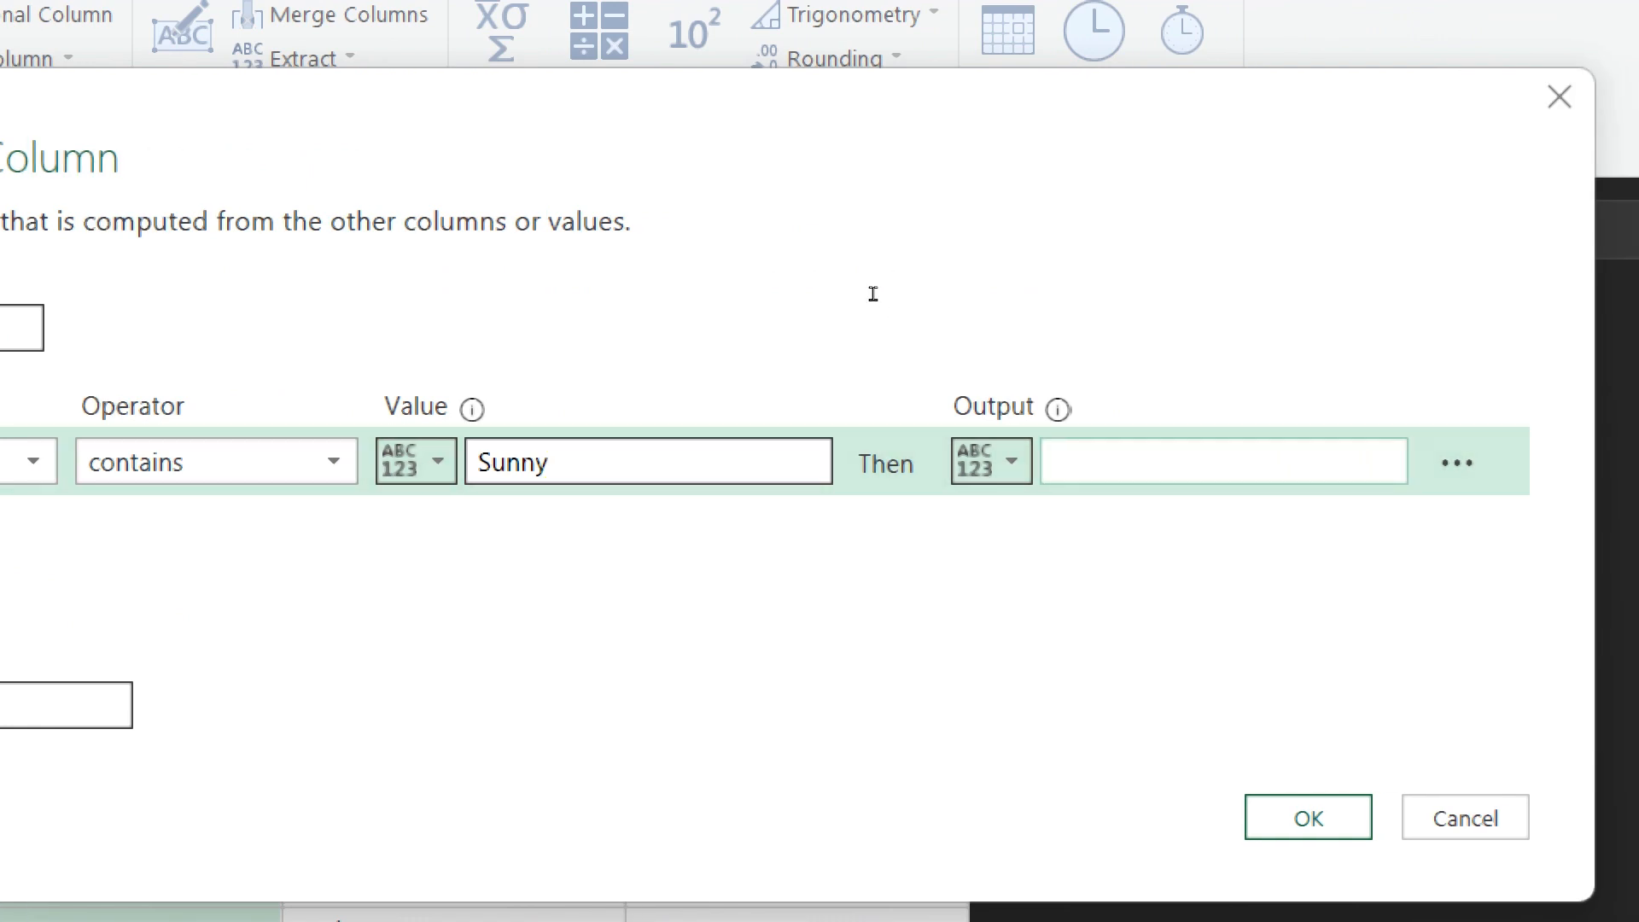
{"action": "key", "text": "ctrl+v"}
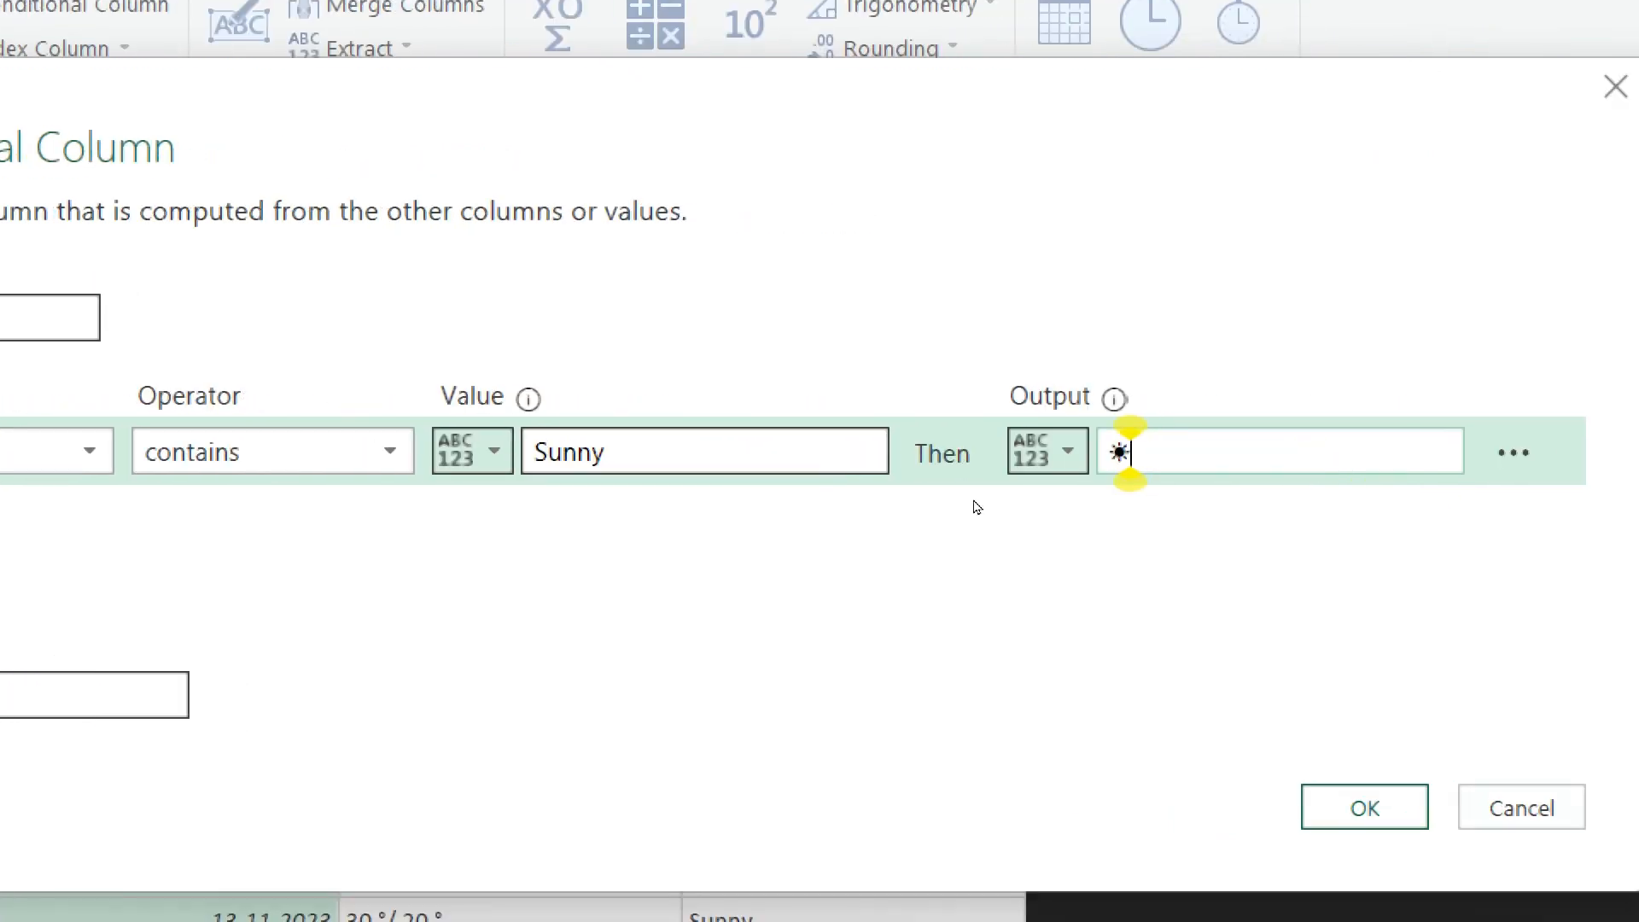
{"action": "key", "text": "Return"}
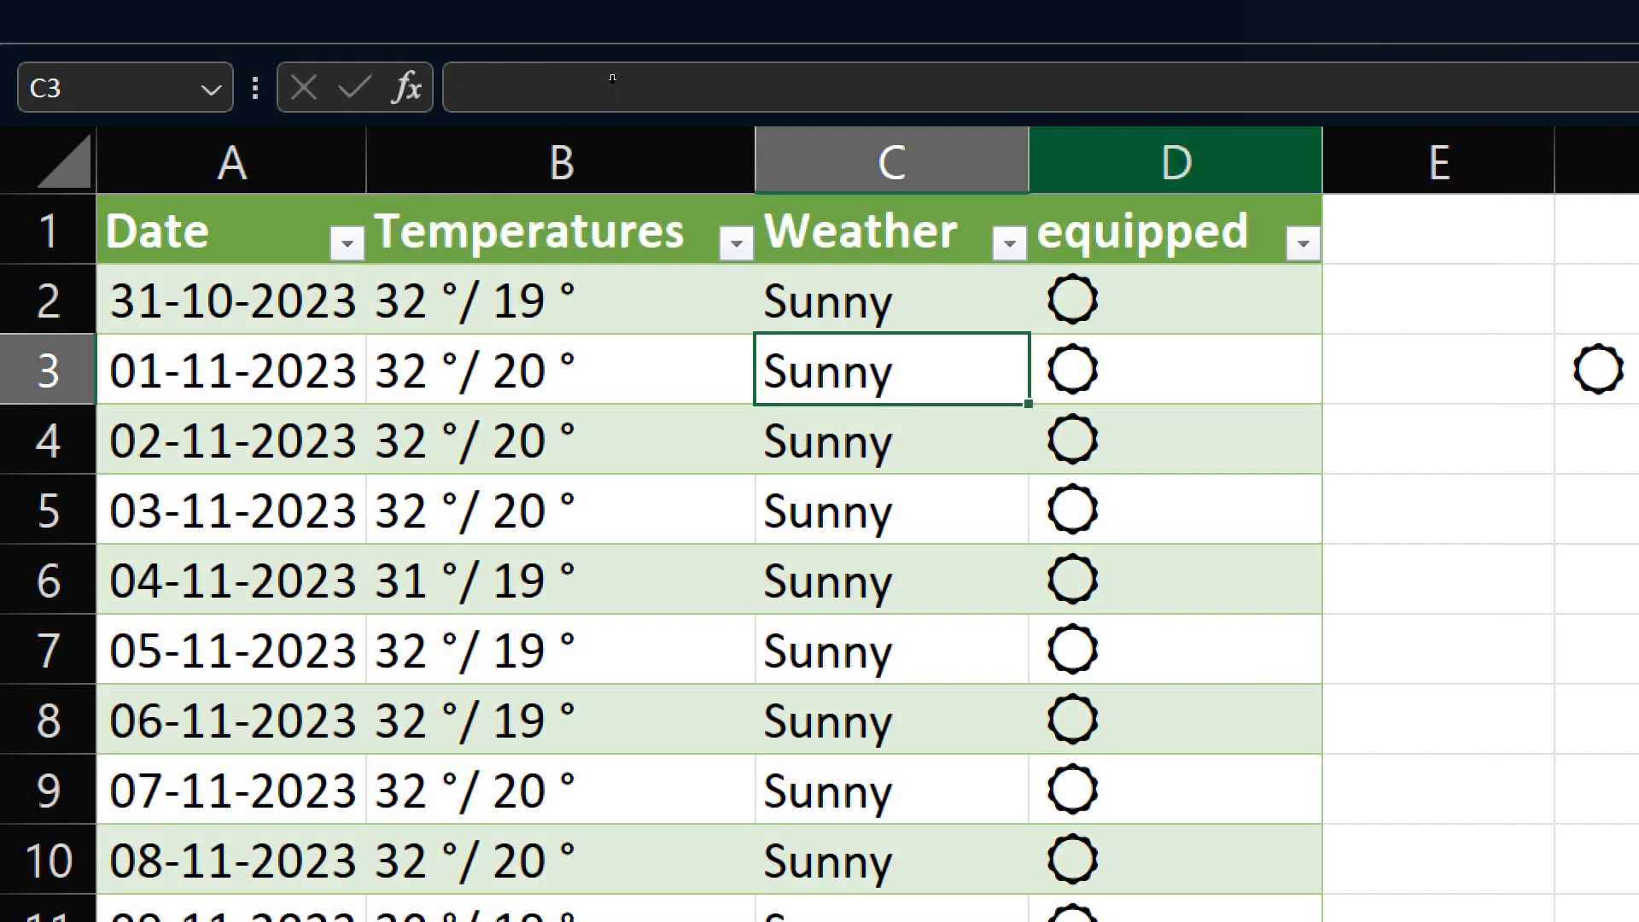
Step: Review the equipped column in the loaded sheet and select the whole weather table, A1:D15
{"action": "left_click", "coordinate": [1224, 158]}
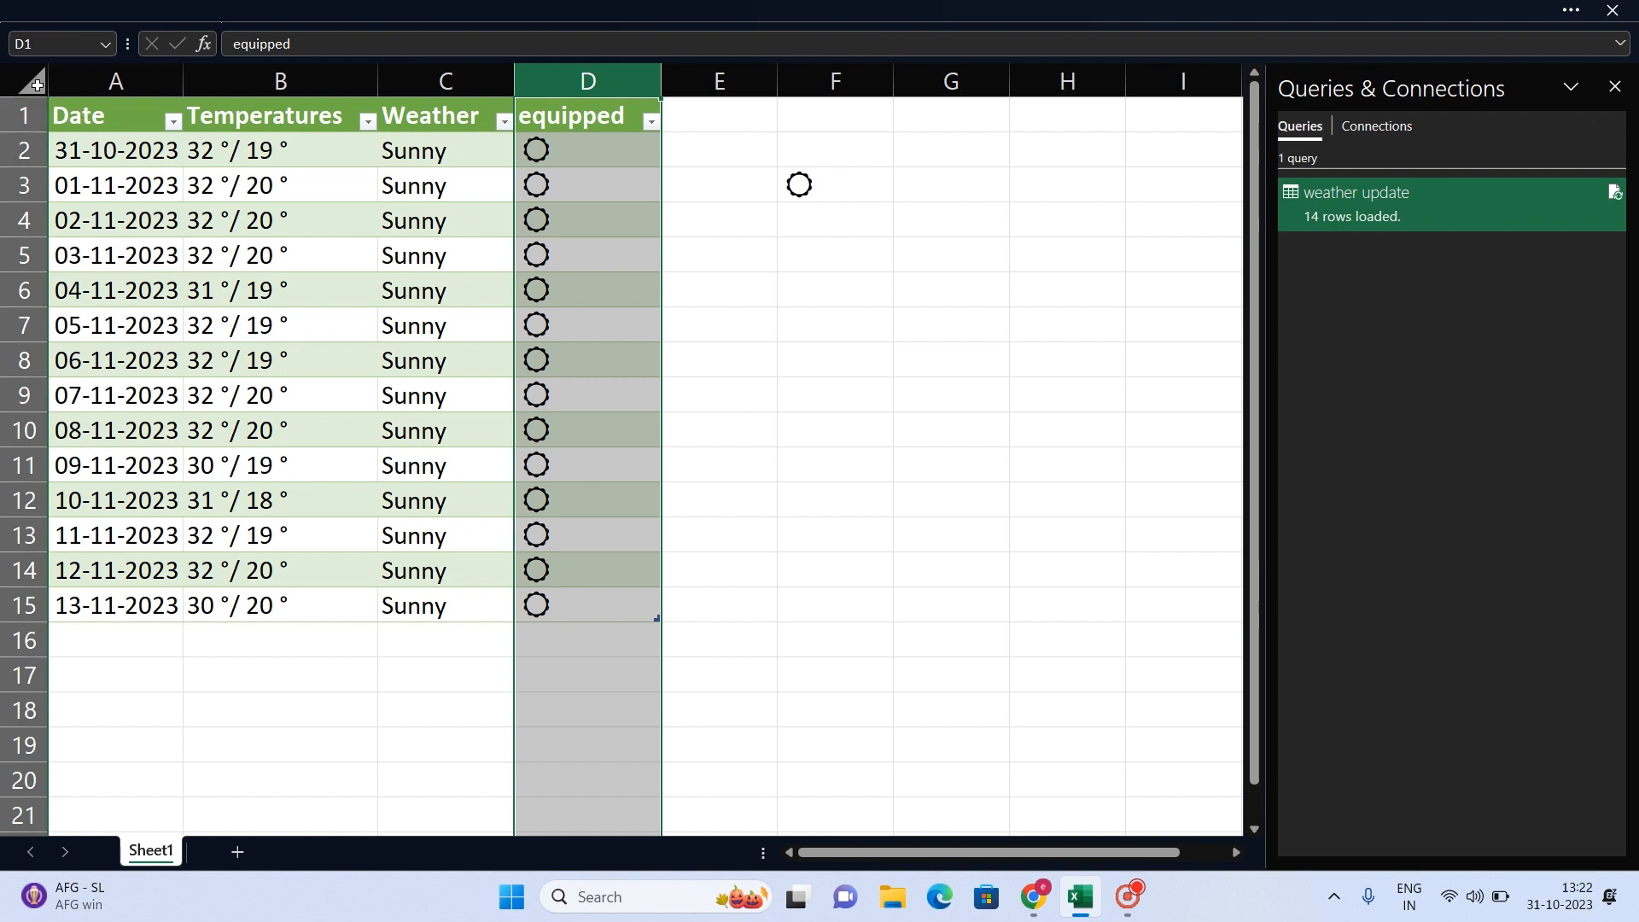
{"action": "left_click_drag", "start_coordinate": [81, 117], "coordinate": [628, 608]}
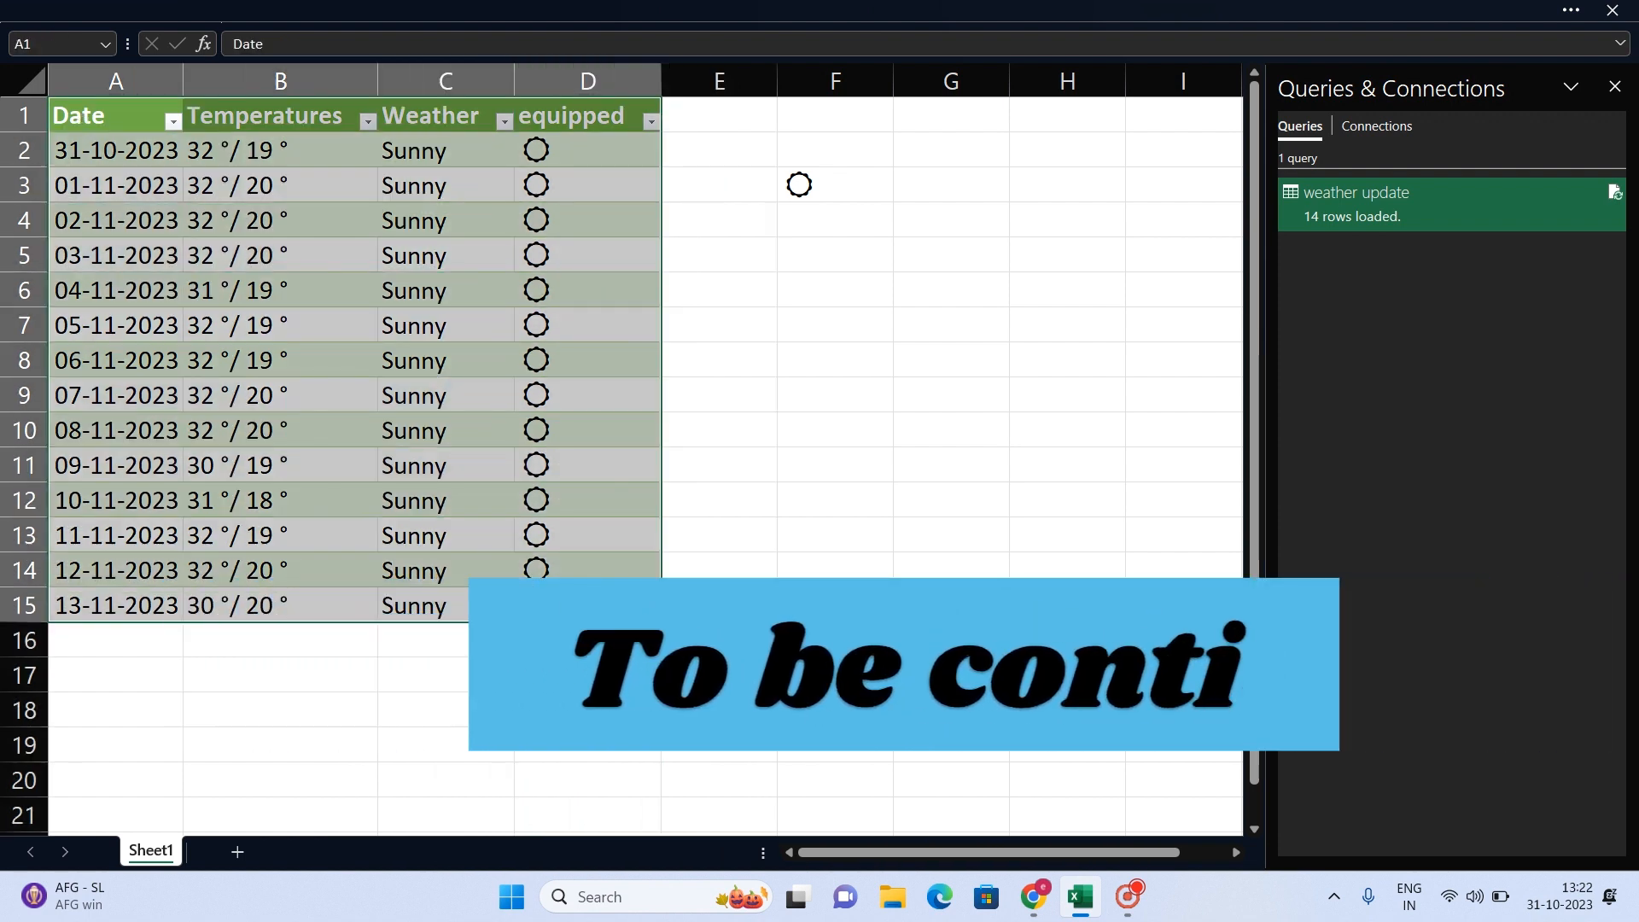